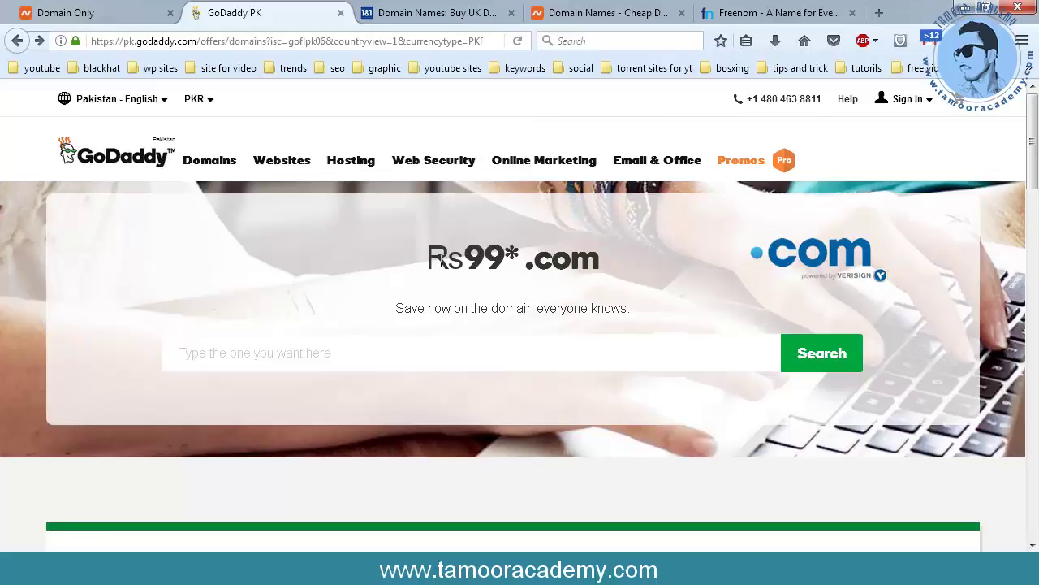
Check the availability of the first previously entered domain name suggested on the GoDaddy .com offer page
{"action": "left_click_drag", "start_coordinate": [432, 256], "coordinate": [492, 258]}
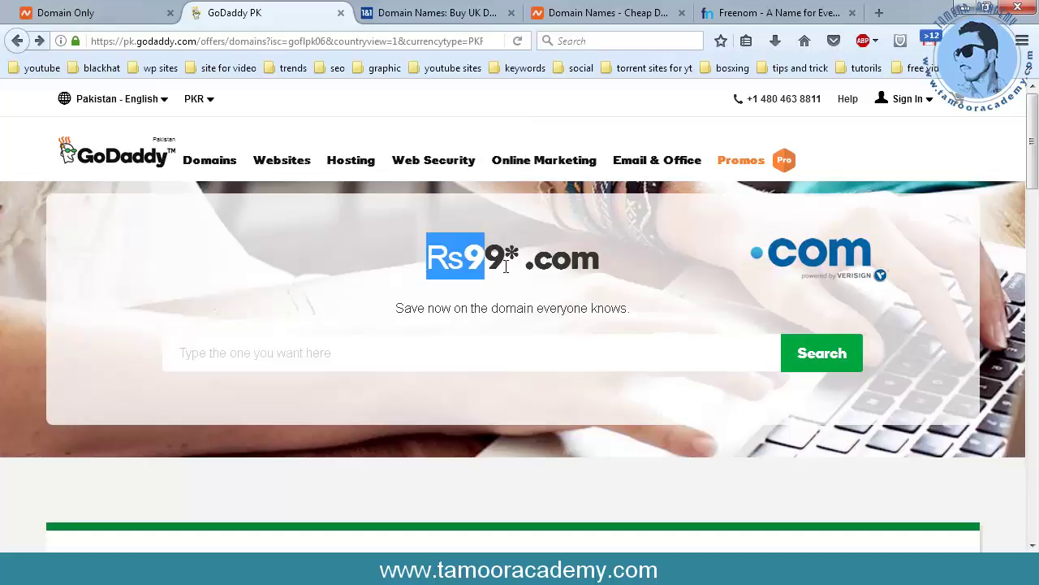
{"action": "left_click", "coordinate": [455, 317]}
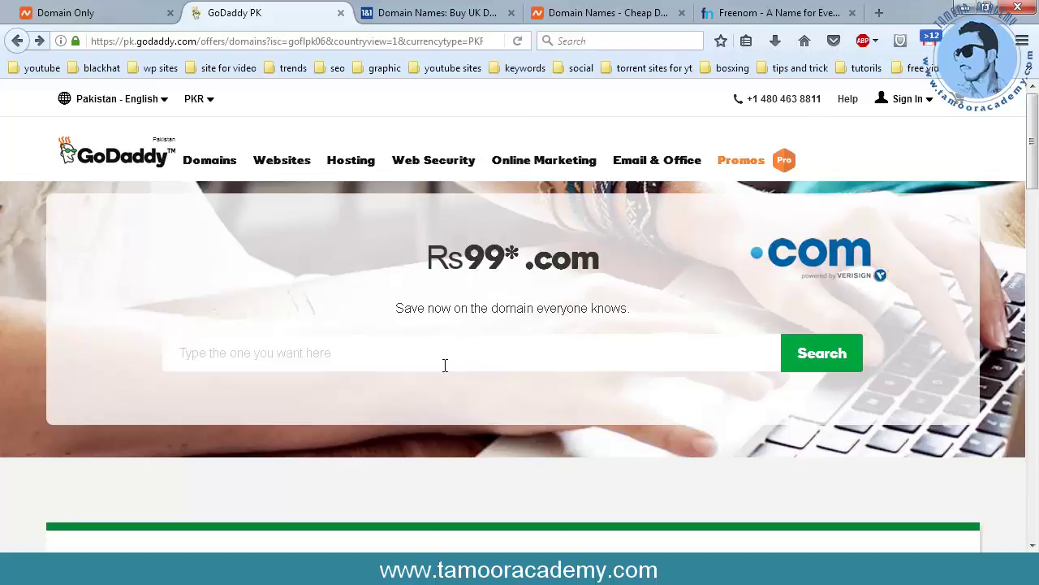
{"action": "left_click", "coordinate": [552, 367]}
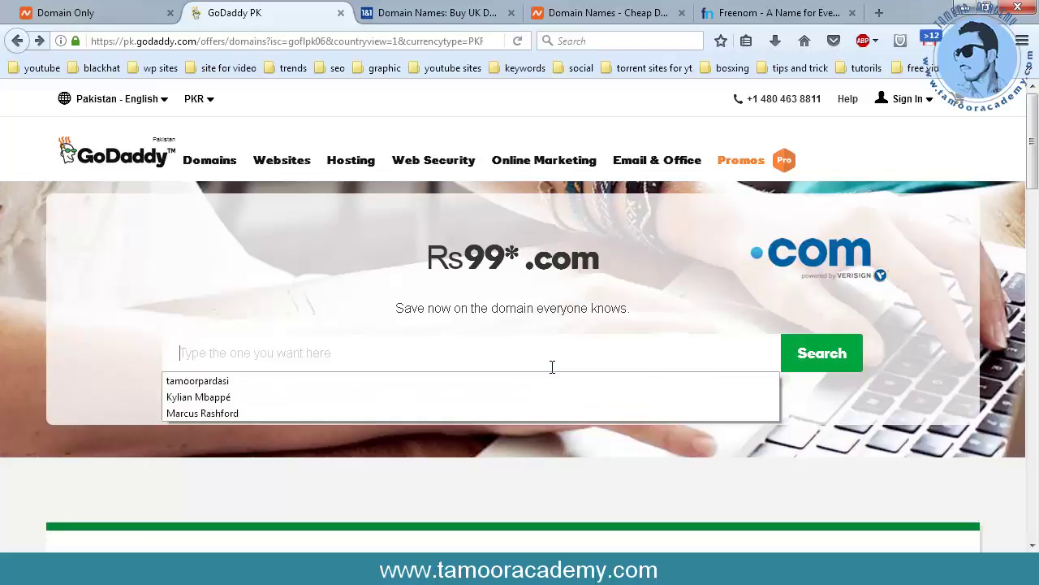
{"action": "left_click", "coordinate": [398, 381]}
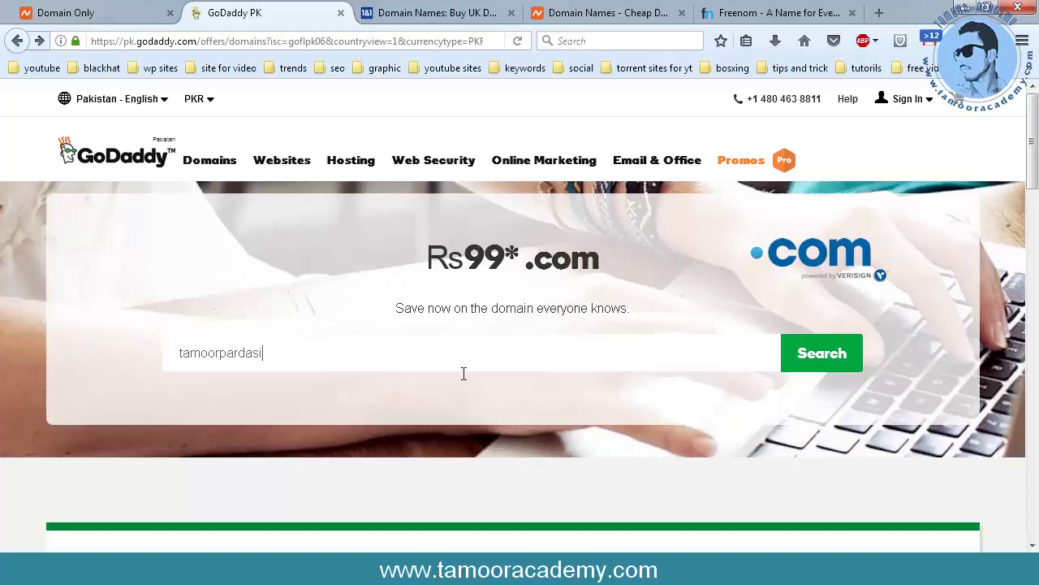
{"action": "left_click", "coordinate": [821, 354]}
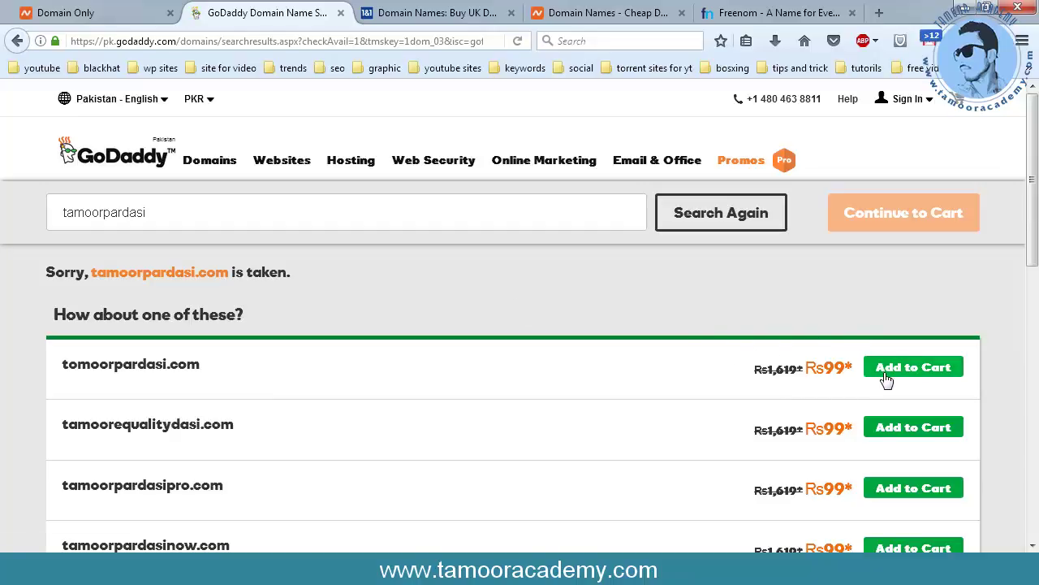
{"action": "left_click", "coordinate": [957, 371]}
Switch to the 1&1 page and review its classic domain extension prices and the list of country shops
{"action": "left_click", "coordinate": [420, 18]}
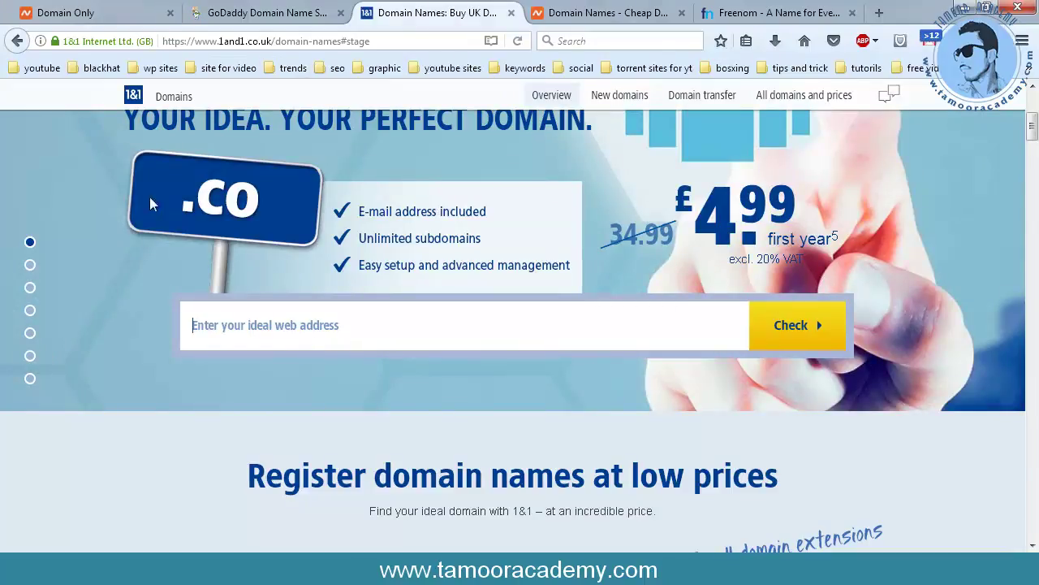
{"action": "left_click", "coordinate": [33, 265]}
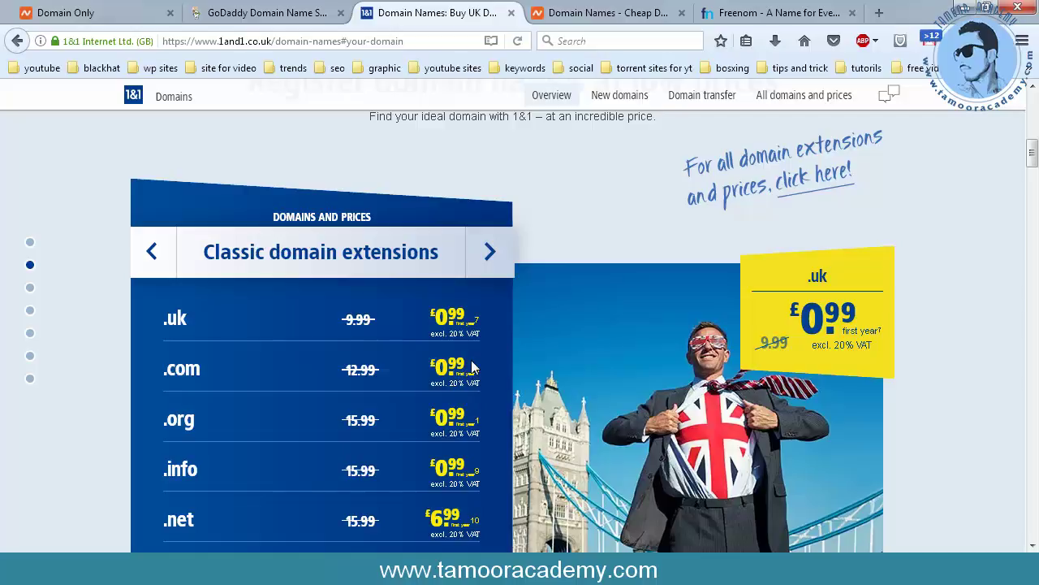
{"action": "scroll", "coordinate": [474, 367], "scroll_direction": "down", "scroll_amount": 2}
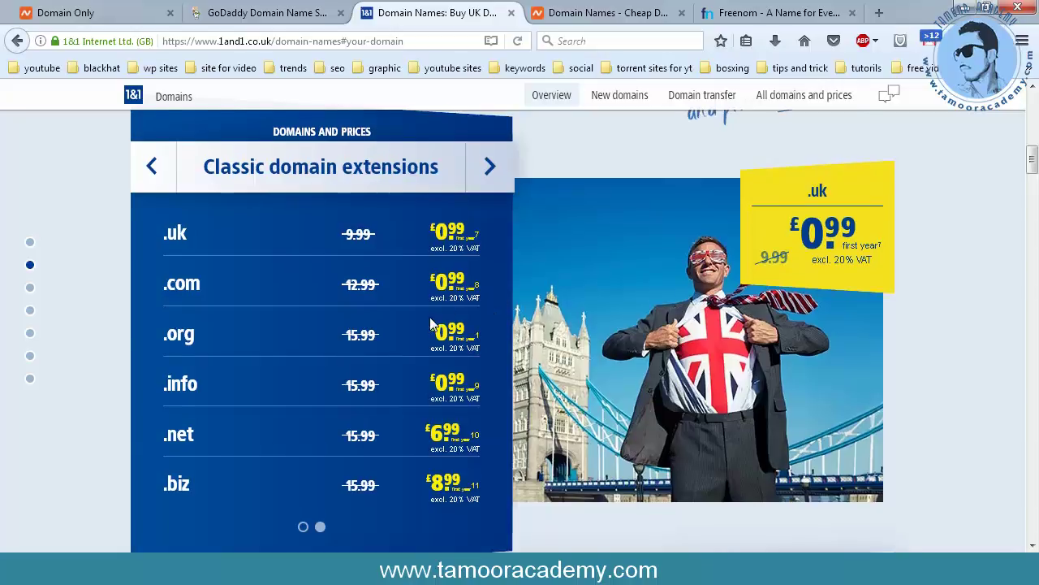
{"action": "scroll", "coordinate": [430, 317], "scroll_direction": "up", "scroll_amount": 3}
{"action": "scroll", "coordinate": [356, 300], "scroll_direction": "up", "scroll_amount": 2}
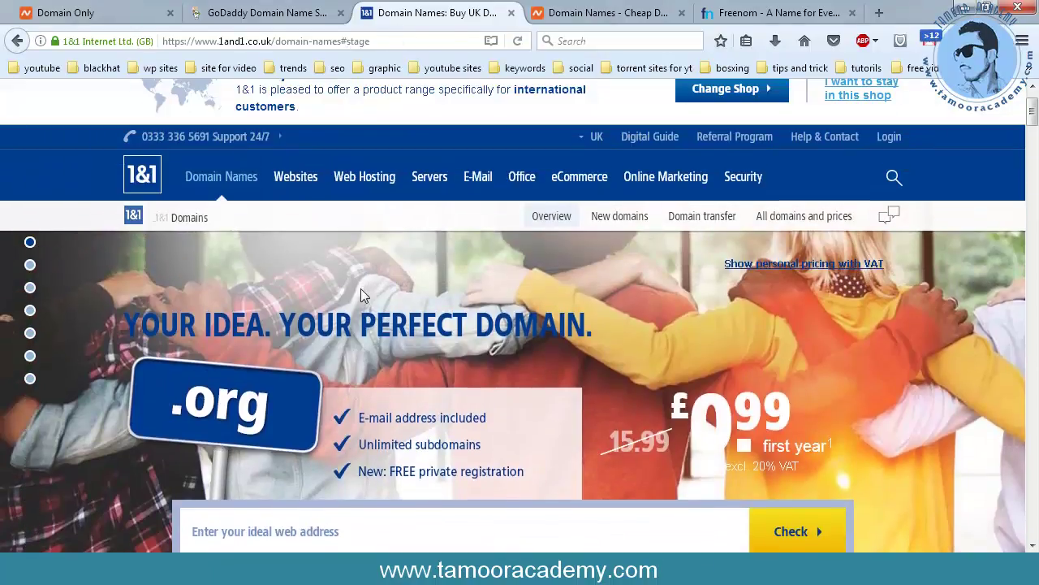
{"action": "mouse_move", "coordinate": [405, 226]}
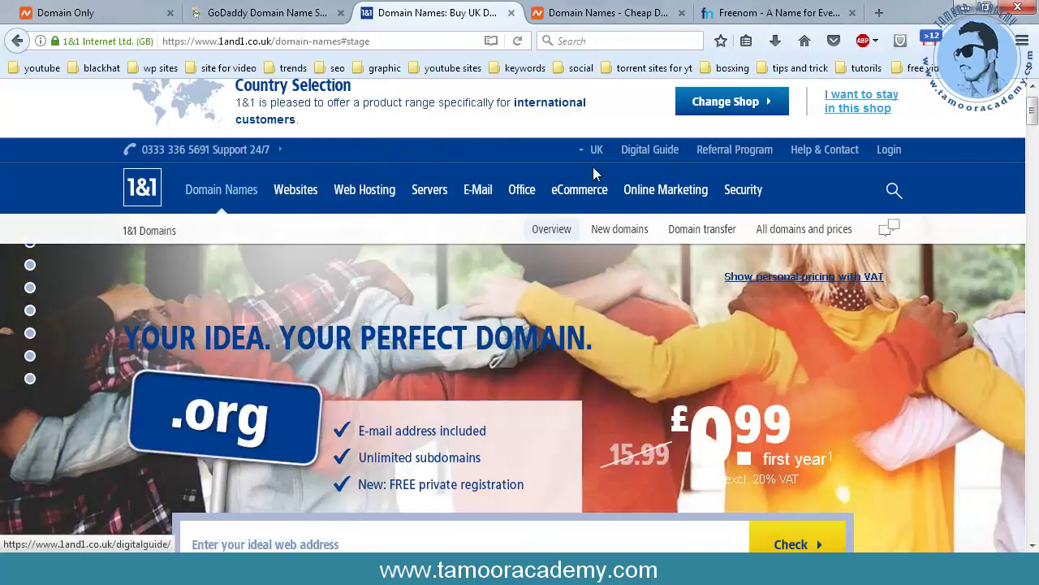
{"action": "left_click", "coordinate": [590, 151]}
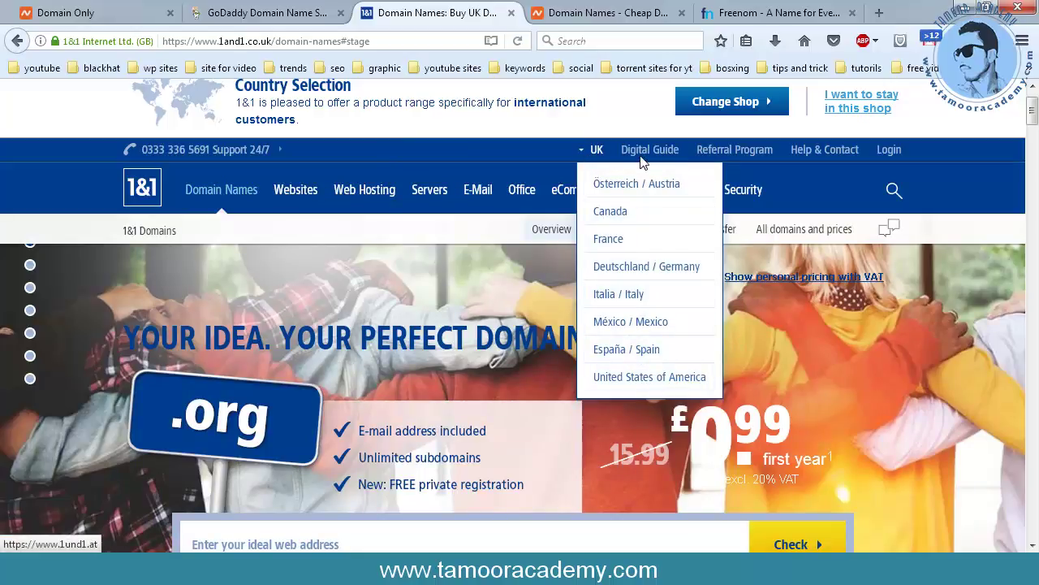
Look over the domain search and offers on the Namecheap home page, and switch to the Freenom page
{"action": "left_click", "coordinate": [605, 13]}
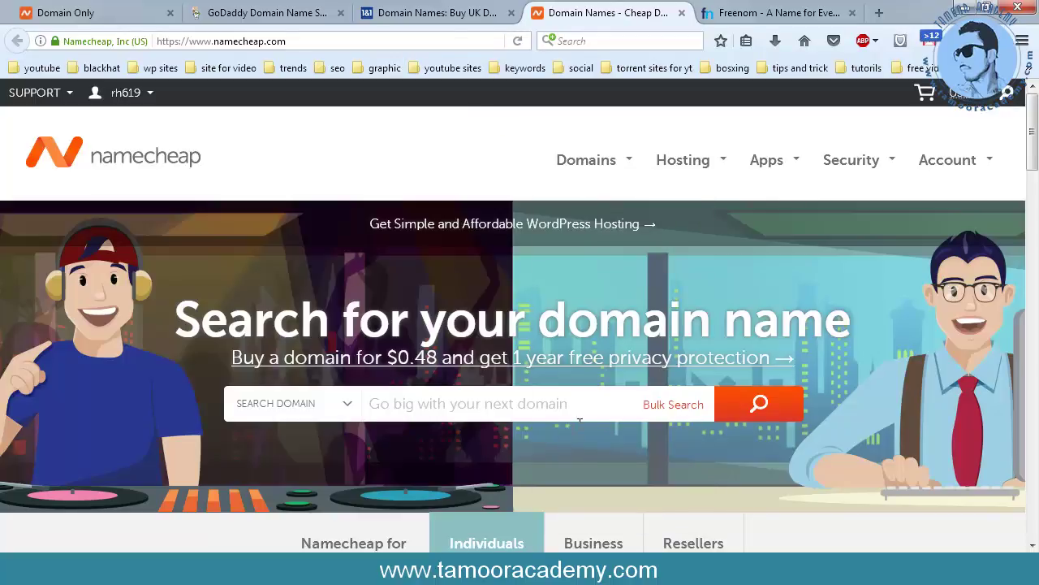
{"action": "left_click", "coordinate": [580, 419]}
{"action": "scroll", "coordinate": [671, 431], "scroll_direction": "down", "scroll_amount": 2}
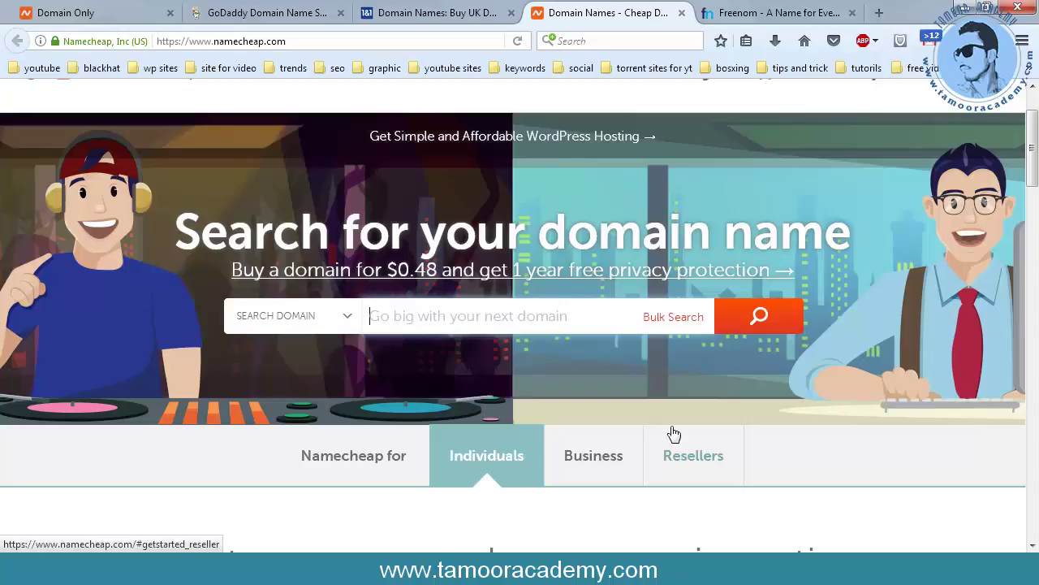
{"action": "scroll", "coordinate": [525, 309], "scroll_direction": "down", "scroll_amount": 2}
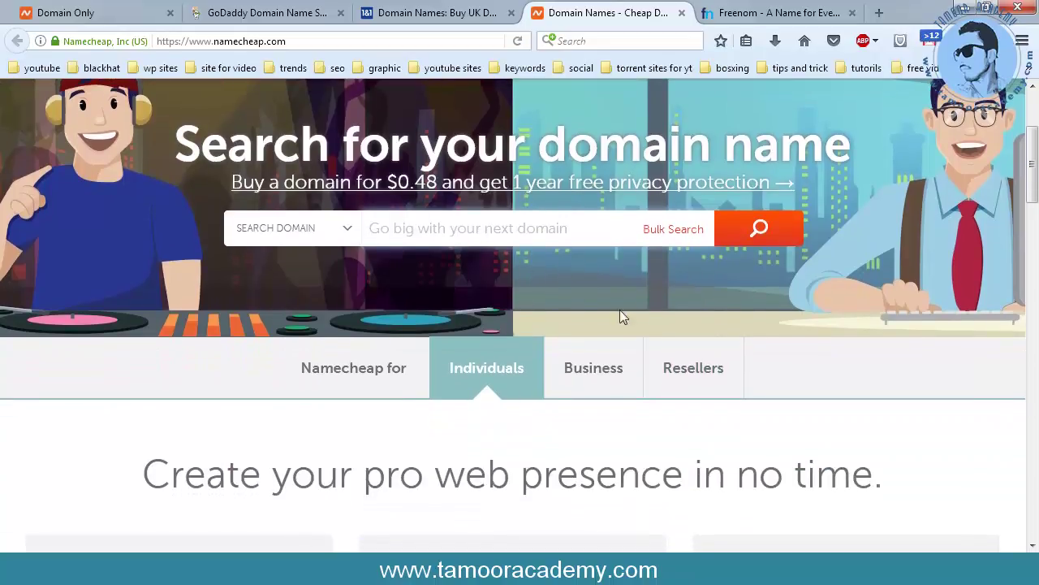
{"action": "scroll", "coordinate": [601, 311], "scroll_direction": "down", "scroll_amount": 6}
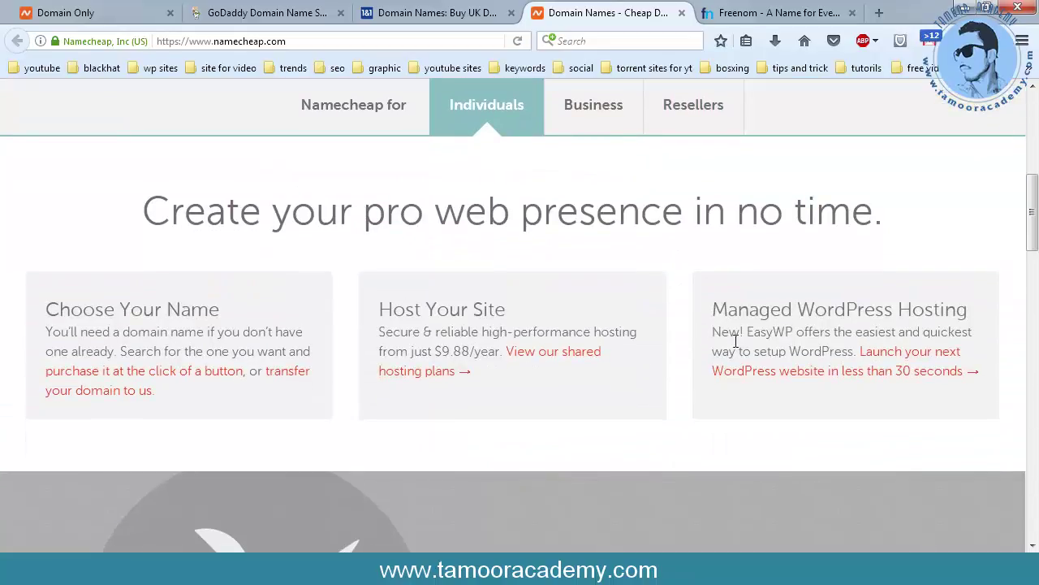
{"action": "scroll", "coordinate": [735, 341], "scroll_direction": "up", "scroll_amount": 10}
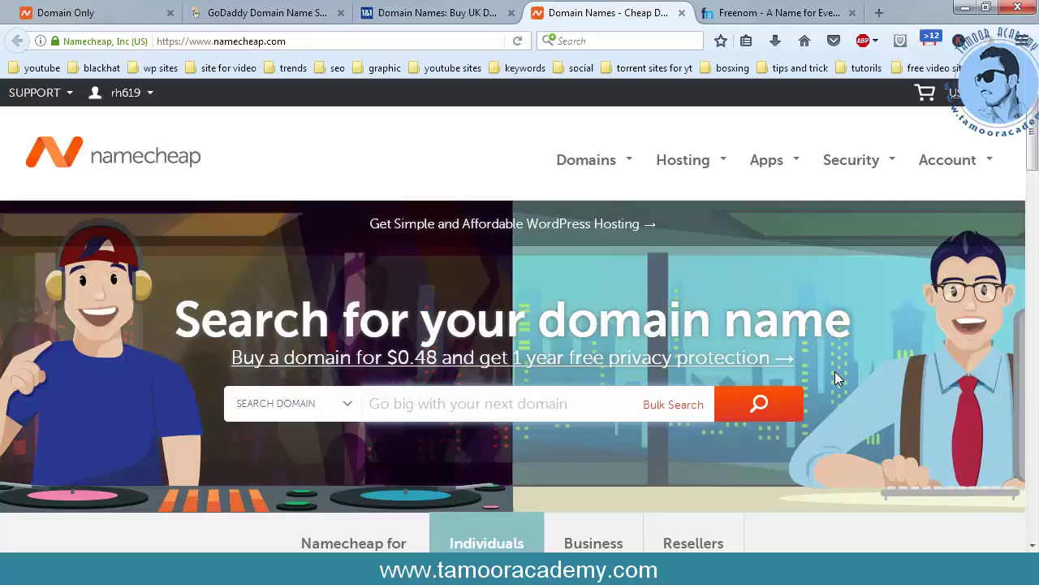
{"action": "left_click", "coordinate": [745, 19]}
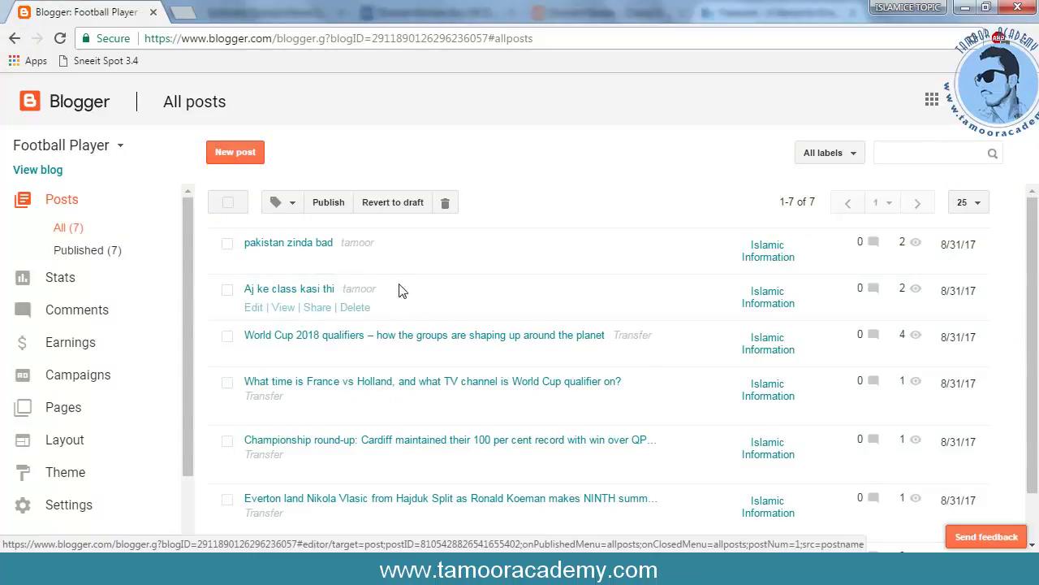
Switch to Blogger and open the Football Player blog's basic settings to check its current blog address
{"action": "scroll", "coordinate": [349, 311], "scroll_direction": "down", "scroll_amount": 1}
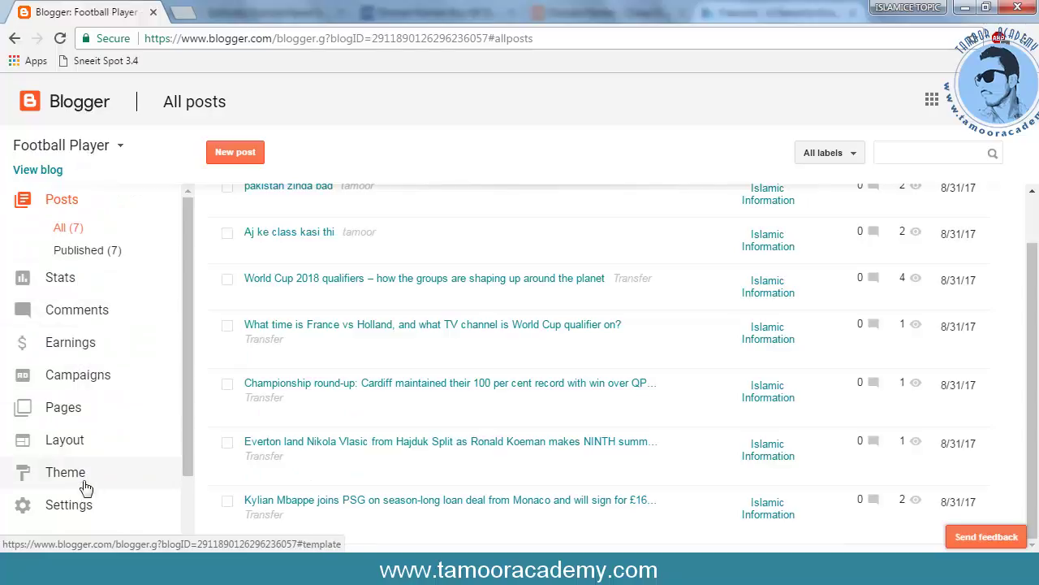
{"action": "left_click", "coordinate": [71, 506]}
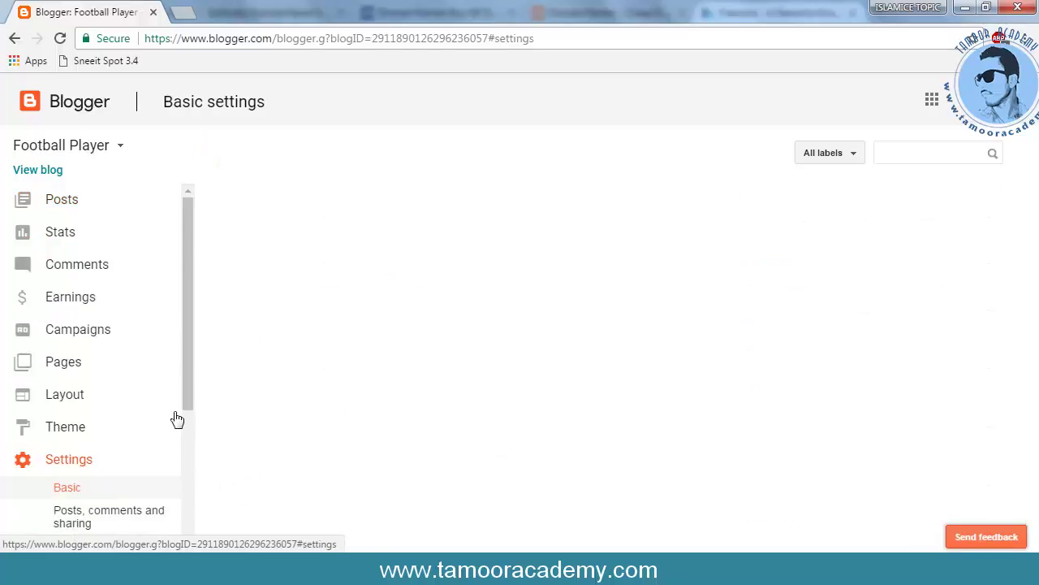
{"action": "scroll", "coordinate": [86, 401], "scroll_direction": "down", "scroll_amount": 1}
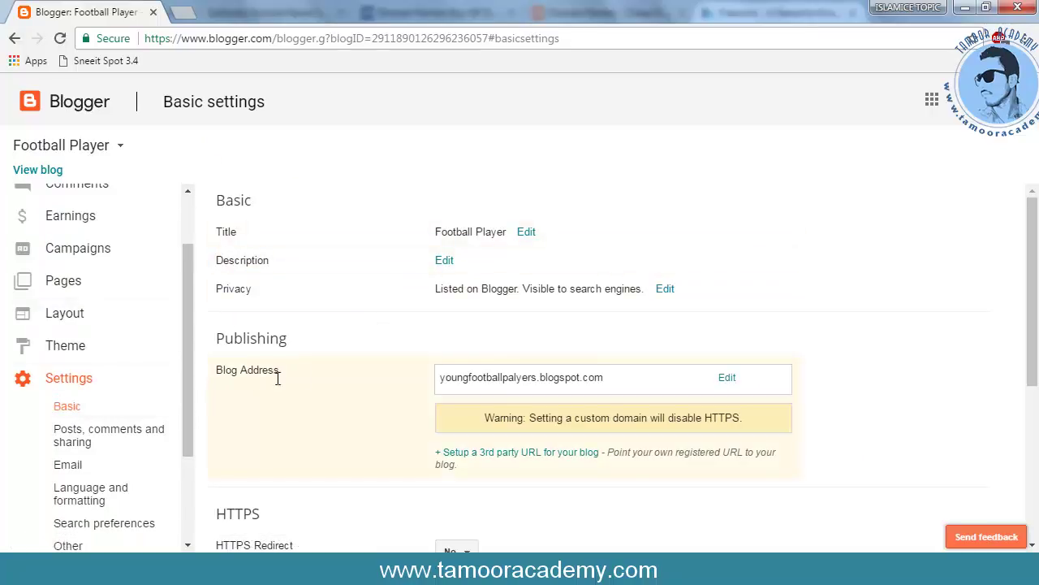
{"action": "left_click_drag", "start_coordinate": [447, 381], "coordinate": [604, 383]}
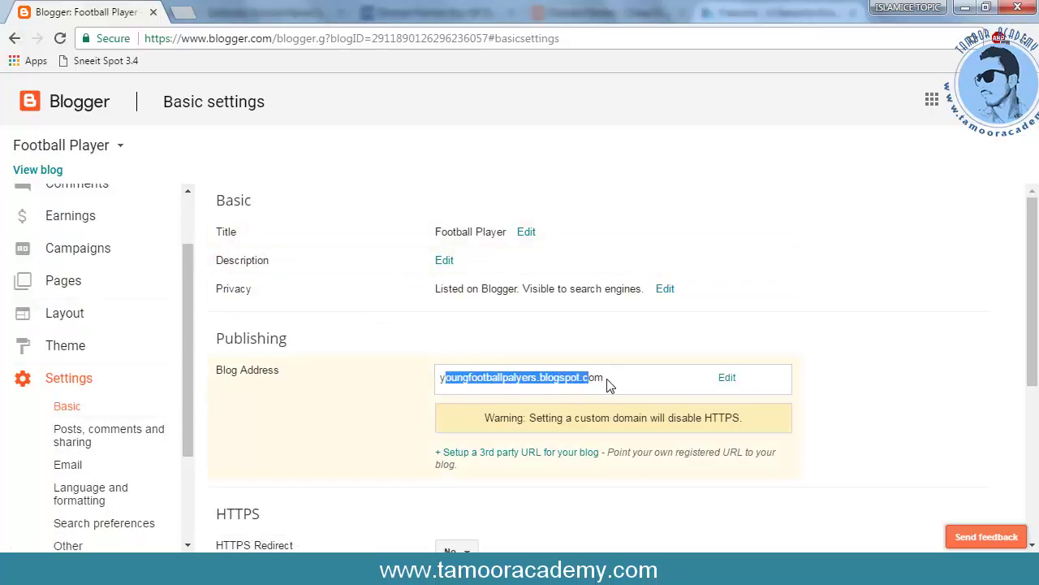
{"action": "left_click", "coordinate": [607, 381]}
Open the third-party URL setup for the blog address and activate the blog domain field
{"action": "scroll", "coordinate": [568, 383], "scroll_direction": "down", "scroll_amount": 1}
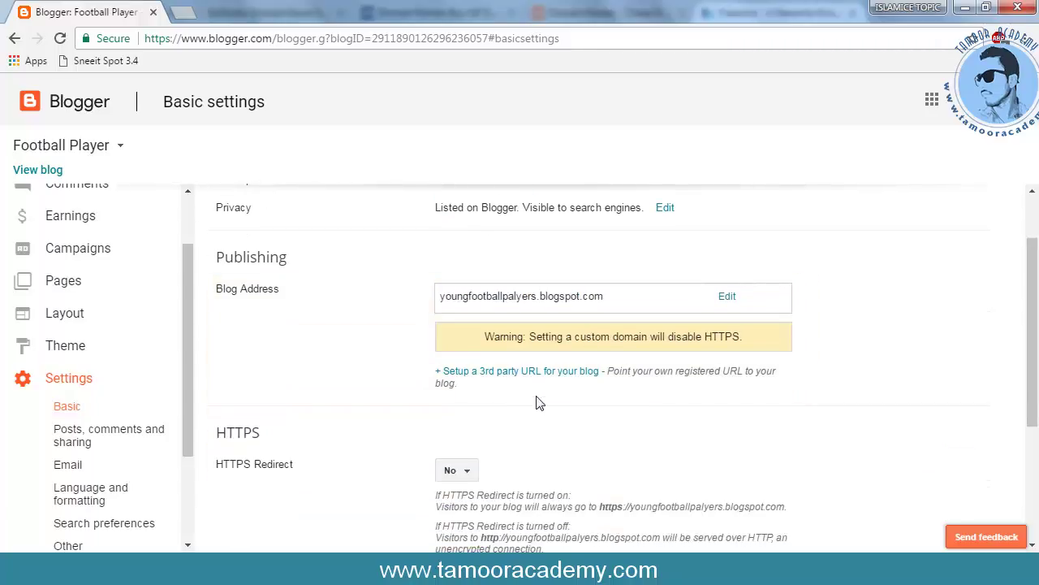
{"action": "left_click", "coordinate": [489, 375]}
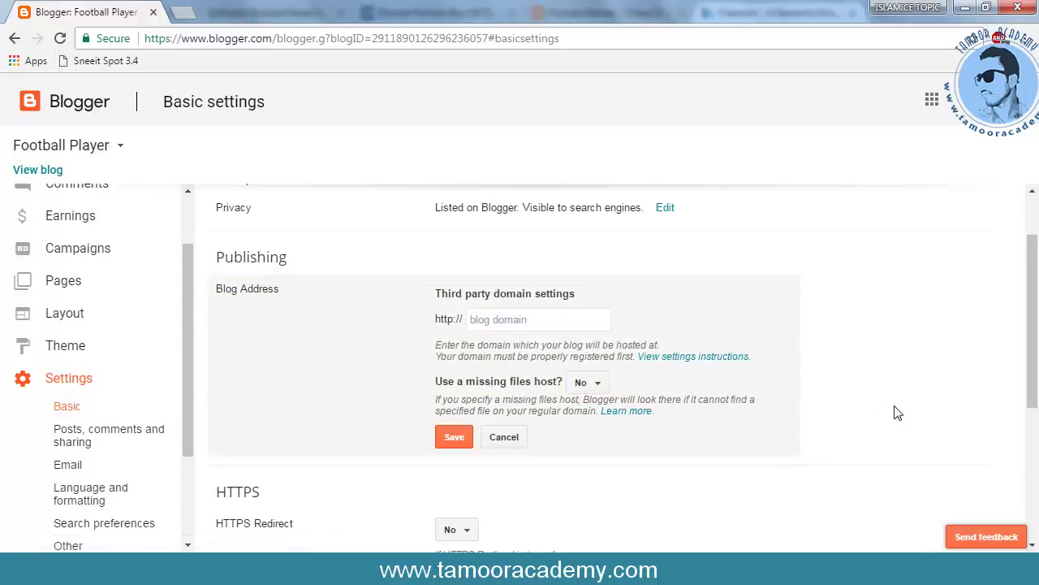
{"action": "scroll", "coordinate": [812, 381], "scroll_direction": "down", "scroll_amount": 1}
{"action": "left_click", "coordinate": [495, 243]}
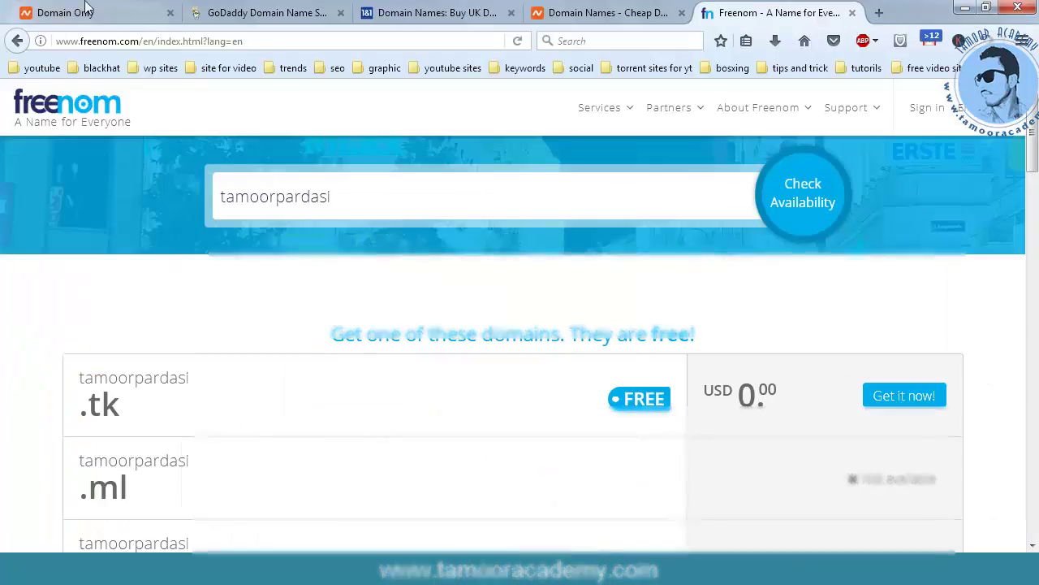
Copy the domain name getbestwso.xyz from the domain list in the Namecheap account
{"action": "left_click", "coordinate": [79, 13]}
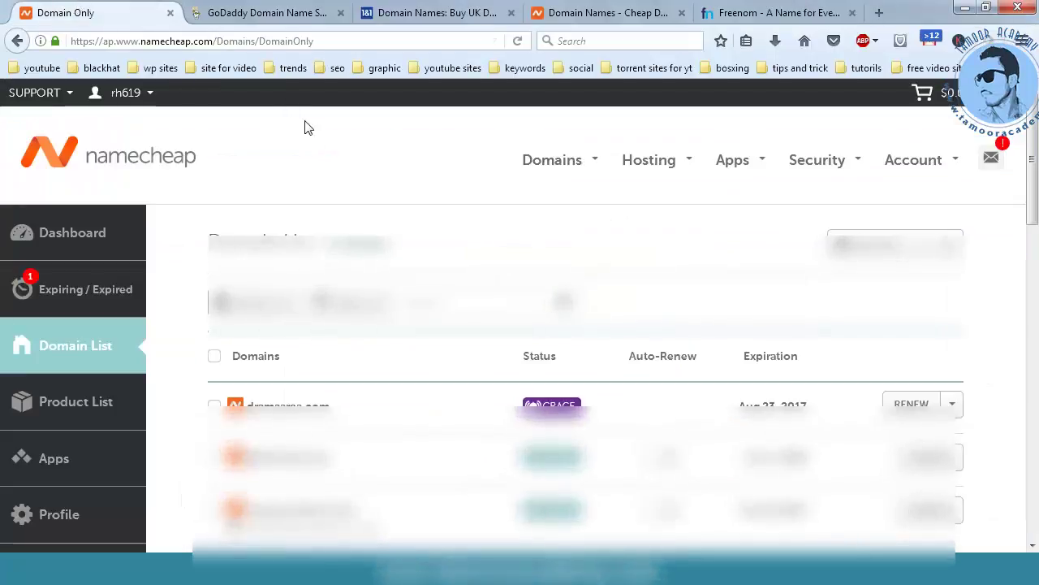
{"action": "scroll", "coordinate": [376, 344], "scroll_direction": "down", "scroll_amount": 1}
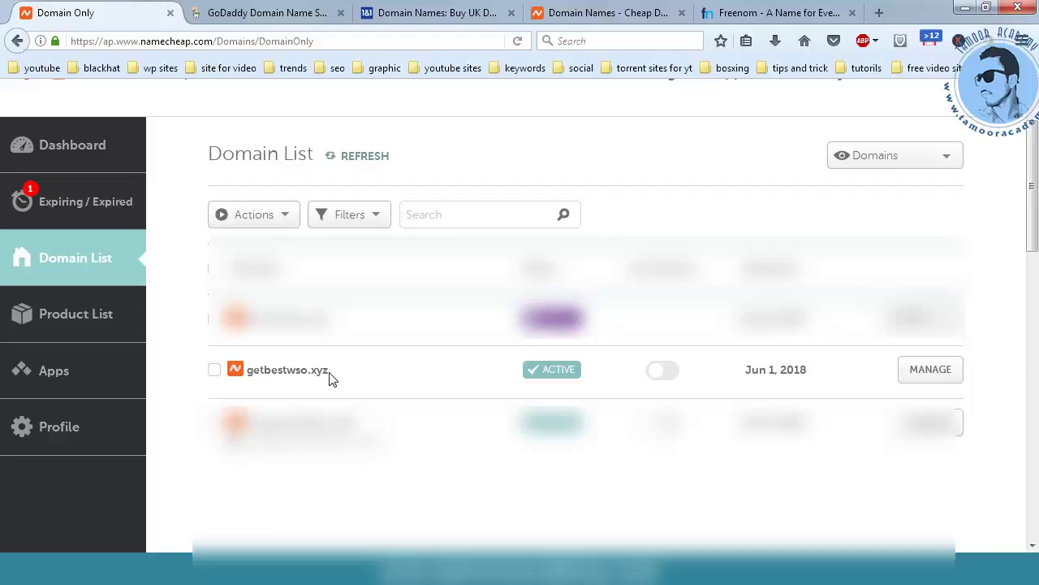
{"action": "left_click_drag", "start_coordinate": [329, 375], "coordinate": [255, 382]}
{"action": "left_click", "coordinate": [286, 391]}
{"action": "left_click_drag", "start_coordinate": [340, 379], "coordinate": [260, 384]}
{"action": "right_click", "coordinate": [260, 382]}
{"action": "left_click", "coordinate": [302, 276]}
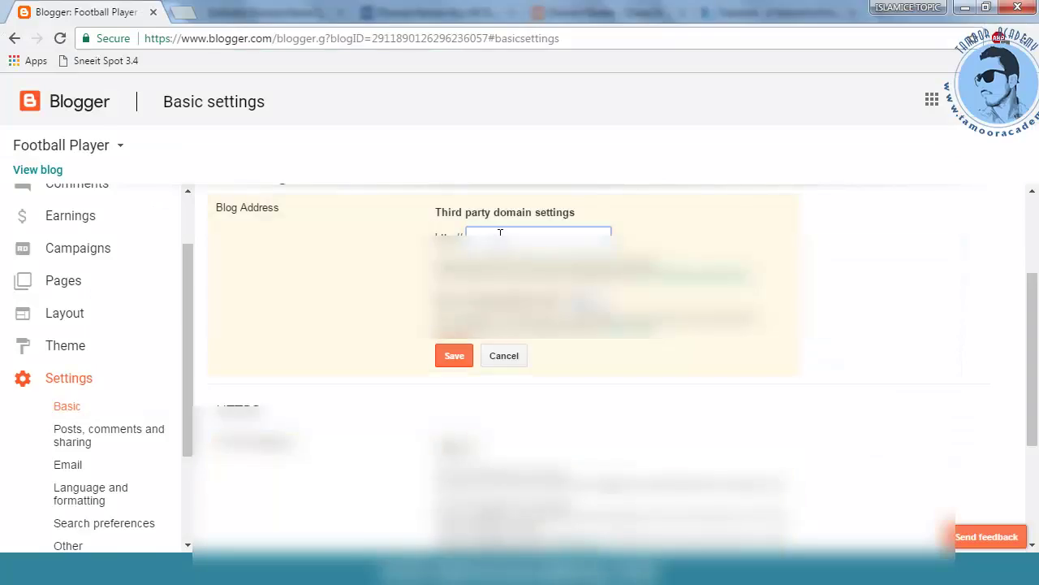
Paste getbestwso.xyz as the blog's third-party domain in Blogger and try to save it
{"action": "right_click", "coordinate": [501, 233]}
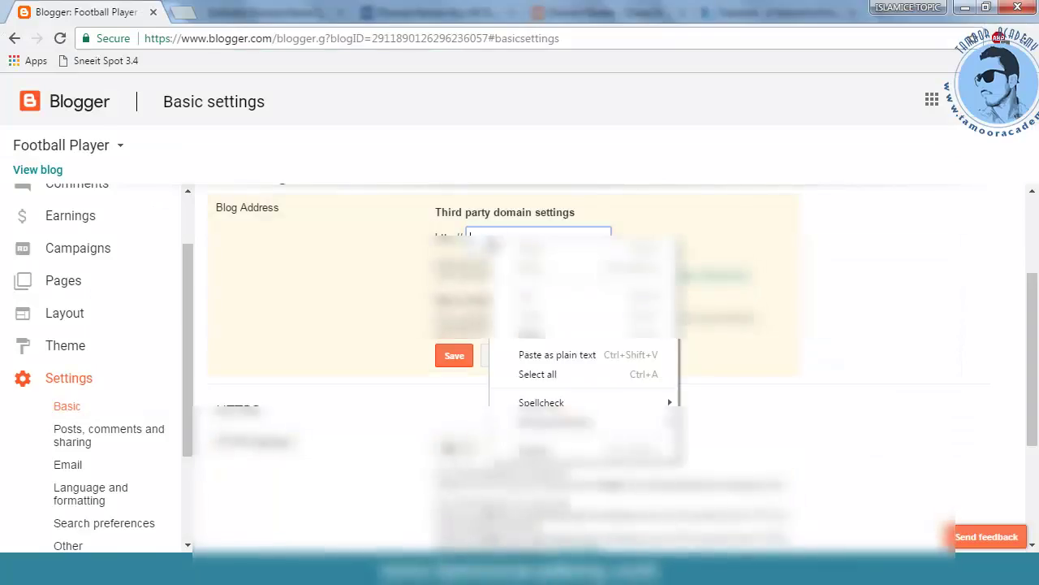
{"action": "left_click", "coordinate": [538, 333]}
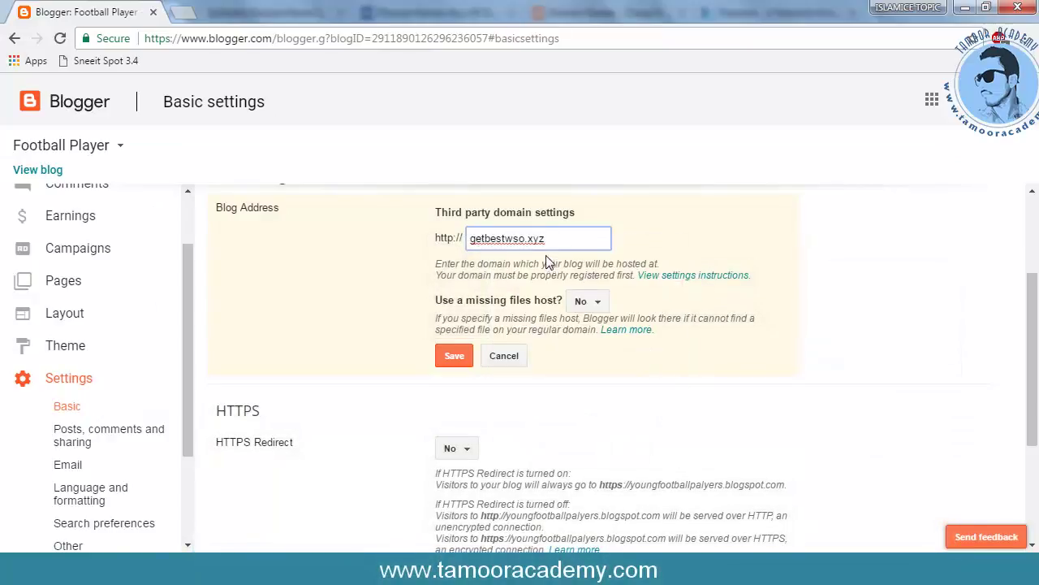
{"action": "left_click", "coordinate": [451, 358]}
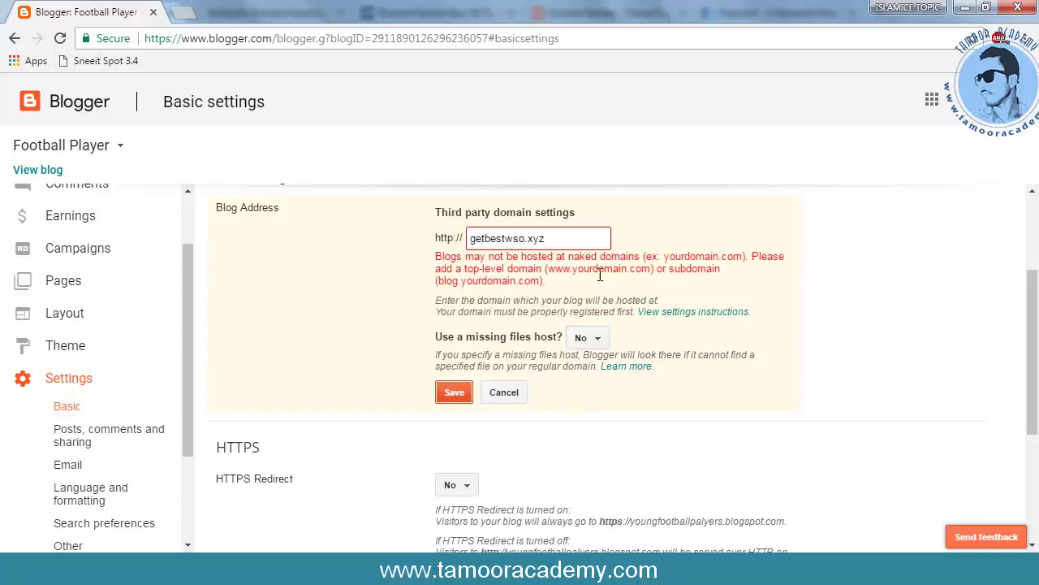
{"action": "left_click", "coordinate": [475, 240]}
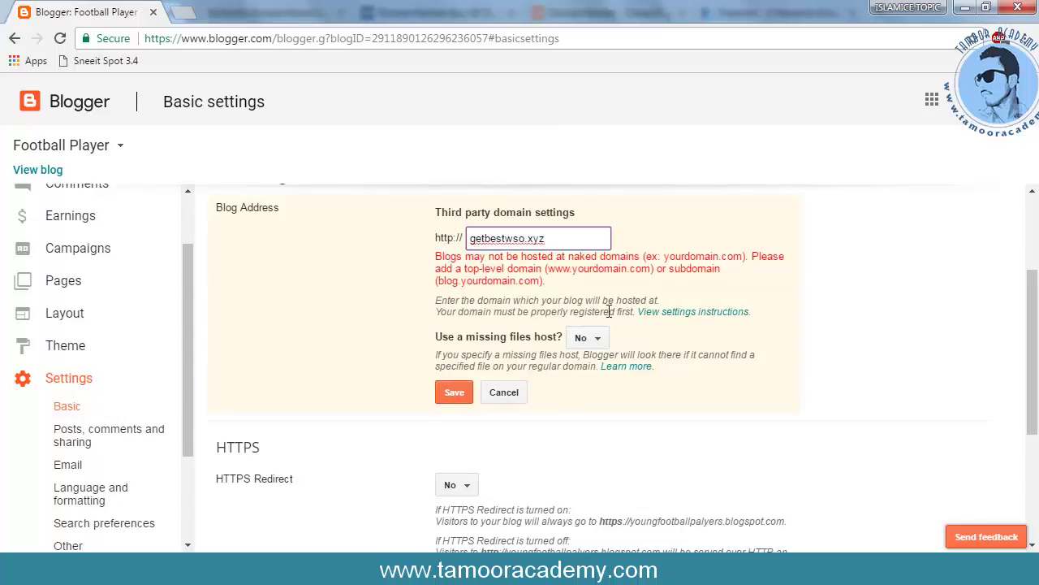
{"action": "type", "text": "www"}
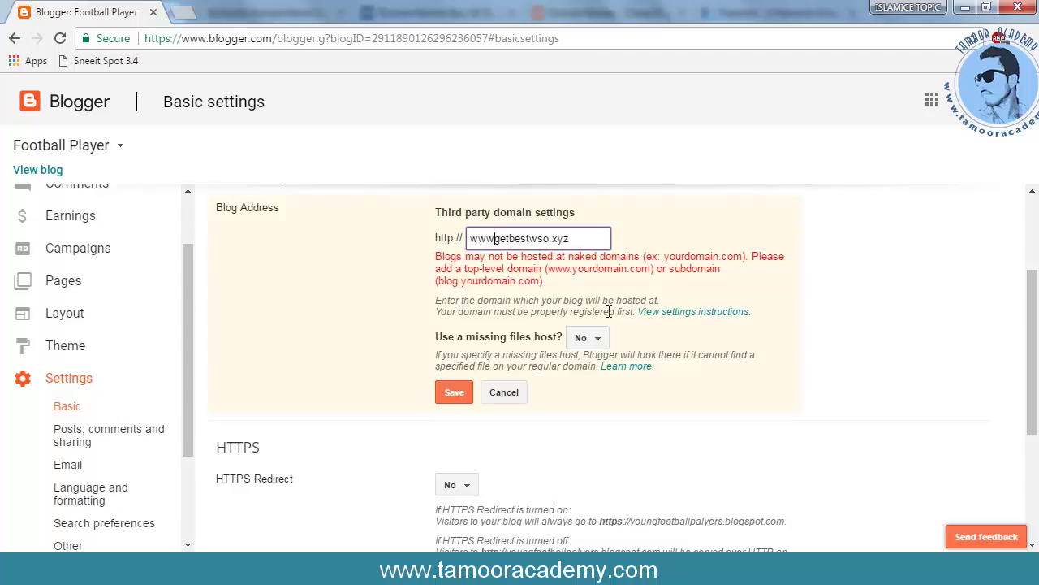
{"action": "type", "text": "."}
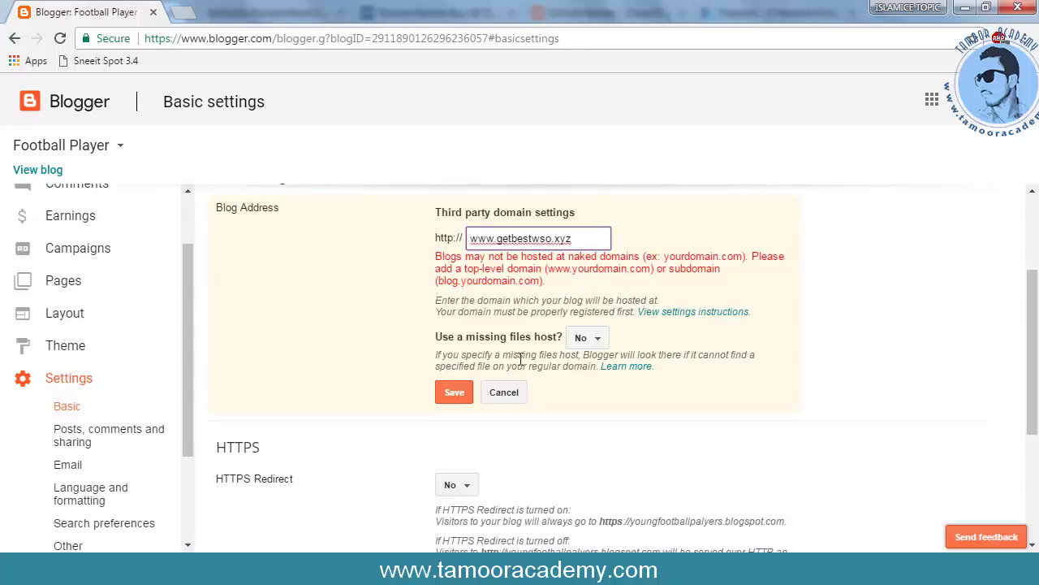
{"action": "left_click", "coordinate": [455, 394]}
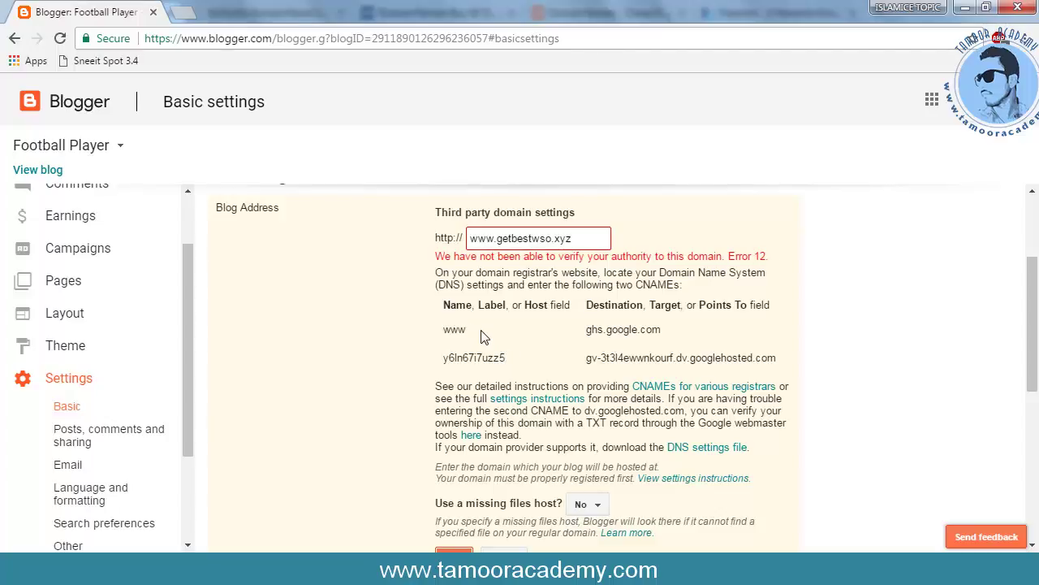
Open the full settings instructions linked under the two CNAMEs and look through the purchase section on domain providers
{"action": "left_click_drag", "start_coordinate": [671, 332], "coordinate": [611, 331]}
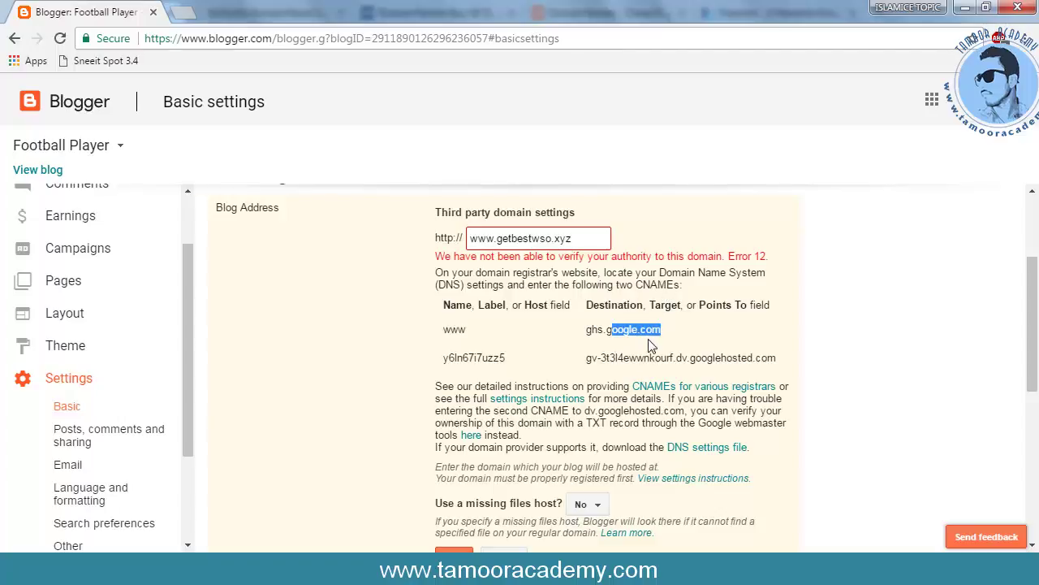
{"action": "scroll", "coordinate": [521, 345], "scroll_direction": "down", "scroll_amount": 2}
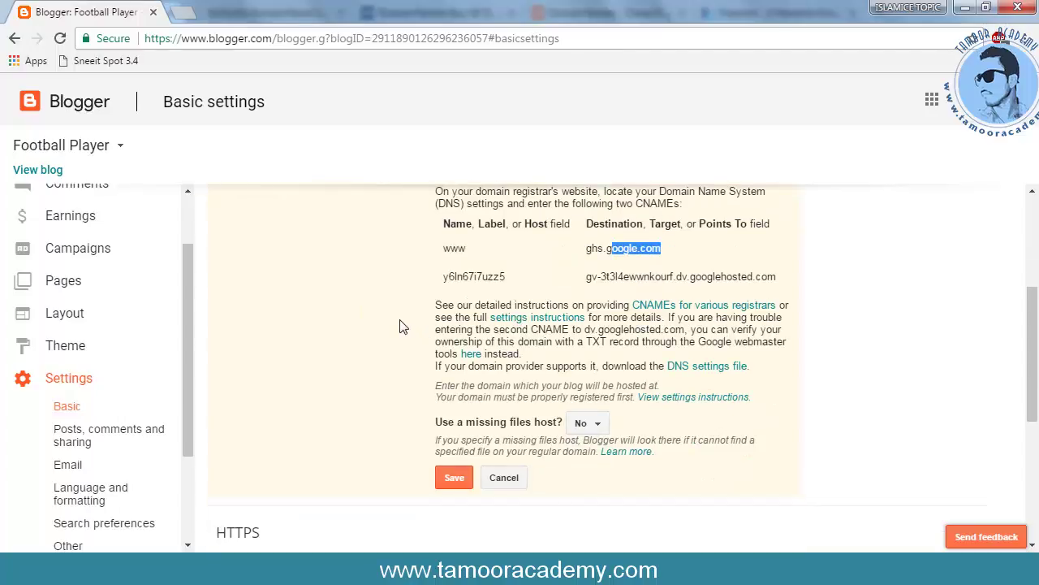
{"action": "left_click", "coordinate": [521, 325]}
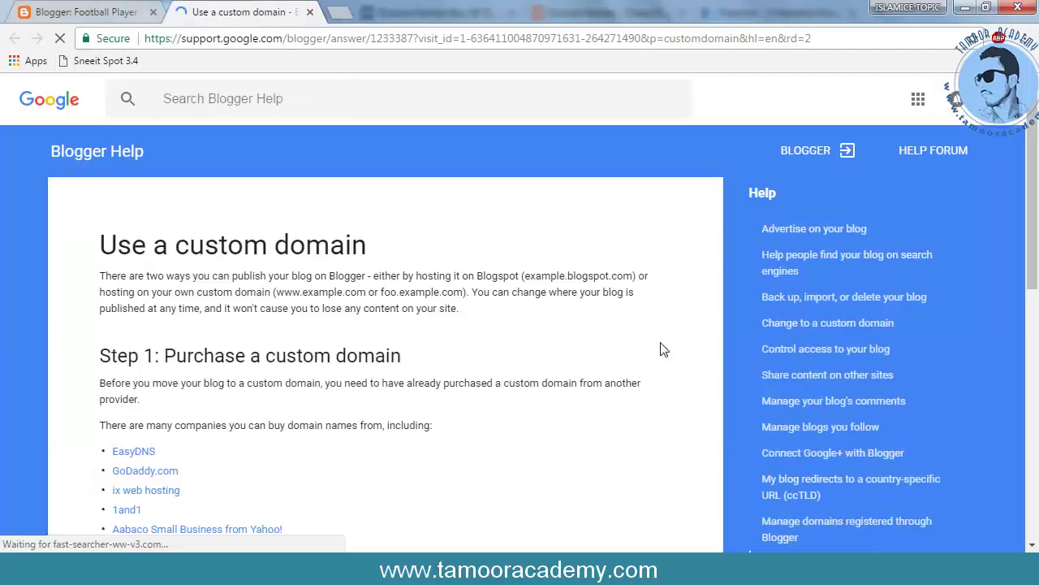
{"action": "scroll", "coordinate": [544, 335], "scroll_direction": "down", "scroll_amount": 3}
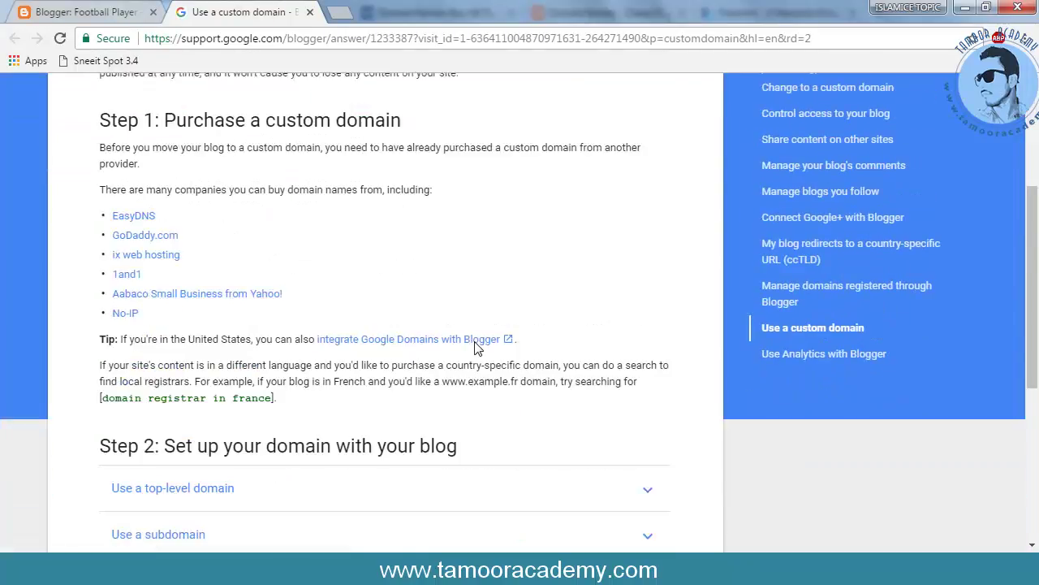
{"action": "left_click", "coordinate": [126, 265]}
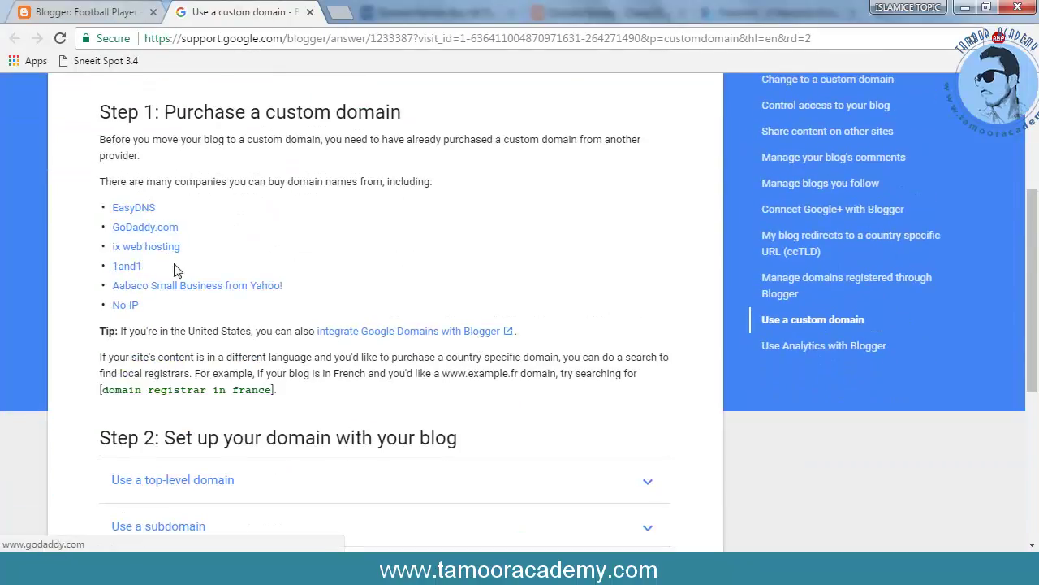
{"action": "scroll", "coordinate": [252, 230], "scroll_direction": "down", "scroll_amount": 3}
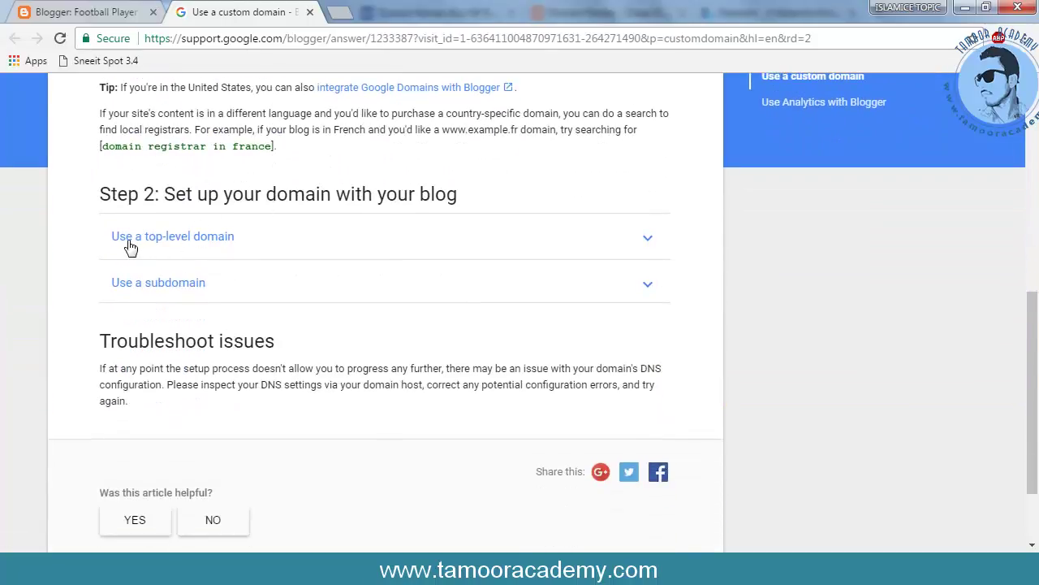
Expand the top-level domain instructions and read the steps for entering the CNAMEs and the optional A-records
{"action": "left_click", "coordinate": [174, 242]}
{"action": "scroll", "coordinate": [536, 367], "scroll_direction": "down", "scroll_amount": 1}
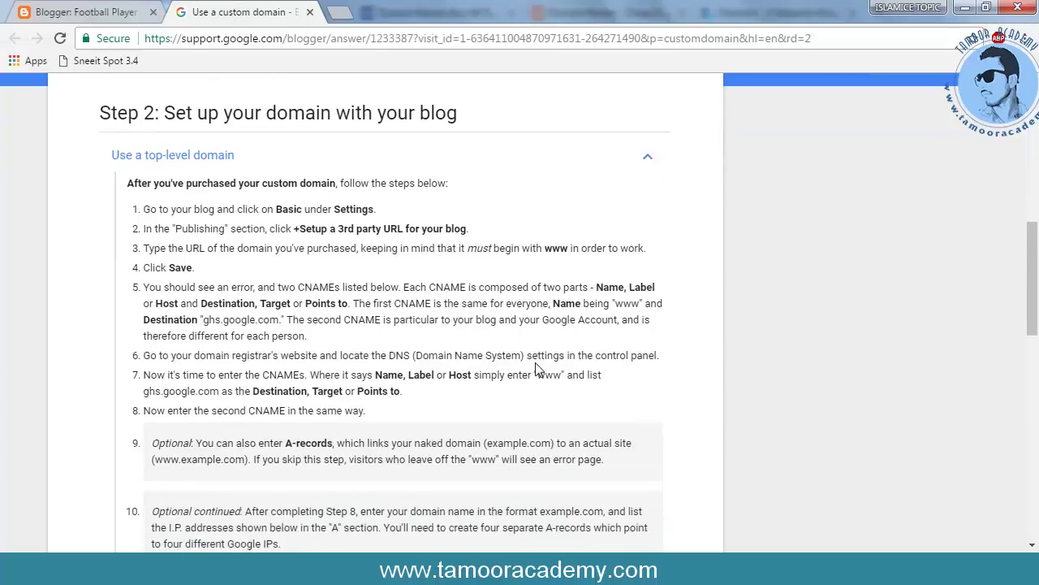
{"action": "scroll", "coordinate": [267, 289], "scroll_direction": "down", "scroll_amount": 1}
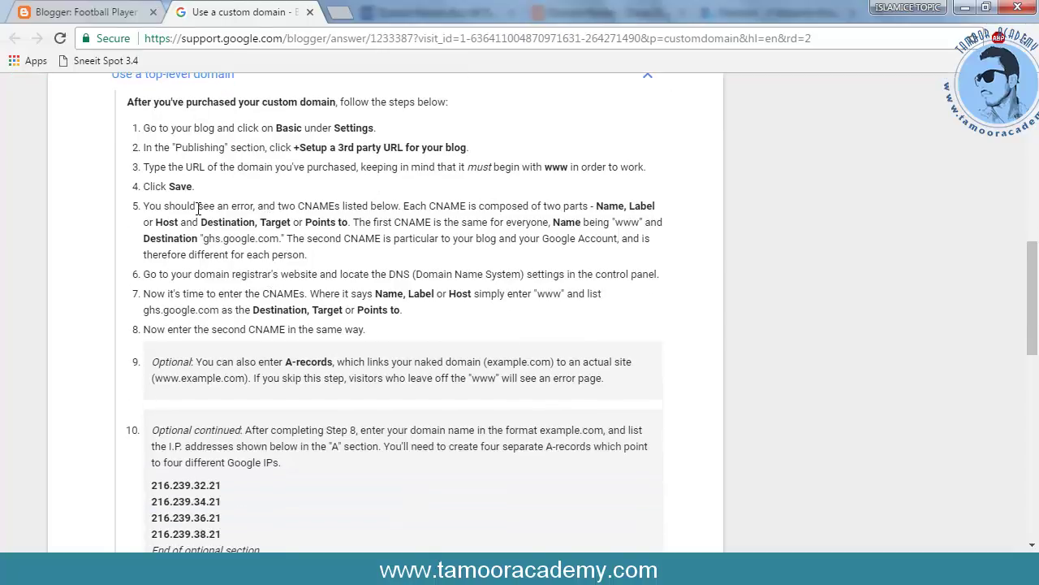
{"action": "scroll", "coordinate": [339, 196], "scroll_direction": "down", "scroll_amount": 1}
{"action": "left_click_drag", "start_coordinate": [151, 400], "coordinate": [258, 471]}
{"action": "left_click", "coordinate": [306, 418]}
Switch to the Namecheap domain list and open the Advanced DNS settings of getbestwso.xyz
{"action": "left_click", "coordinate": [89, 11]}
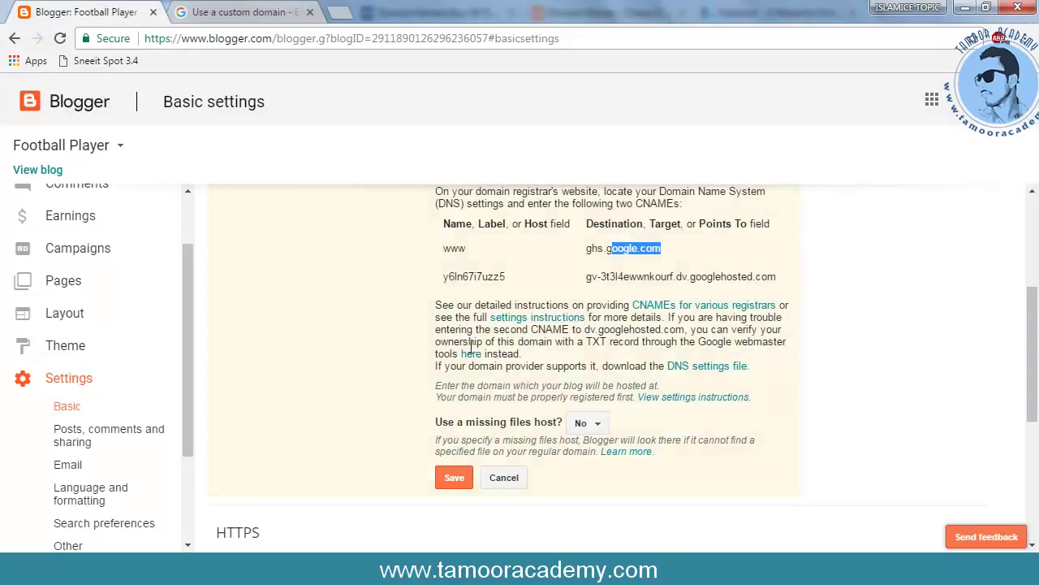
{"action": "left_click", "coordinate": [348, 469]}
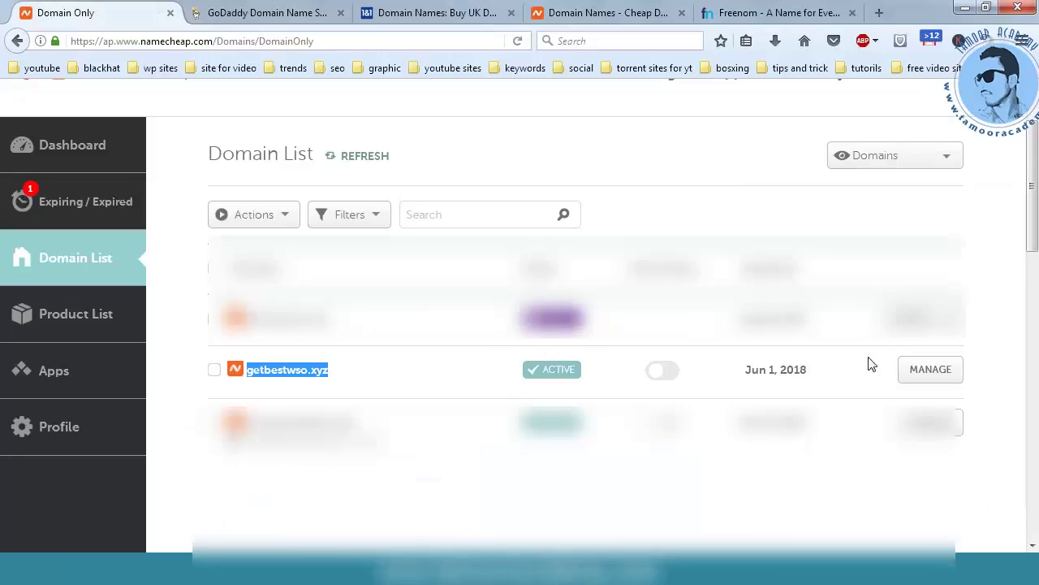
{"action": "left_click", "coordinate": [386, 397]}
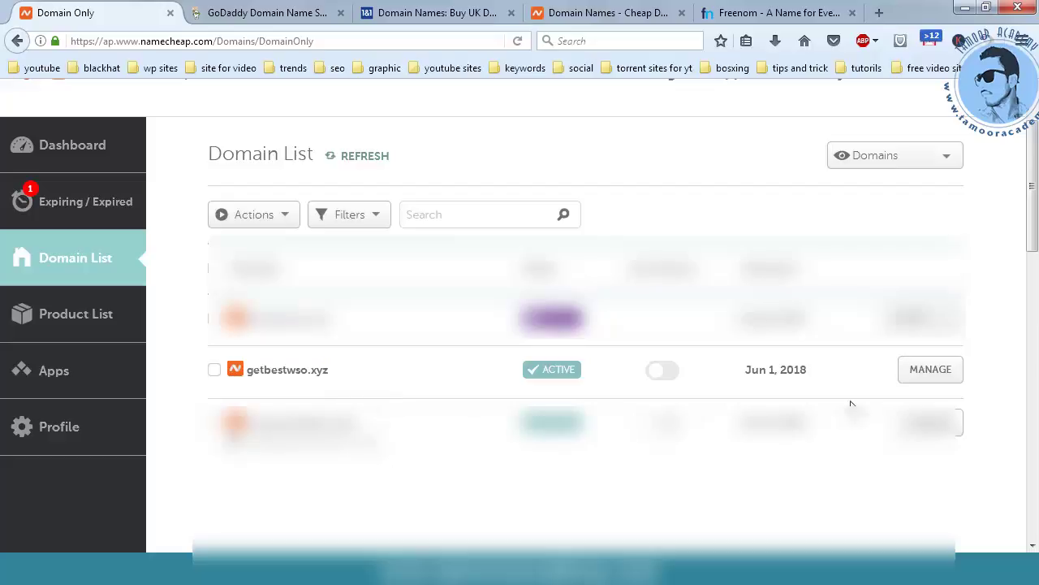
{"action": "left_click", "coordinate": [934, 372]}
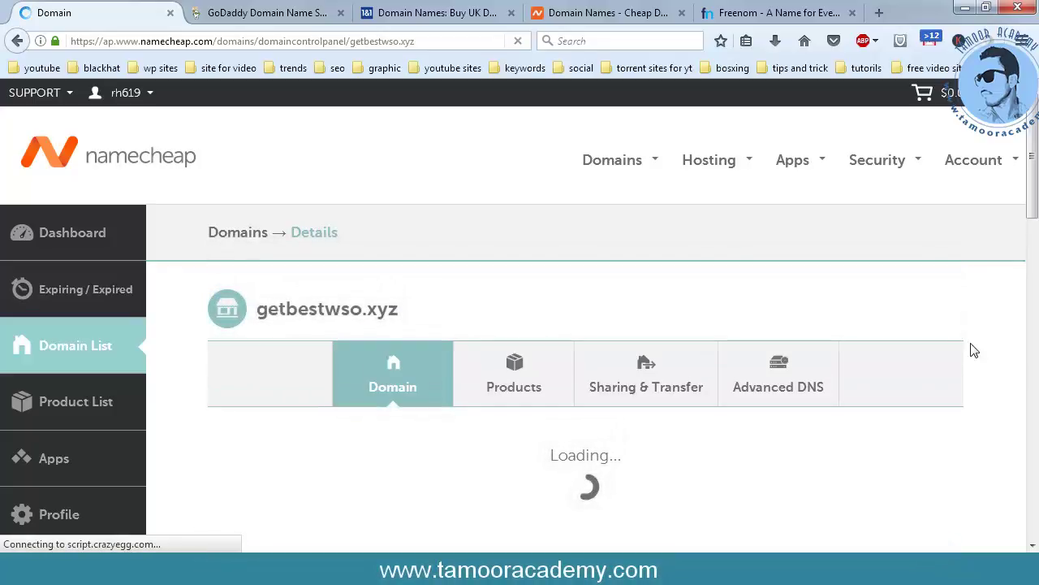
{"action": "scroll", "coordinate": [995, 309], "scroll_direction": "down", "scroll_amount": 2}
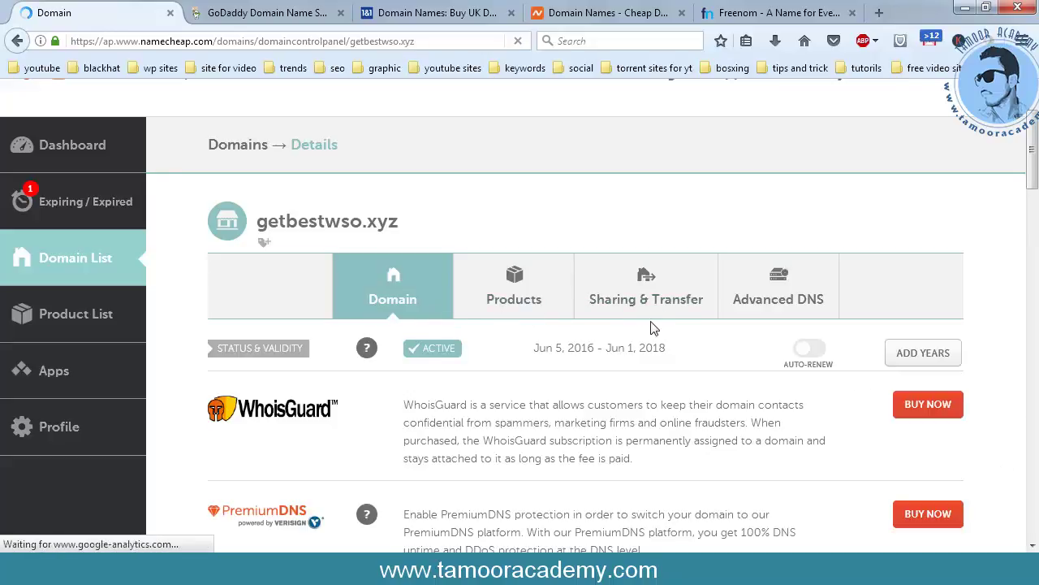
{"action": "left_click", "coordinate": [787, 306]}
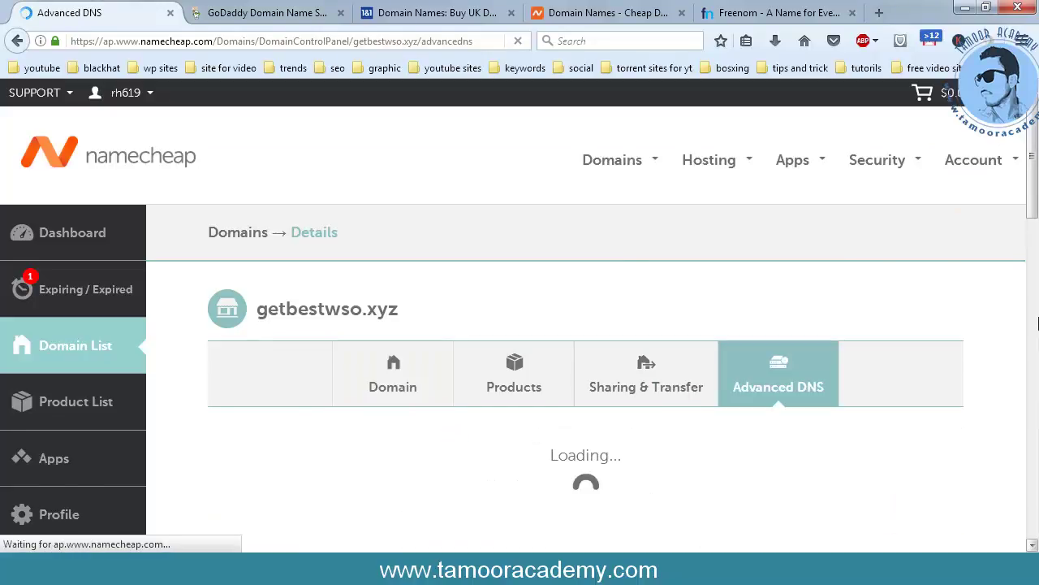
Add a new host record for getbestwso.xyz and set its type to CNAME Record
{"action": "scroll", "coordinate": [1031, 268], "scroll_direction": "down", "scroll_amount": 4}
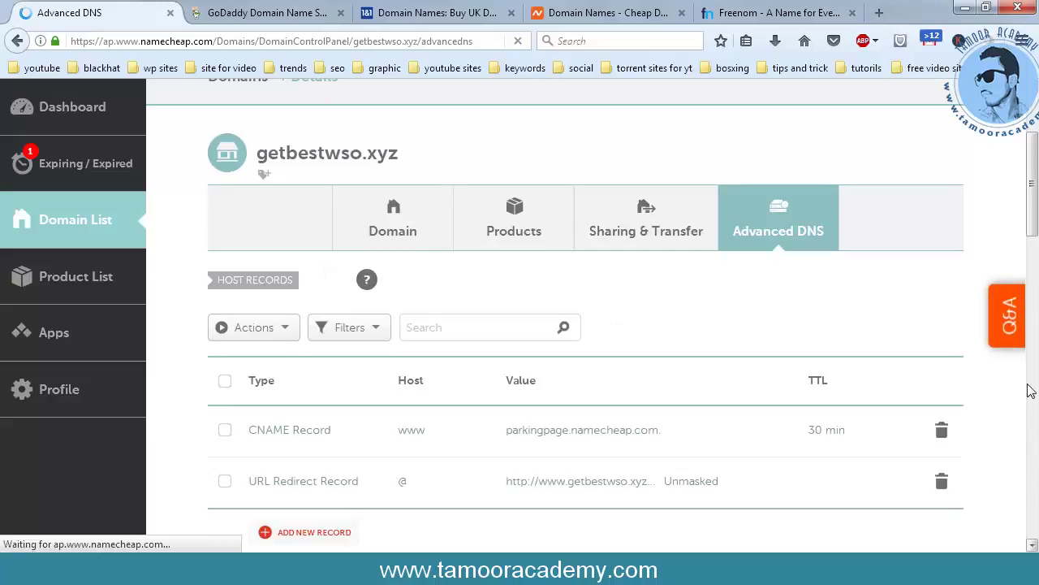
{"action": "scroll", "coordinate": [970, 401], "scroll_direction": "down", "scroll_amount": 2}
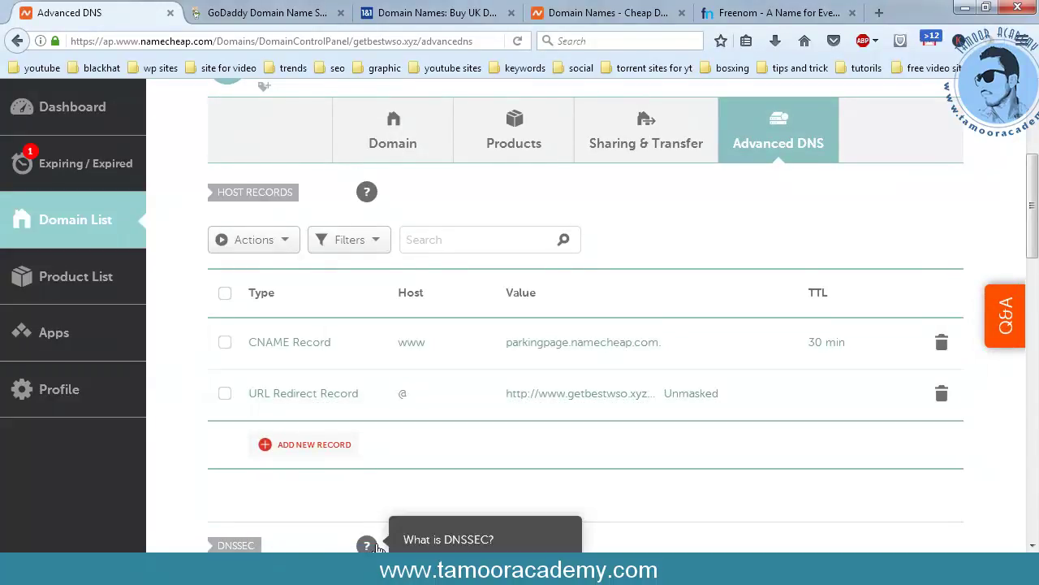
{"action": "scroll", "coordinate": [317, 476], "scroll_direction": "down", "scroll_amount": 2}
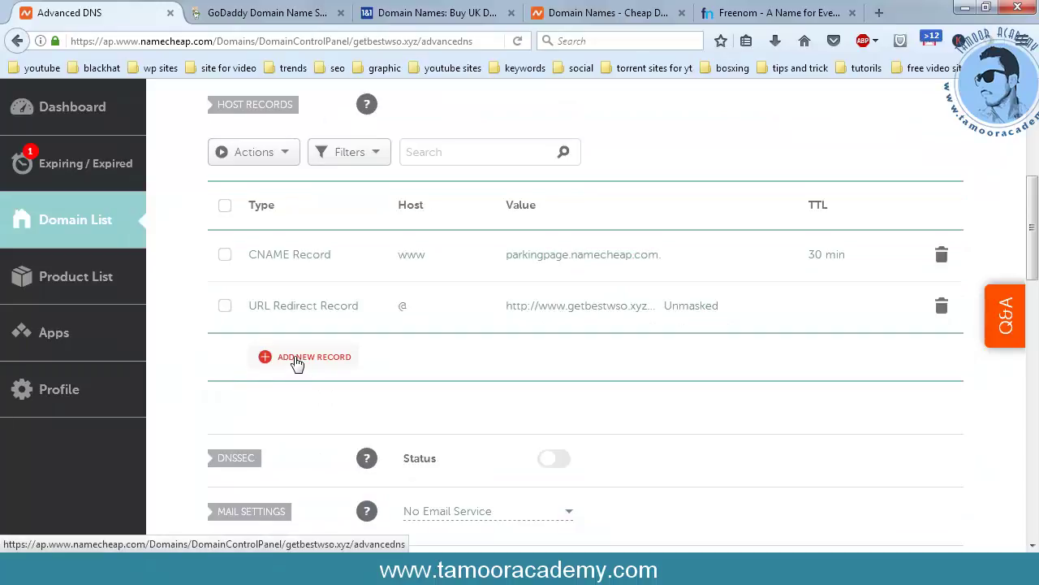
{"action": "left_click", "coordinate": [268, 358]}
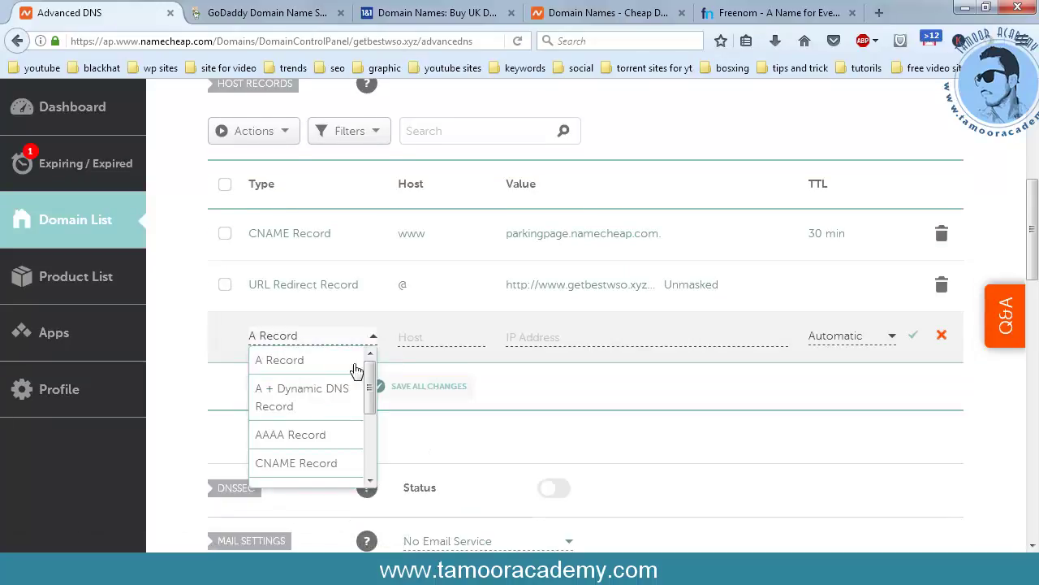
{"action": "scroll", "coordinate": [371, 381], "scroll_direction": "down", "scroll_amount": 1}
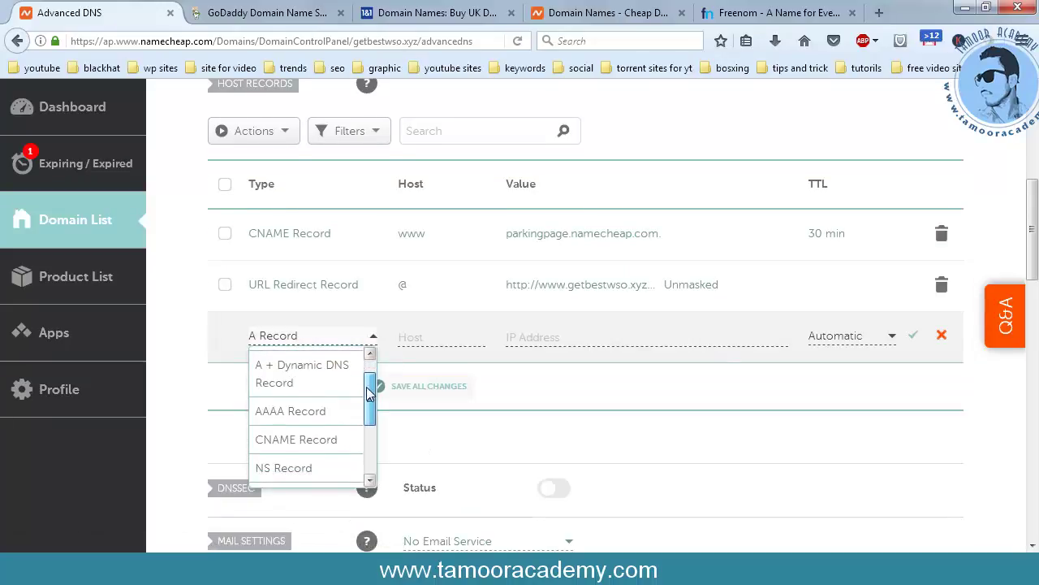
{"action": "left_click", "coordinate": [280, 443]}
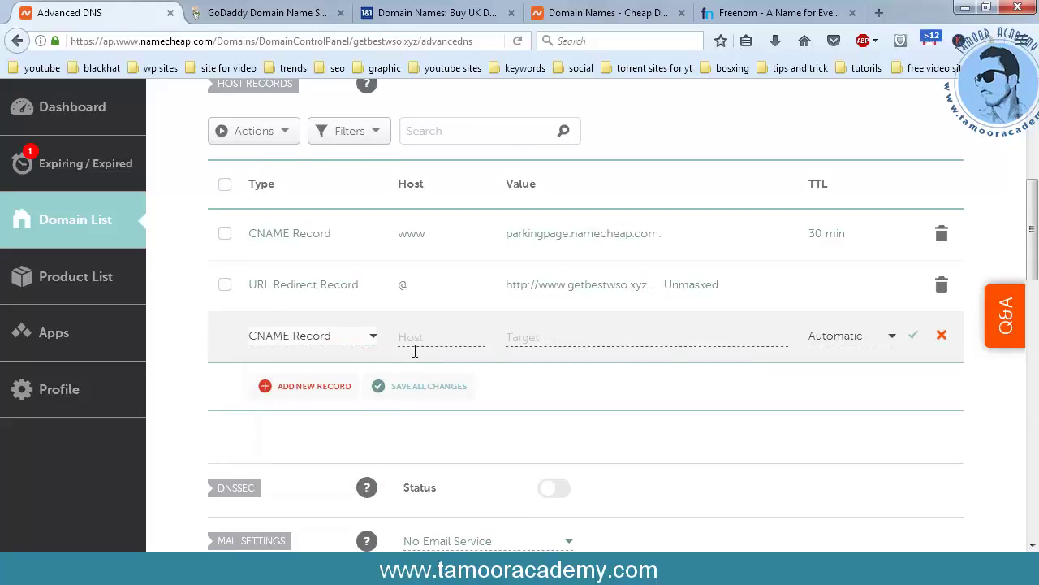
Copy the first CNAME's name, www, from the Blogger settings and paste it as the new record's host in Namecheap
{"action": "key", "text": "alt+Tab"}
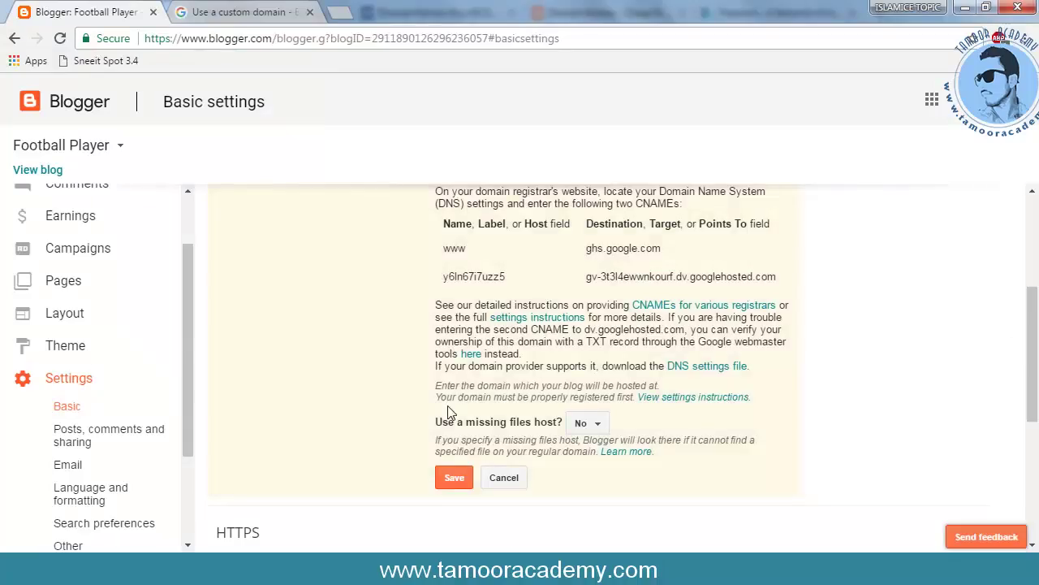
{"action": "left_click_drag", "start_coordinate": [476, 258], "coordinate": [446, 264]}
{"action": "right_click", "coordinate": [454, 259]}
{"action": "left_click", "coordinate": [464, 262]}
{"action": "key", "text": "alt+Tab"}
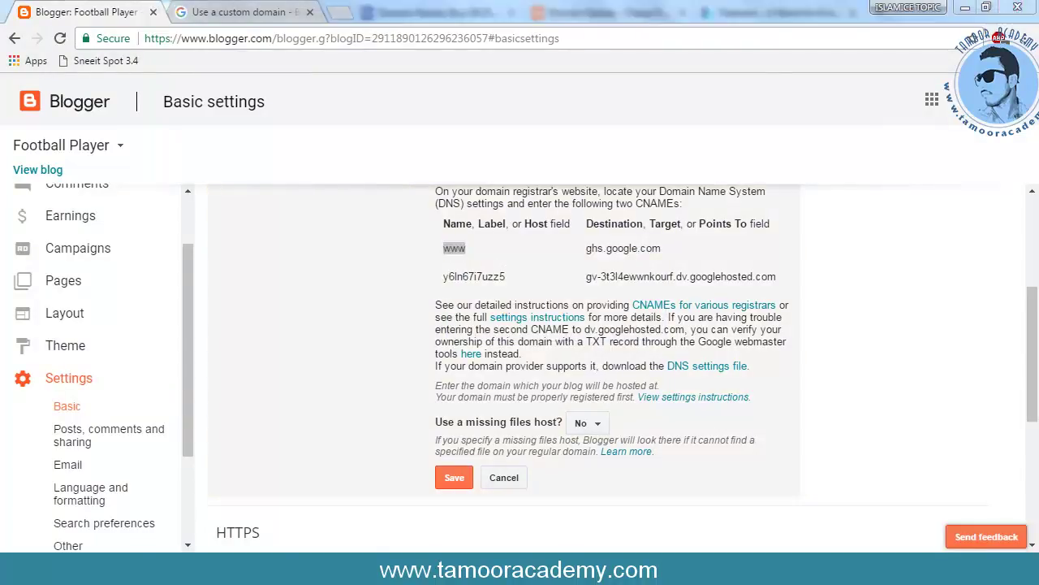
{"action": "right_click", "coordinate": [456, 339]}
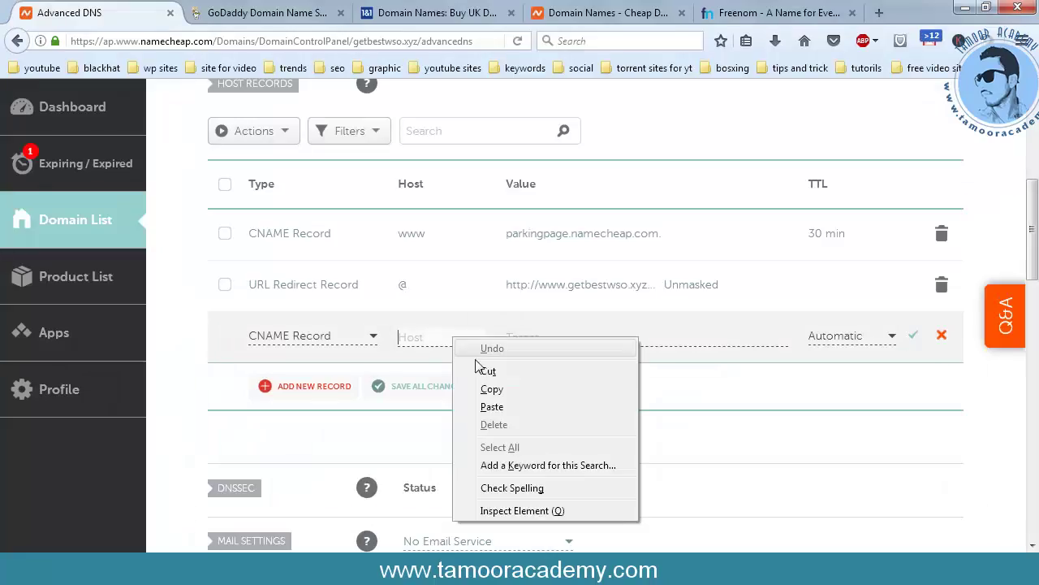
{"action": "left_click", "coordinate": [492, 406]}
Copy the destination ghs.google.com from Blogger into the www record's target in Namecheap and save the record
{"action": "key", "text": "alt+Tab"}
{"action": "left_click_drag", "start_coordinate": [662, 247], "coordinate": [585, 249]}
{"action": "right_click", "coordinate": [605, 253]}
{"action": "left_click", "coordinate": [619, 262]}
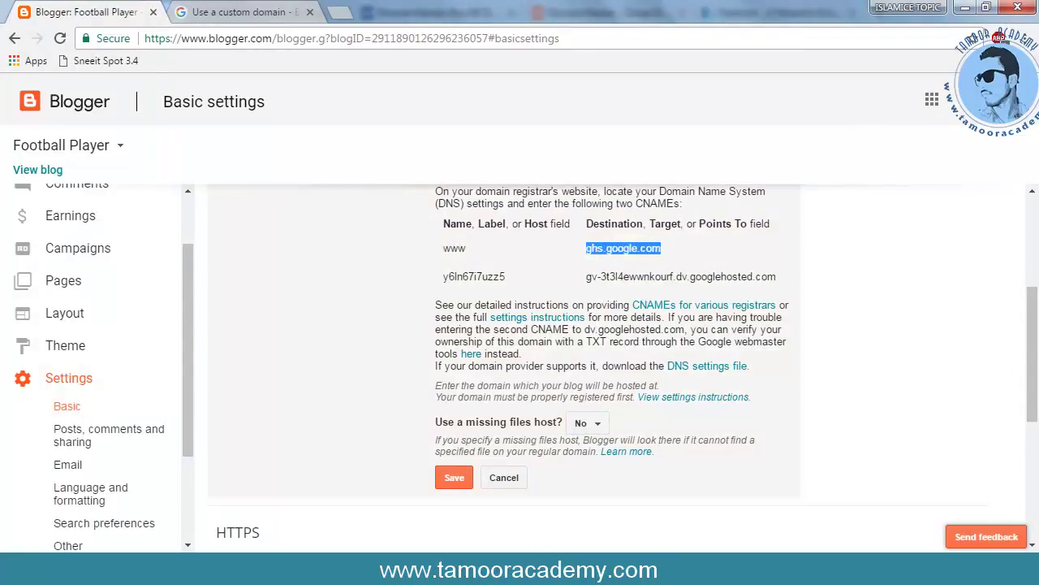
{"action": "key", "text": "alt+Tab"}
{"action": "right_click", "coordinate": [551, 340]}
{"action": "left_click", "coordinate": [589, 407]}
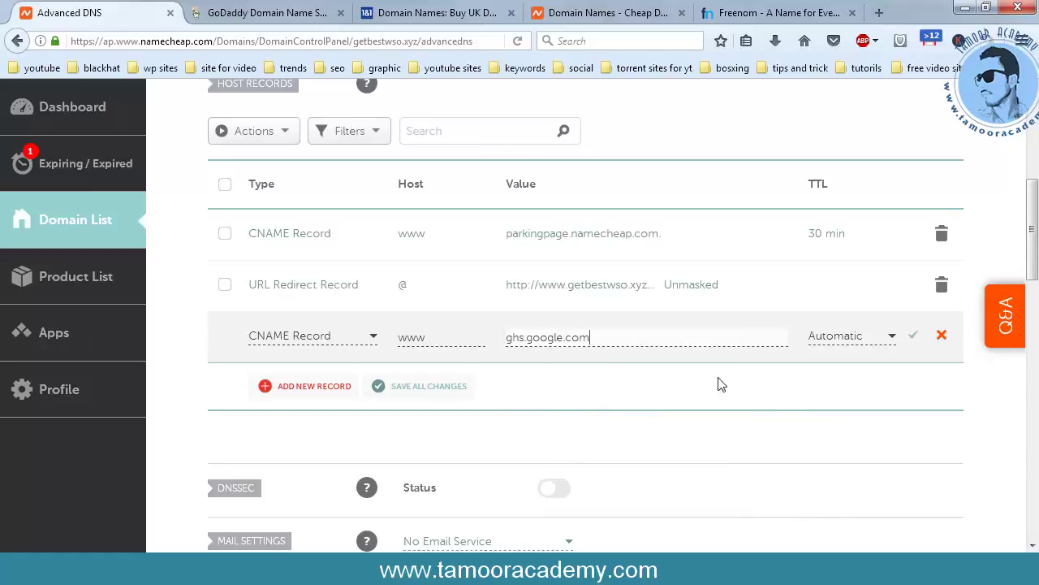
{"action": "left_click", "coordinate": [915, 337]}
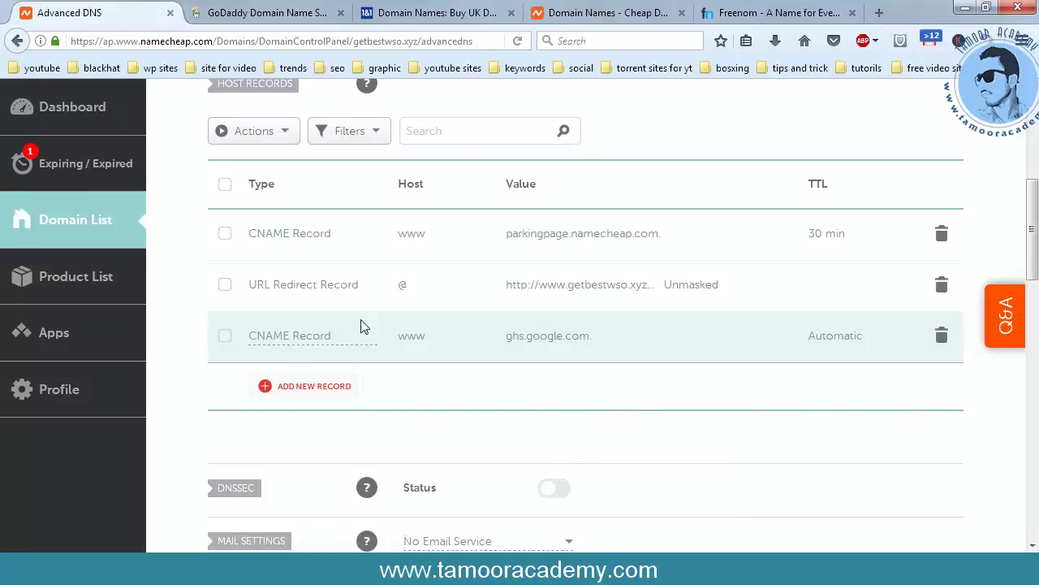
Add another CNAME record in Namecheap and fill its host with the second CNAME's name copied from Blogger
{"action": "left_click", "coordinate": [320, 398]}
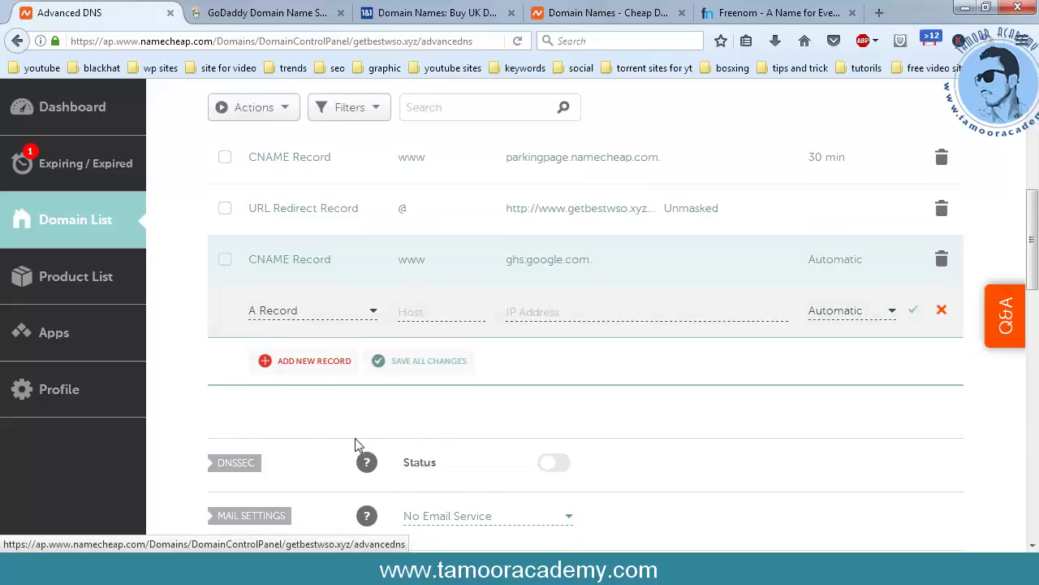
{"action": "left_click", "coordinate": [317, 310]}
{"action": "left_click", "coordinate": [302, 438]}
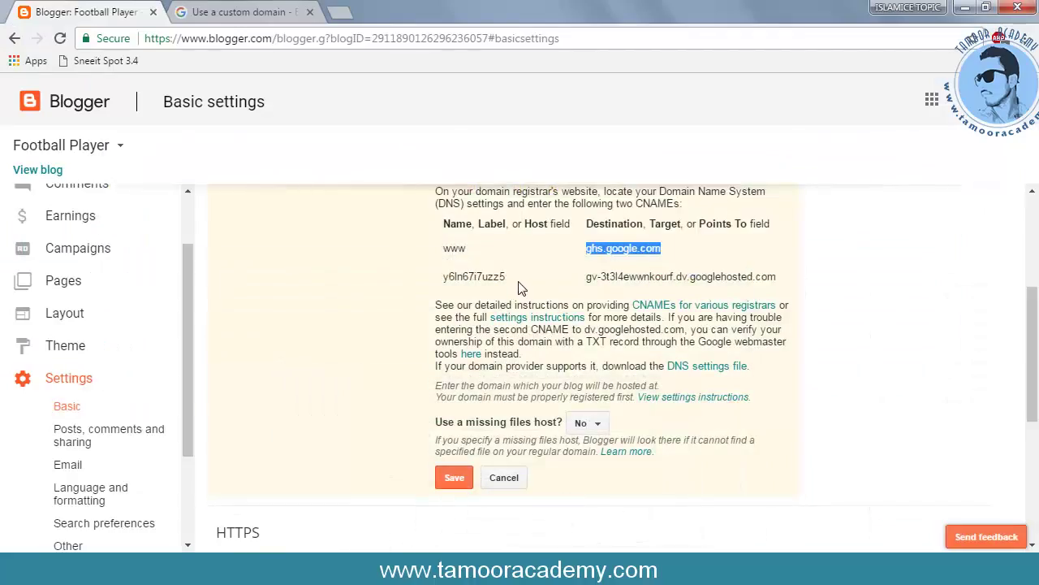
{"action": "left_click_drag", "start_coordinate": [510, 279], "coordinate": [448, 280]}
{"action": "right_click", "coordinate": [448, 281]}
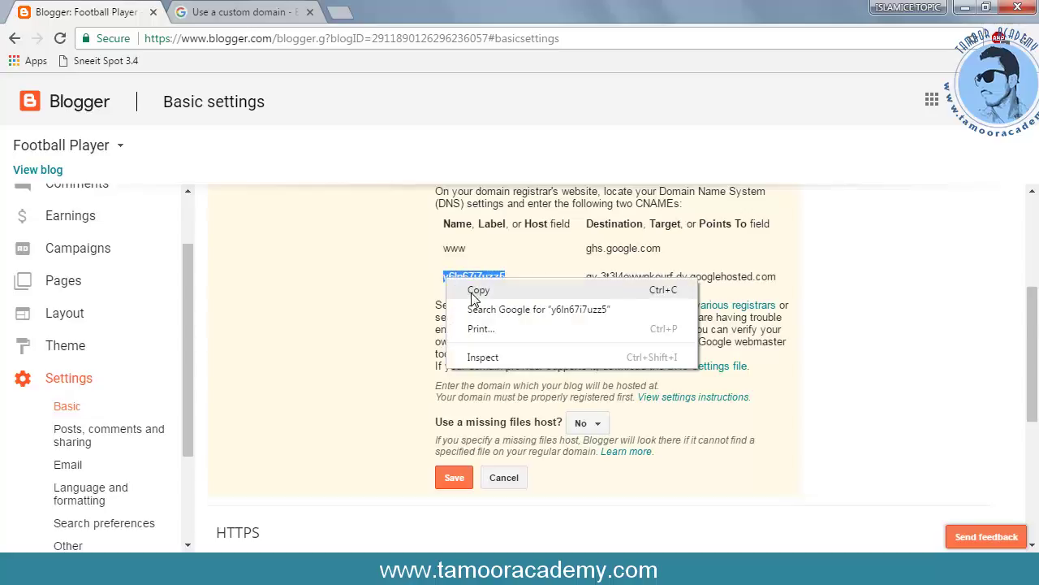
{"action": "left_click", "coordinate": [477, 291]}
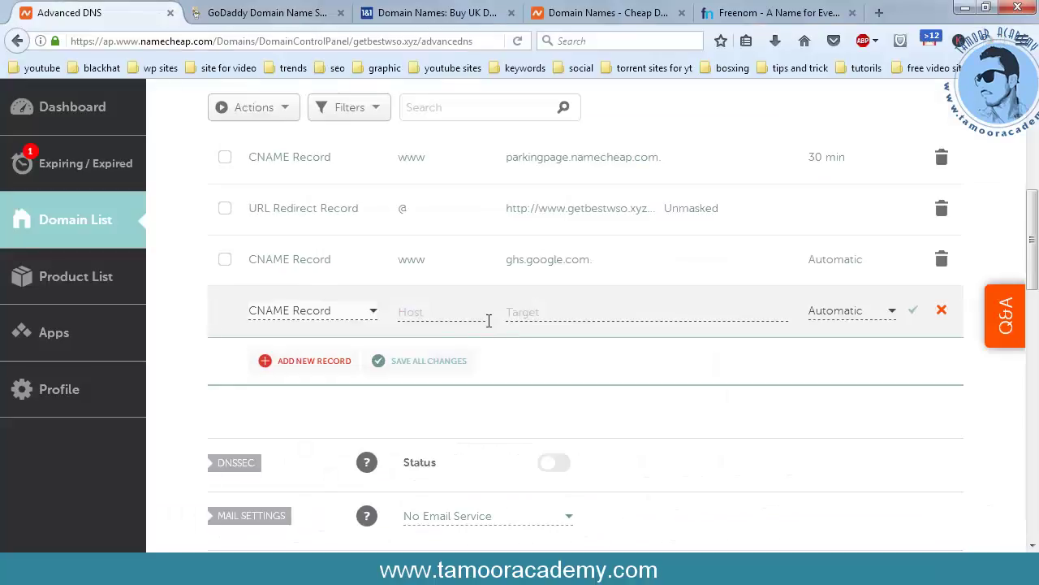
{"action": "left_click", "coordinate": [431, 321]}
{"action": "right_click", "coordinate": [431, 321]}
{"action": "left_click", "coordinate": [468, 388]}
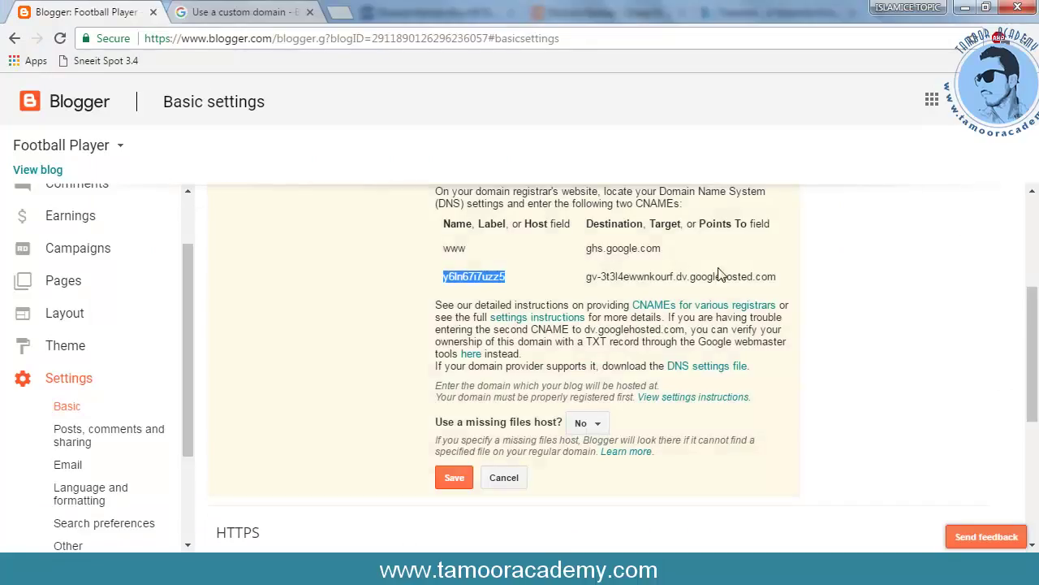
Copy the second CNAME's googlehosted.com destination from Blogger into the new record's target in Namecheap and save the record
{"action": "left_click_drag", "start_coordinate": [778, 279], "coordinate": [597, 291]}
{"action": "right_click", "coordinate": [587, 277]}
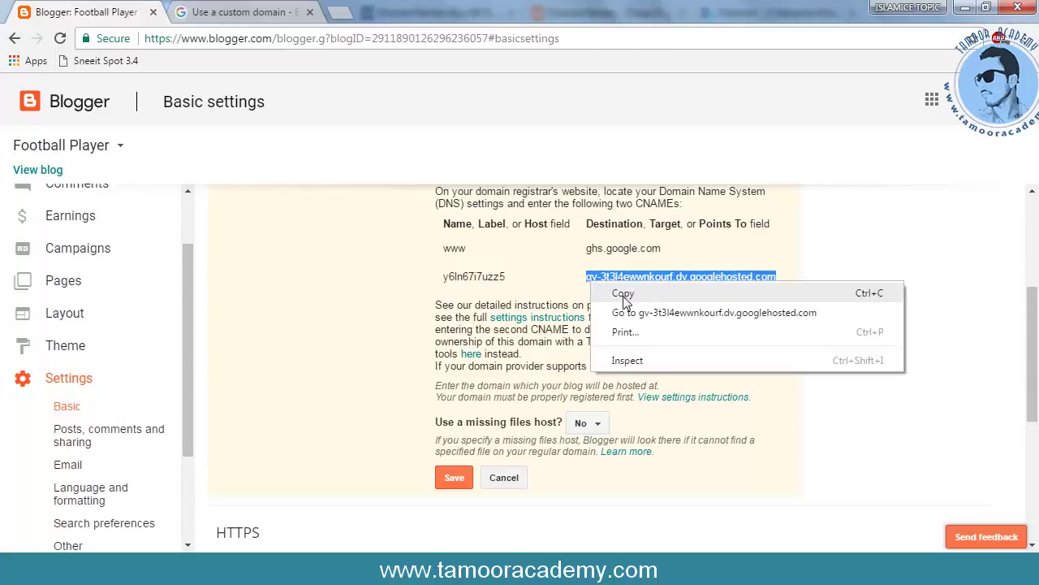
{"action": "left_click", "coordinate": [621, 292]}
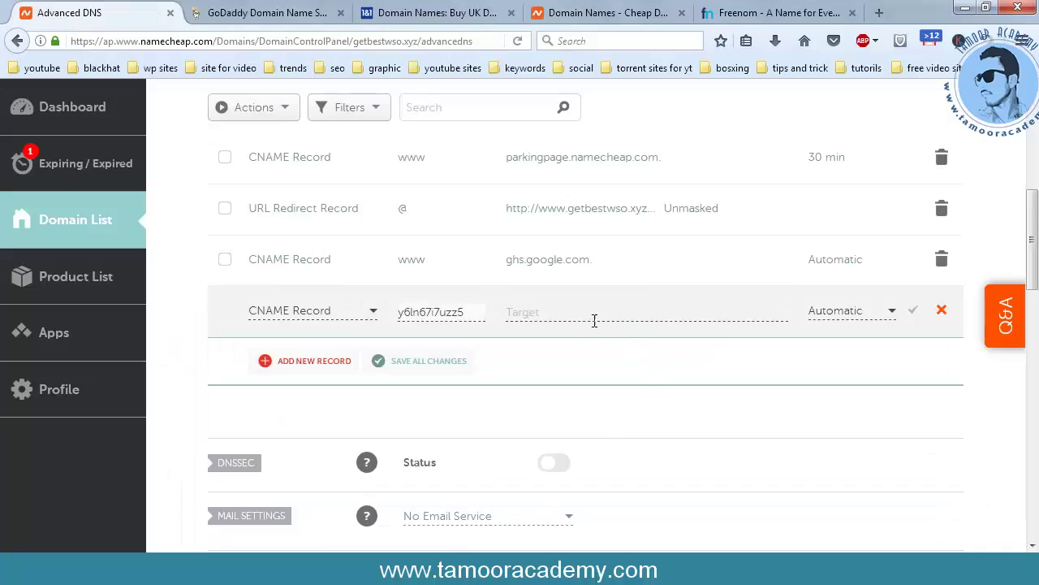
{"action": "right_click", "coordinate": [591, 316]}
{"action": "left_click", "coordinate": [631, 384]}
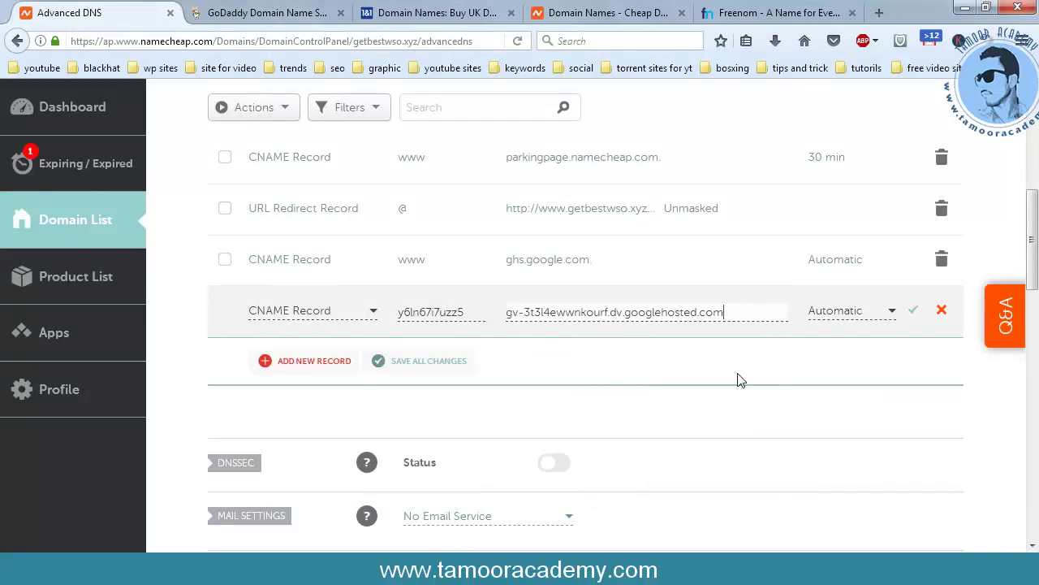
{"action": "left_click", "coordinate": [914, 311]}
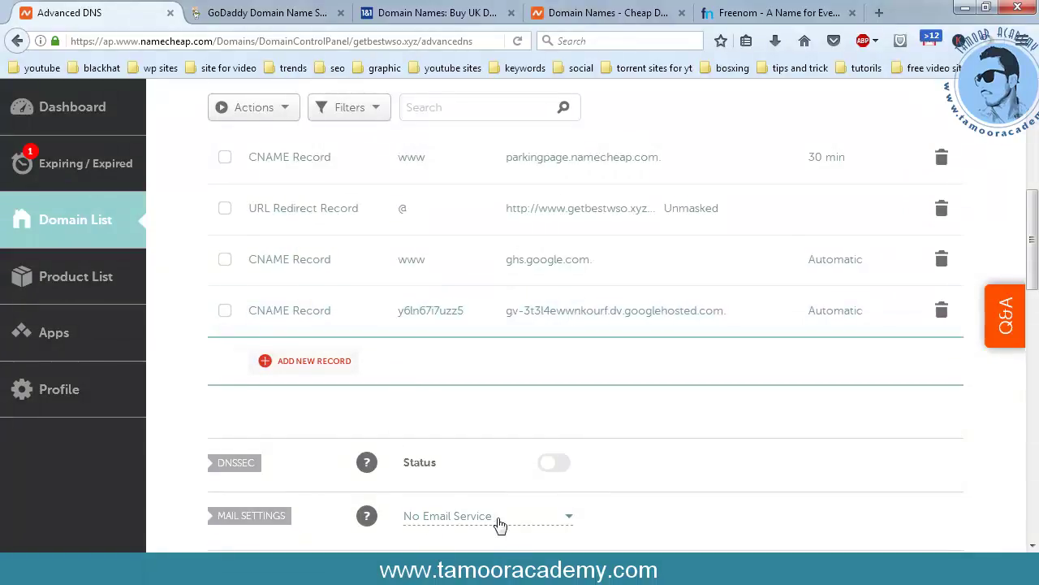
Examine the optional A-record instructions, the Google IP addresses and the activation-time notes on Google's custom domain help page
{"action": "key", "text": "alt+Tab"}
{"action": "left_click", "coordinate": [210, 9]}
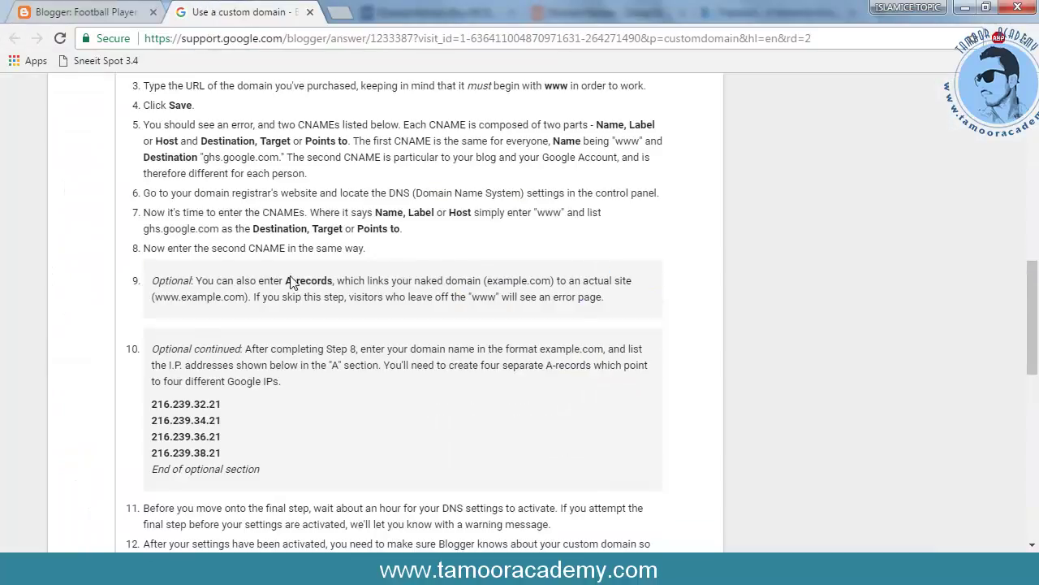
{"action": "left_click_drag", "start_coordinate": [152, 323], "coordinate": [241, 374]}
{"action": "left_click", "coordinate": [243, 371]}
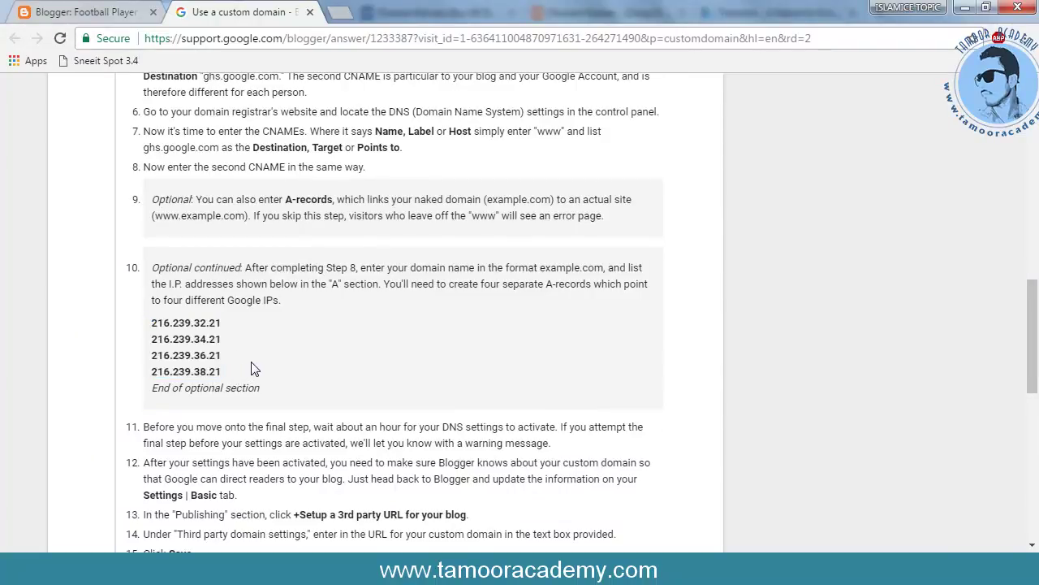
{"action": "scroll", "coordinate": [253, 370], "scroll_direction": "down", "scroll_amount": 4}
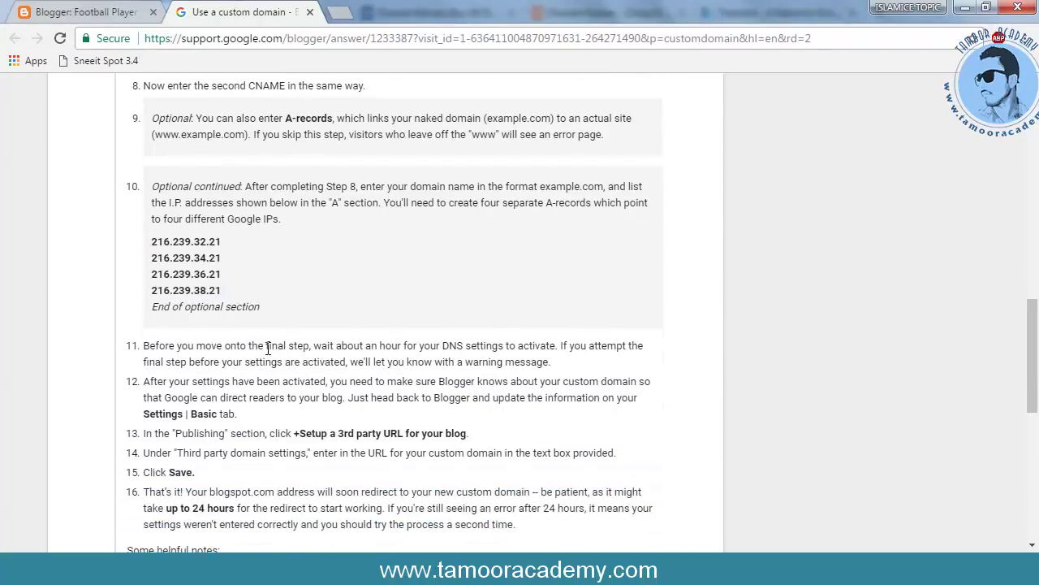
{"action": "left_click_drag", "start_coordinate": [140, 334], "coordinate": [566, 341]}
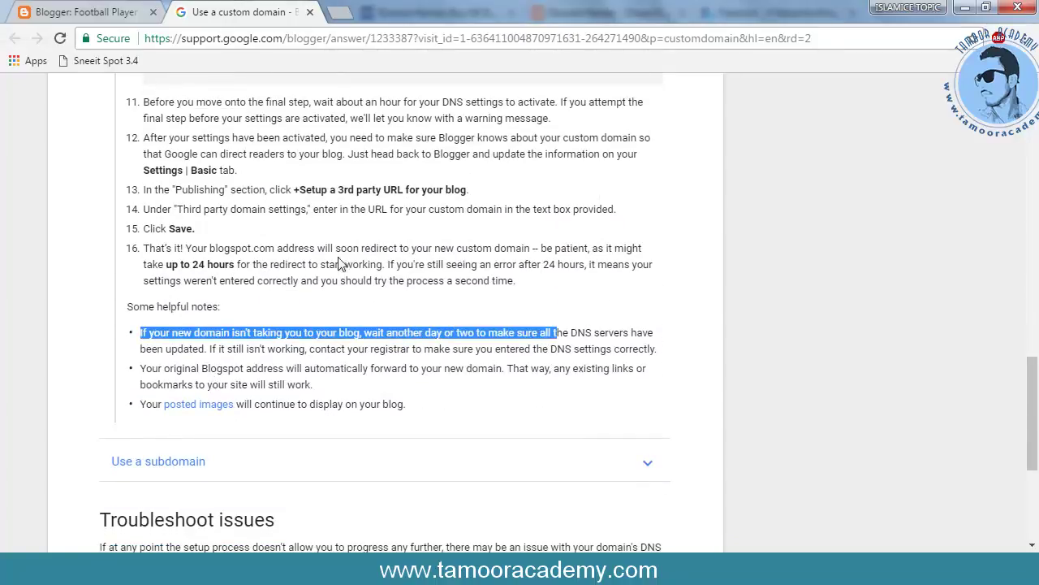
{"action": "left_click_drag", "start_coordinate": [248, 270], "coordinate": [440, 282]}
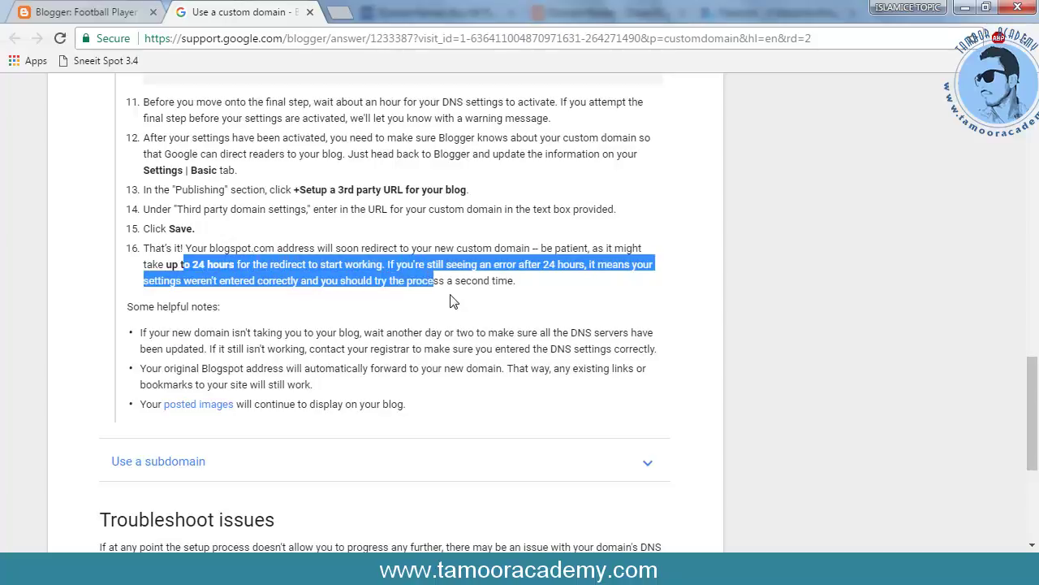
{"action": "left_click", "coordinate": [387, 317]}
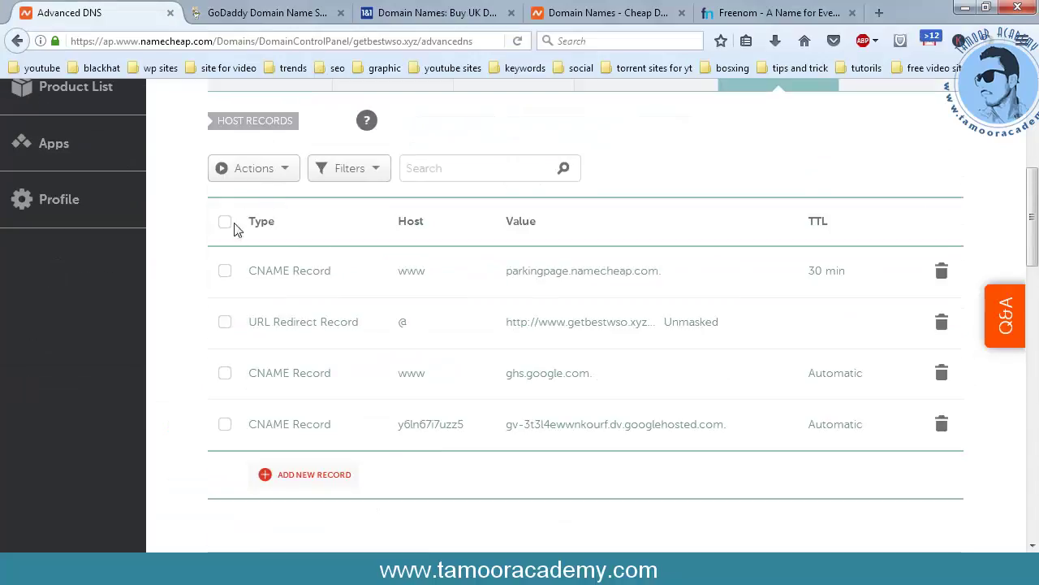
Remove the parkingpage.namecheap.com CNAME record and the URL Redirect Record from the domain's host records in Namecheap
{"action": "left_click", "coordinate": [225, 270]}
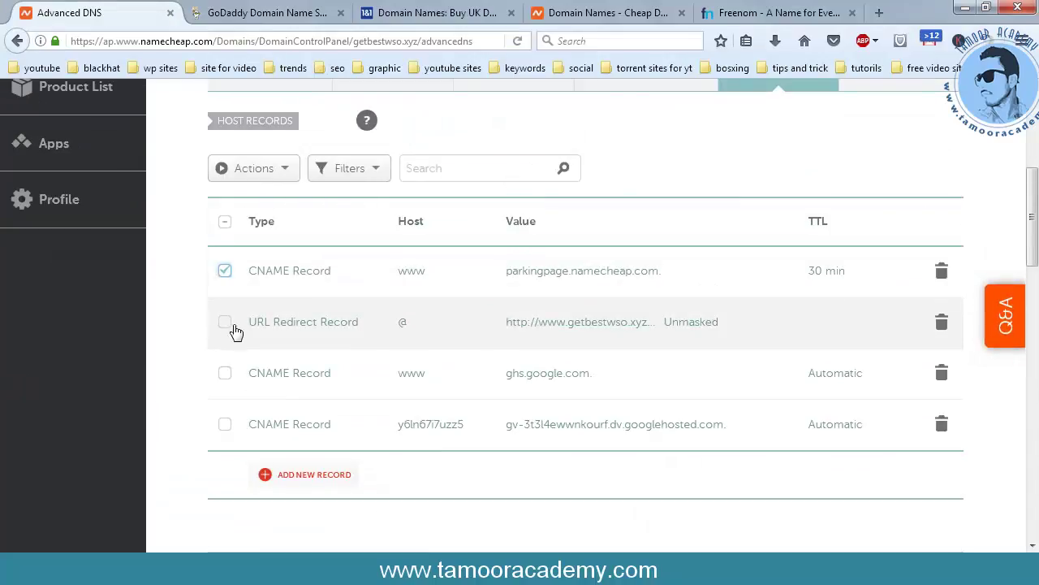
{"action": "left_click", "coordinate": [231, 325]}
{"action": "left_click", "coordinate": [283, 169]}
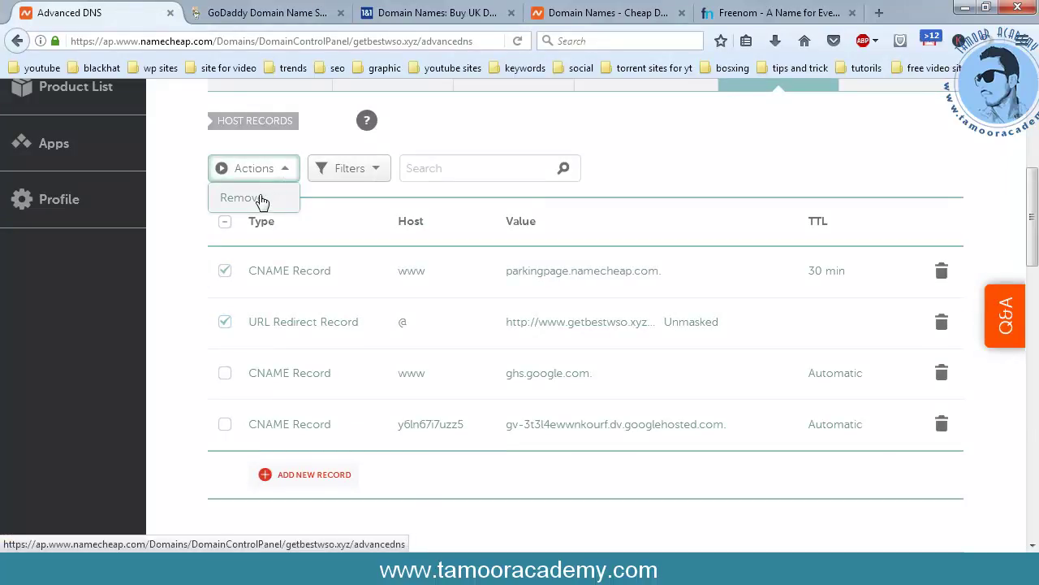
{"action": "left_click", "coordinate": [267, 199]}
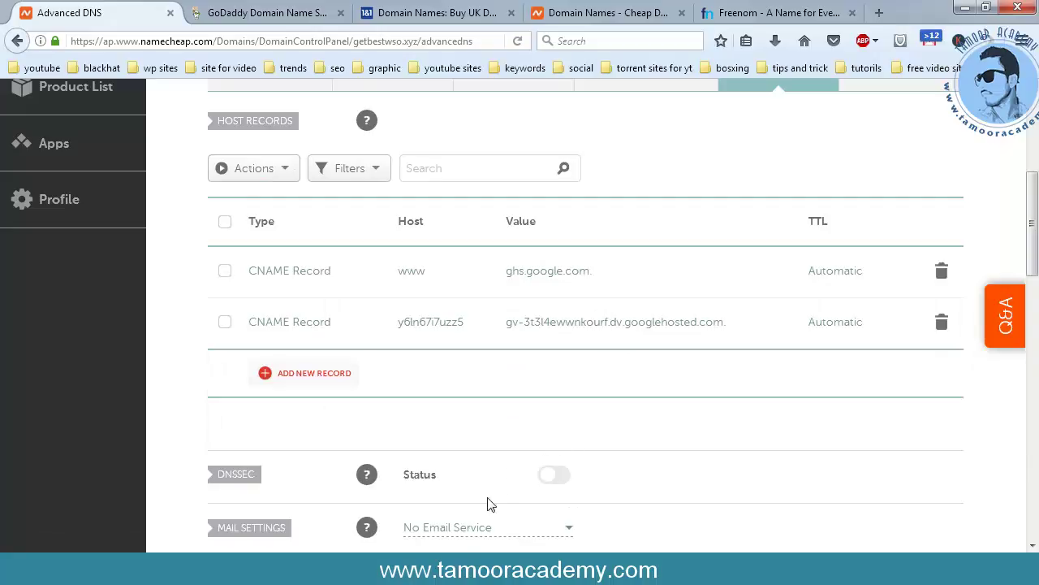
{"action": "key", "text": "alt+Tab"}
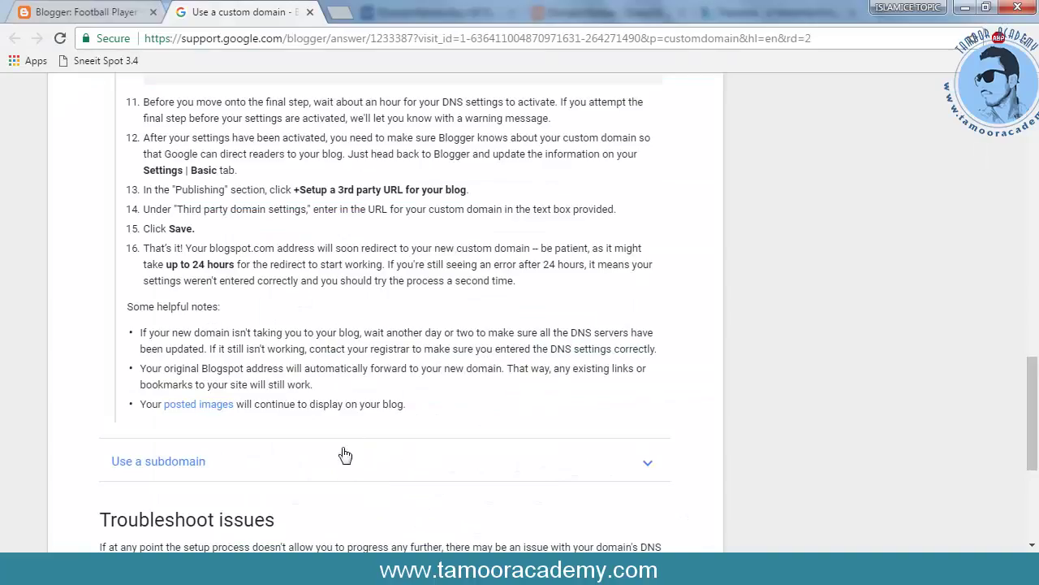
{"action": "left_click", "coordinate": [122, 11]}
{"action": "left_click", "coordinate": [454, 478]}
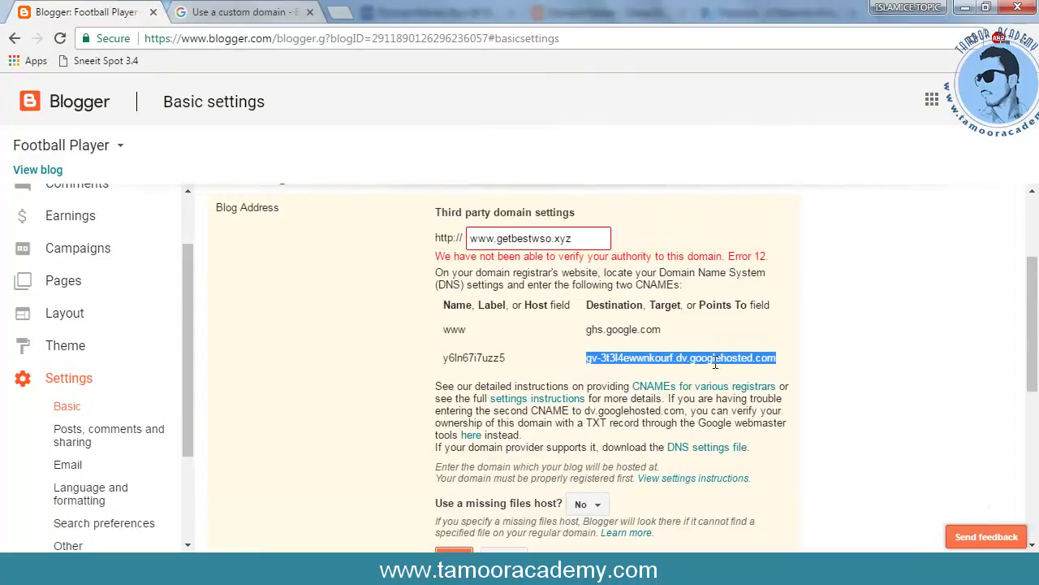
{"action": "left_click", "coordinate": [600, 244]}
{"action": "left_click", "coordinate": [383, 375]}
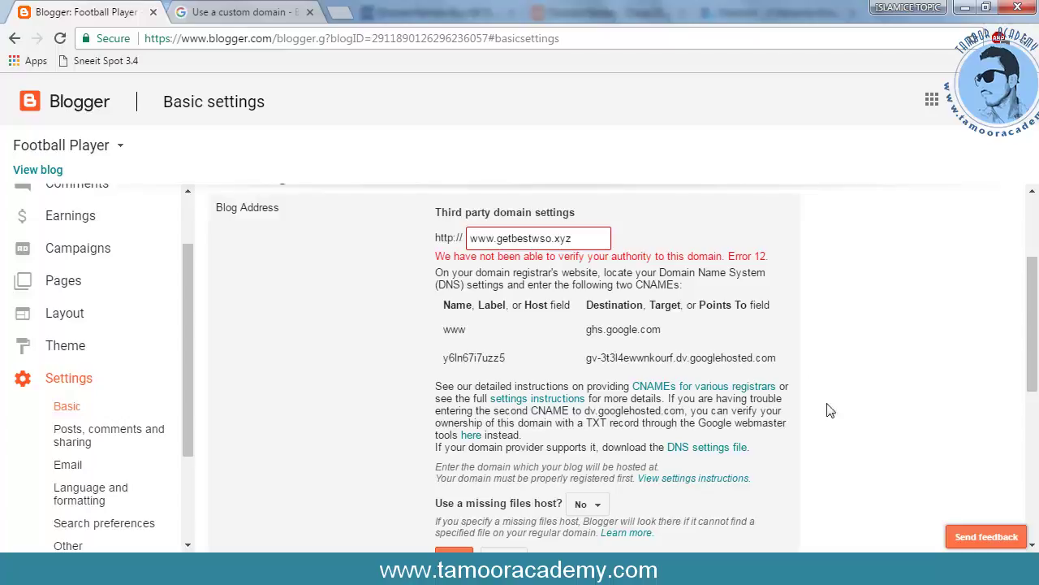
{"action": "scroll", "coordinate": [852, 384], "scroll_direction": "down", "scroll_amount": 2}
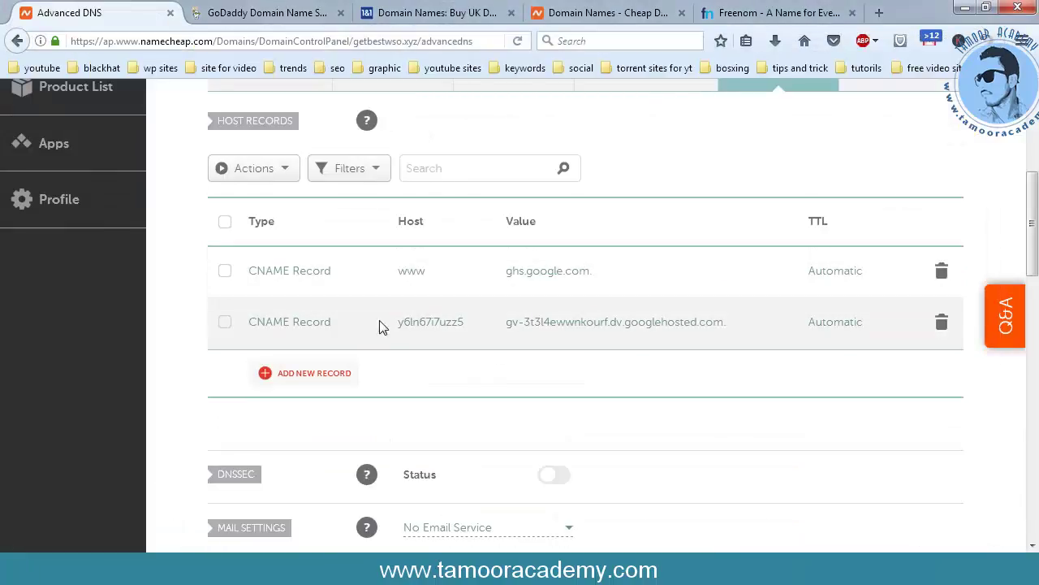
Add a new A Record in Namecheap and copy Google's first IP address, 216.239.32.21, from the help page for it
{"action": "left_click", "coordinate": [304, 381]}
{"action": "left_click", "coordinate": [333, 336]}
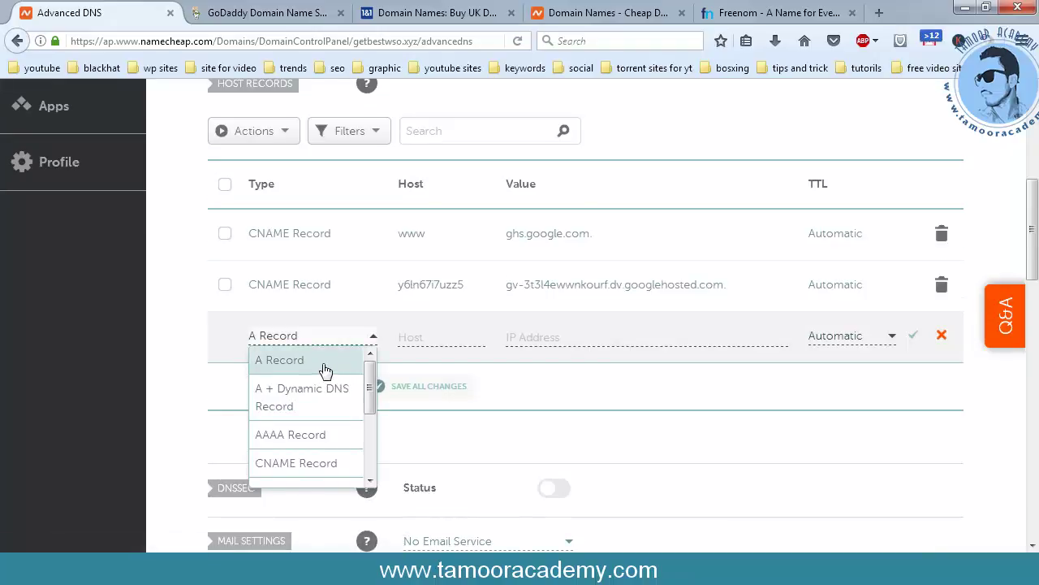
{"action": "left_click", "coordinate": [313, 369]}
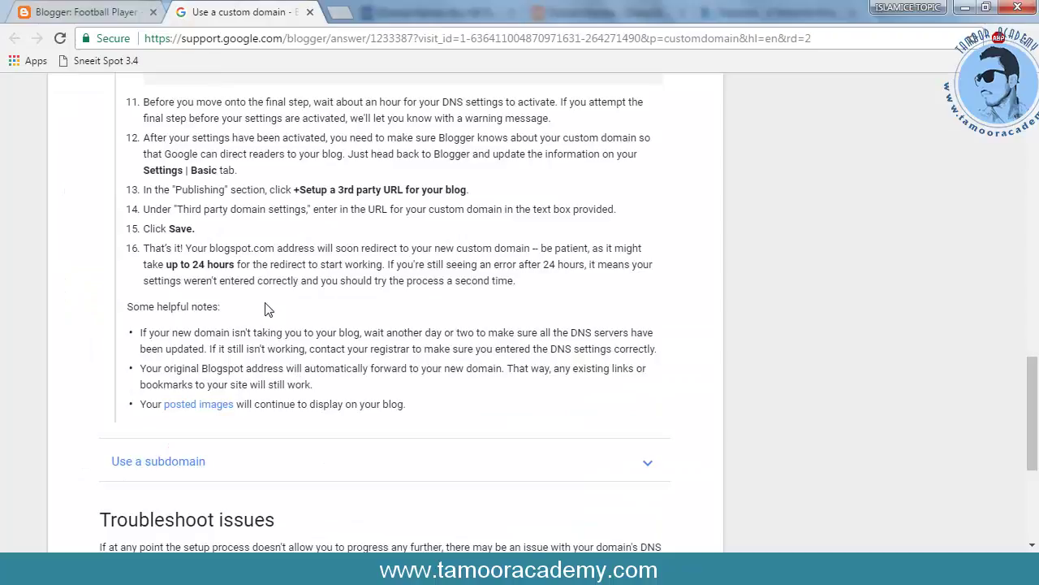
{"action": "scroll", "coordinate": [269, 309], "scroll_direction": "up", "scroll_amount": 4}
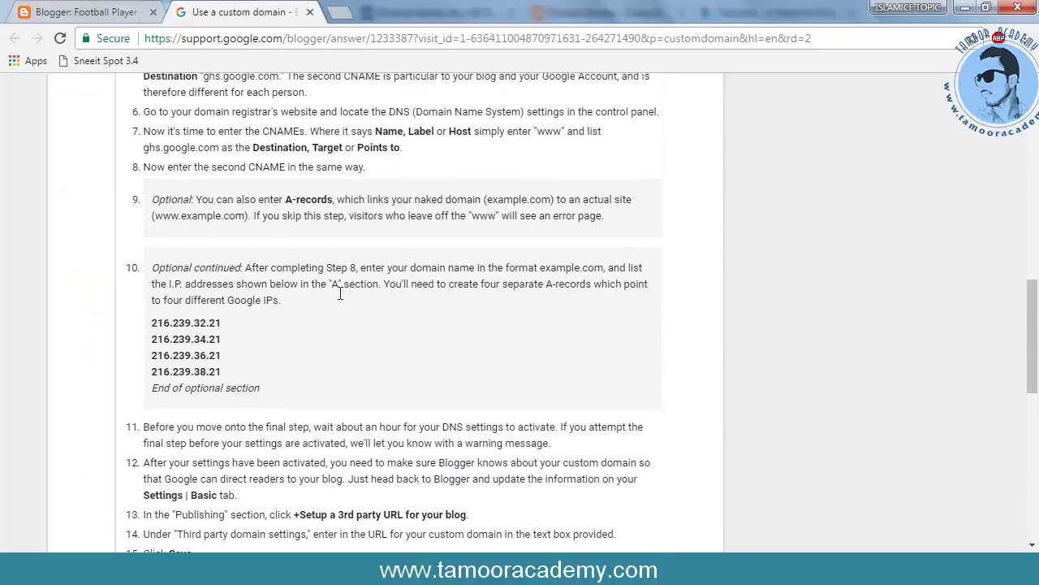
{"action": "left_click_drag", "start_coordinate": [332, 289], "coordinate": [355, 296]}
{"action": "left_click_drag", "start_coordinate": [148, 326], "coordinate": [232, 331]}
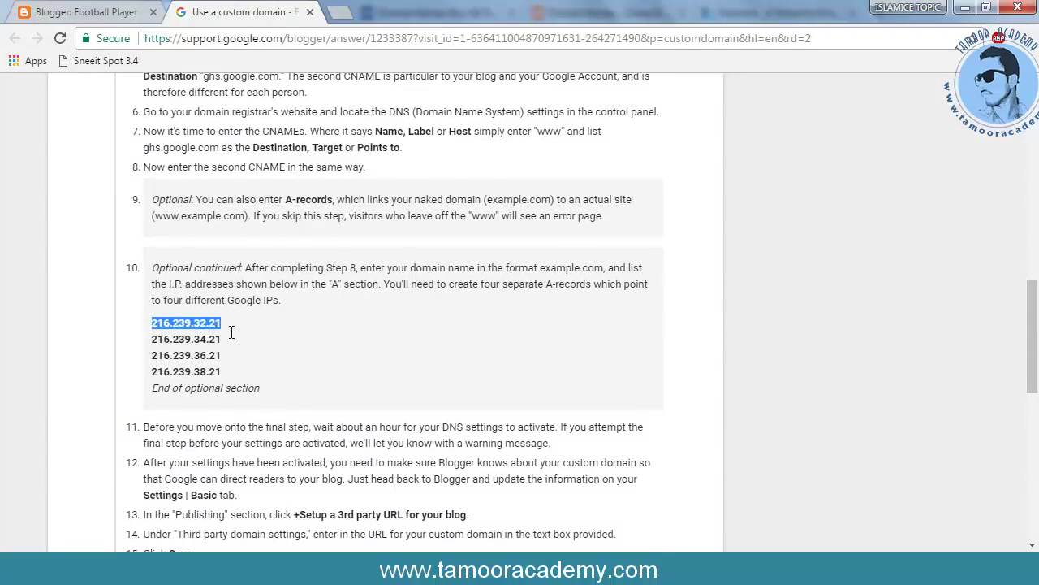
{"action": "right_click", "coordinate": [206, 324]}
{"action": "left_click", "coordinate": [251, 345]}
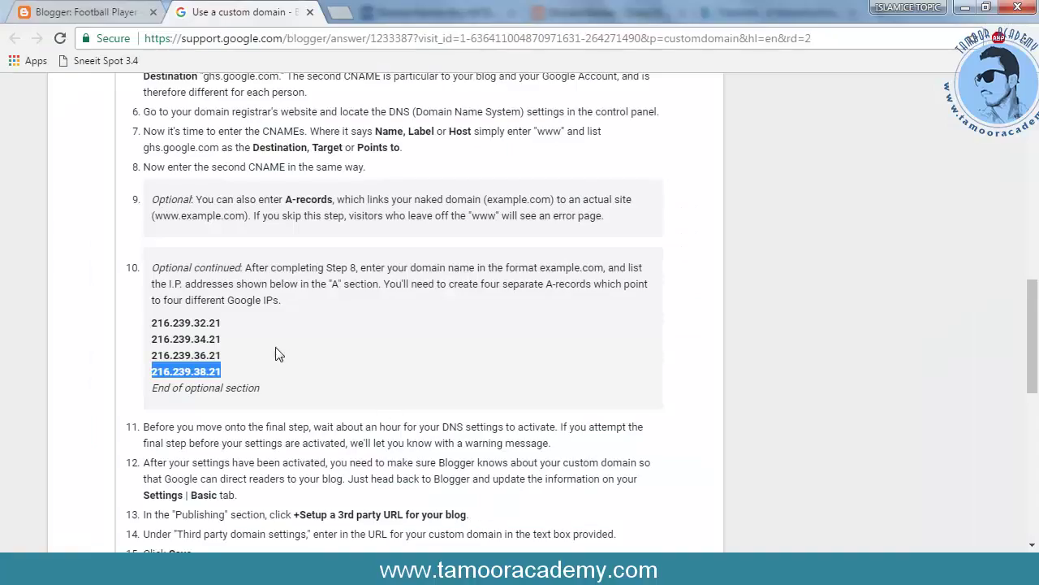
{"action": "key", "text": "ctrl+shift+Tab"}
{"action": "scroll", "coordinate": [543, 396], "scroll_direction": "down", "scroll_amount": 1}
{"action": "scroll", "coordinate": [543, 397], "scroll_direction": "down", "scroll_amount": 2}
{"action": "left_click", "coordinate": [465, 397]}
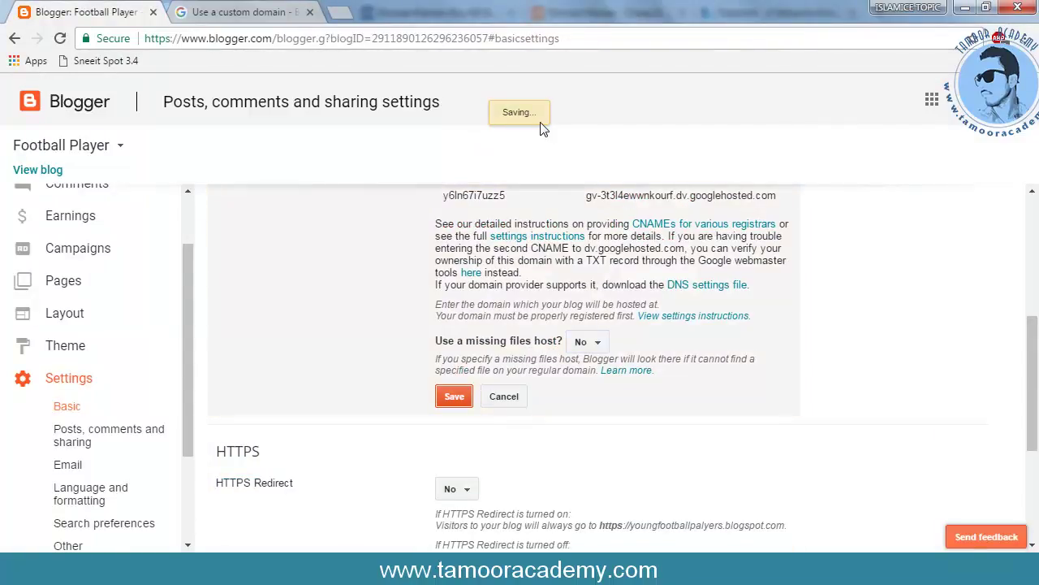
Review the HTTPS Redirect section and the Blog Address entries in the blog's basic settings
{"action": "scroll", "coordinate": [511, 164], "scroll_direction": "down", "scroll_amount": 4}
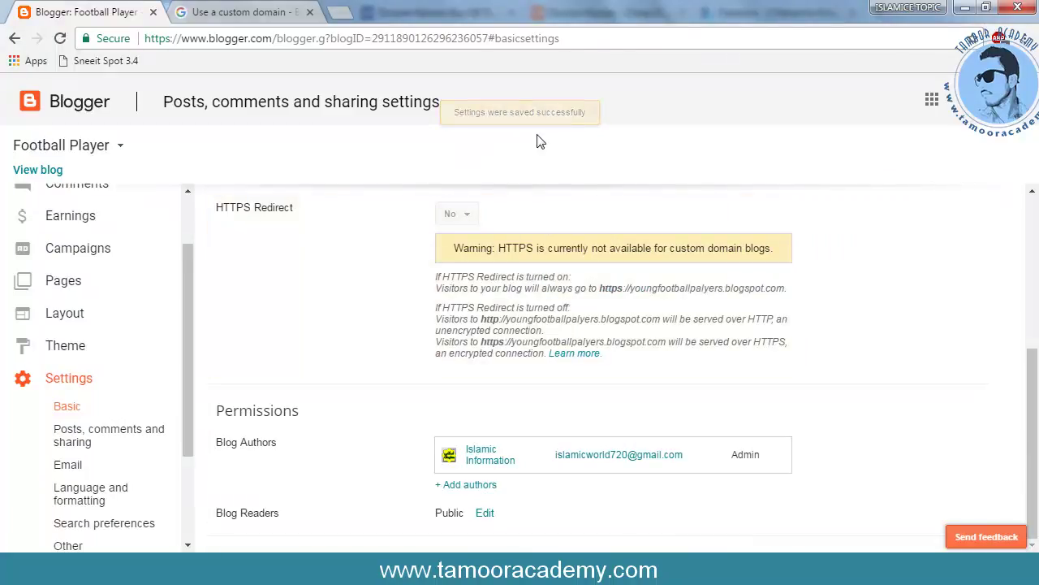
{"action": "scroll", "coordinate": [568, 317], "scroll_direction": "up", "scroll_amount": 1}
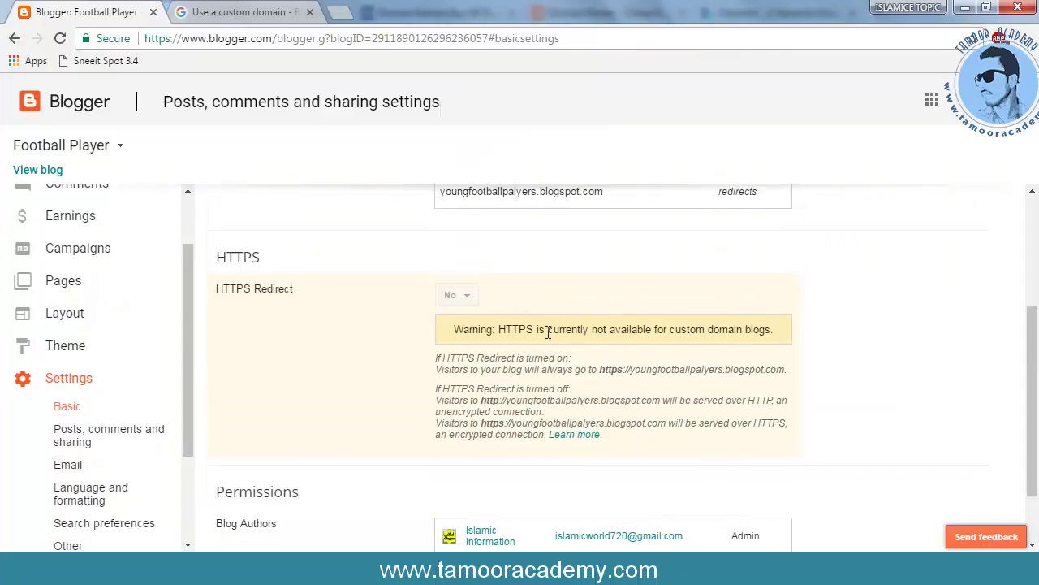
{"action": "scroll", "coordinate": [561, 290], "scroll_direction": "up", "scroll_amount": 1}
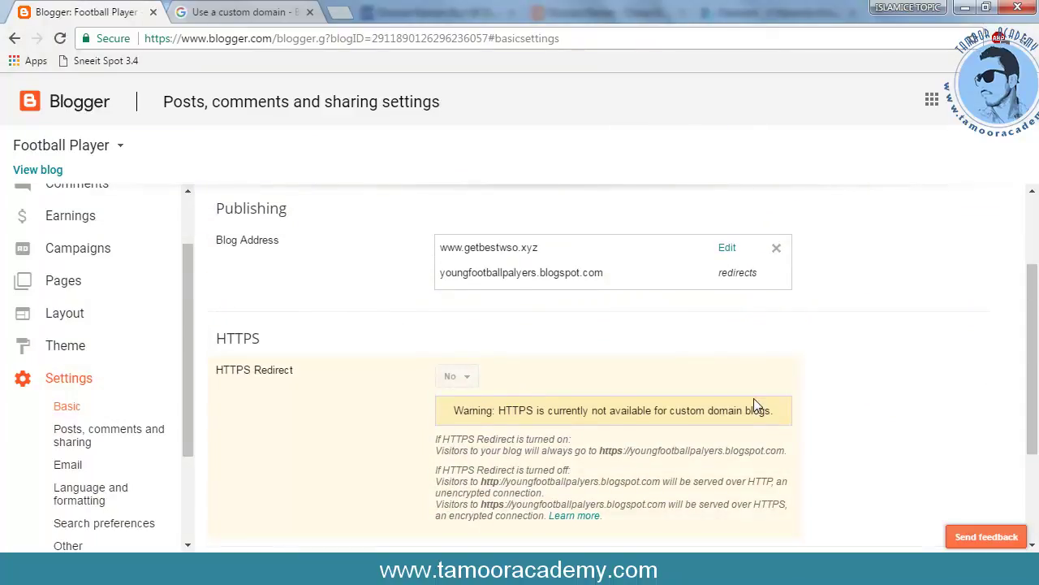
{"action": "scroll", "coordinate": [753, 398], "scroll_direction": "up", "scroll_amount": 1}
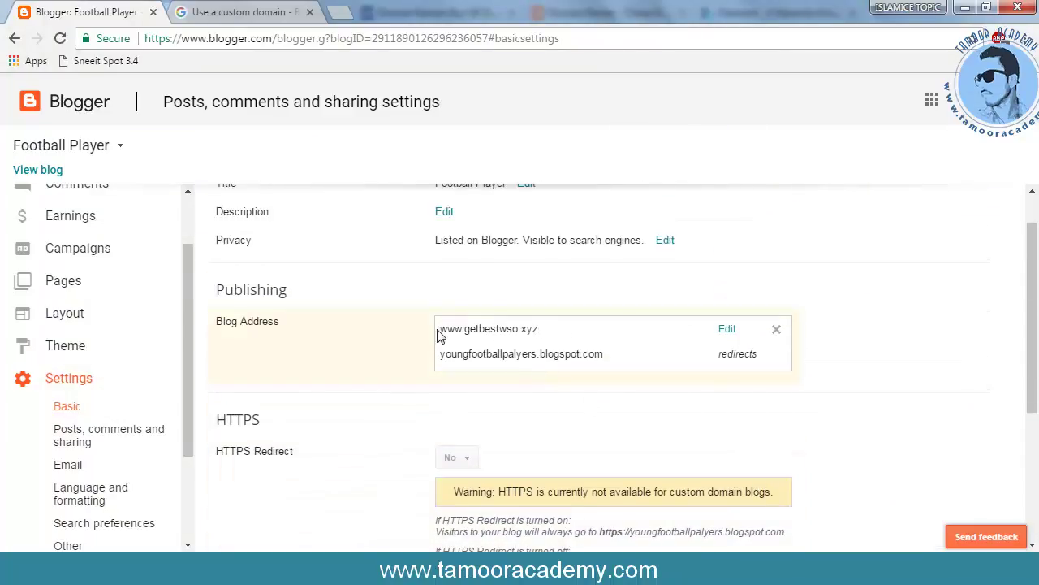
{"action": "left_click_drag", "start_coordinate": [441, 333], "coordinate": [554, 338]}
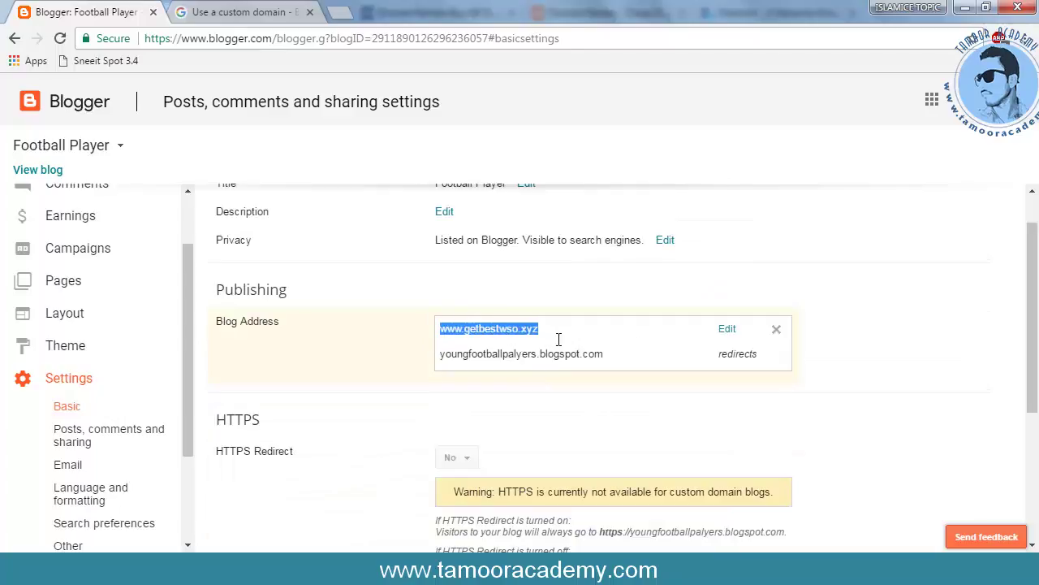
{"action": "left_click", "coordinate": [497, 304]}
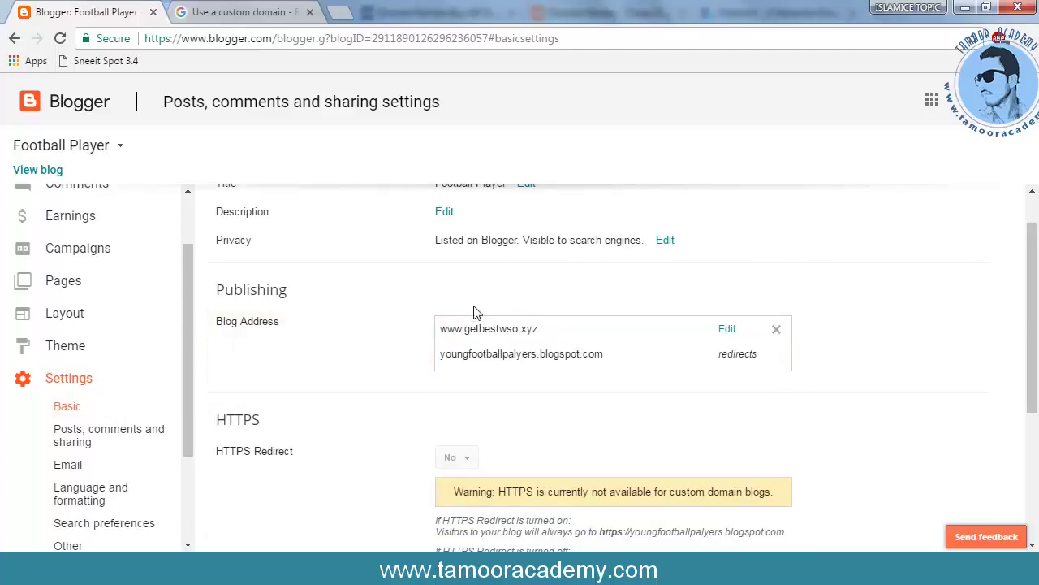
Open the blog in a new tab and check its web address and page content on the custom domain
{"action": "right_click", "coordinate": [40, 168]}
{"action": "left_click", "coordinate": [104, 177]}
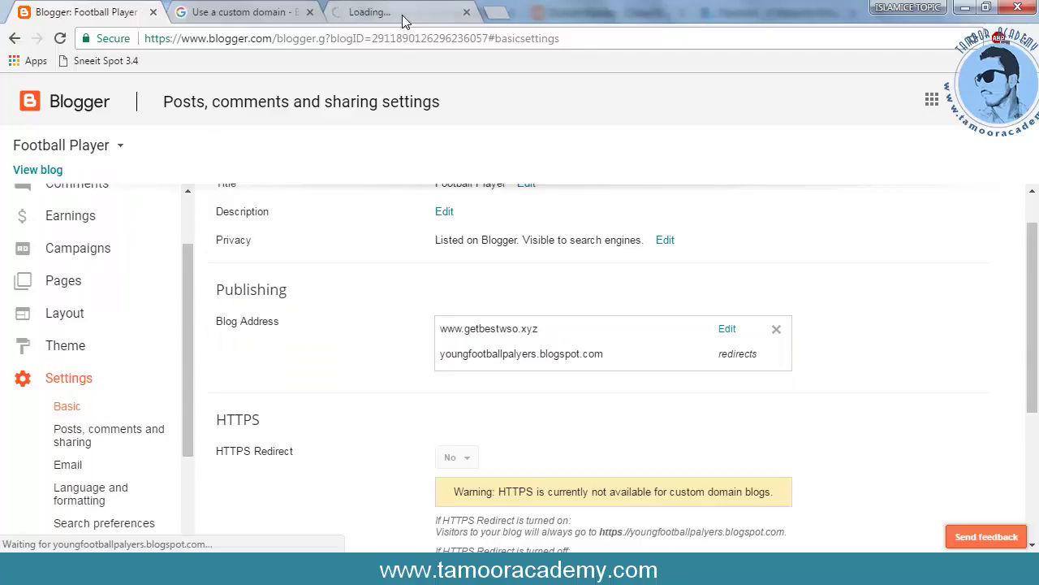
{"action": "left_click", "coordinate": [402, 14]}
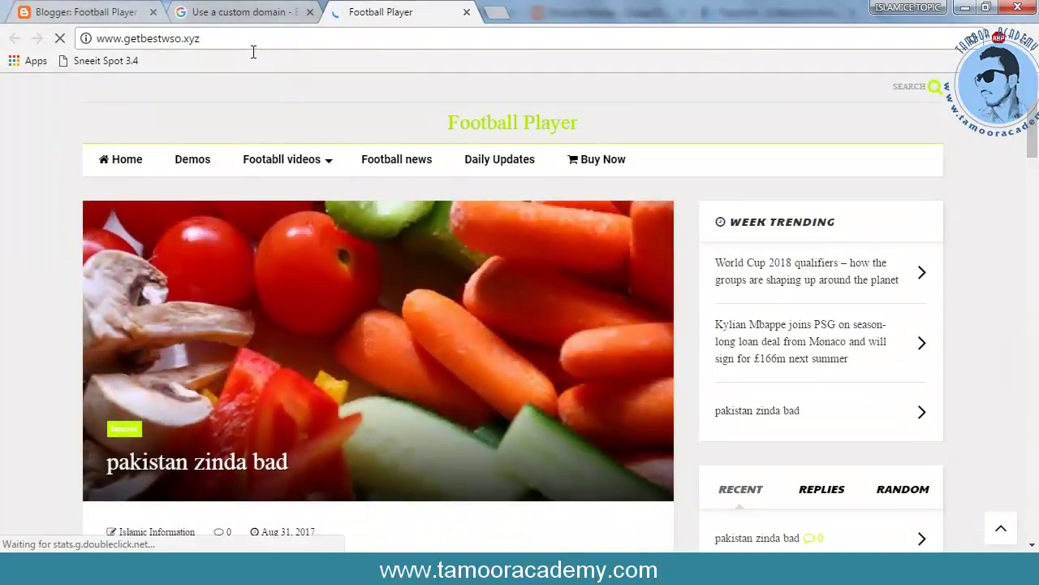
{"action": "left_click", "coordinate": [254, 46]}
{"action": "left_click", "coordinate": [252, 51]}
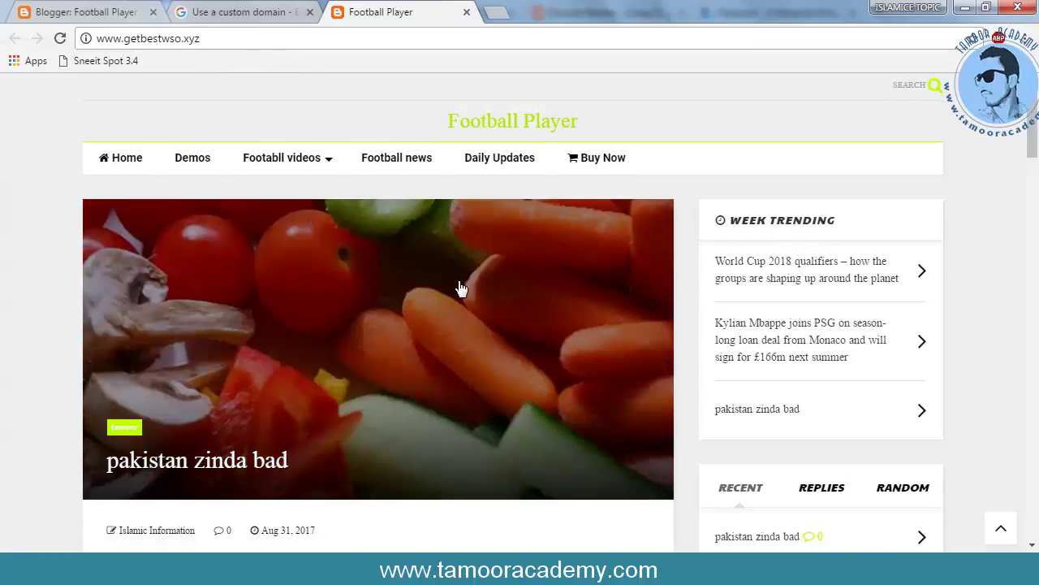
{"action": "scroll", "coordinate": [459, 291], "scroll_direction": "down", "scroll_amount": 10}
{"action": "scroll", "coordinate": [463, 296], "scroll_direction": "down", "scroll_amount": 5}
{"action": "scroll", "coordinate": [459, 295], "scroll_direction": "up", "scroll_amount": 11}
Return to Blogger and choose Yes for enabling the meta tag search description in the blog's search preferences
{"action": "left_click", "coordinate": [124, 14]}
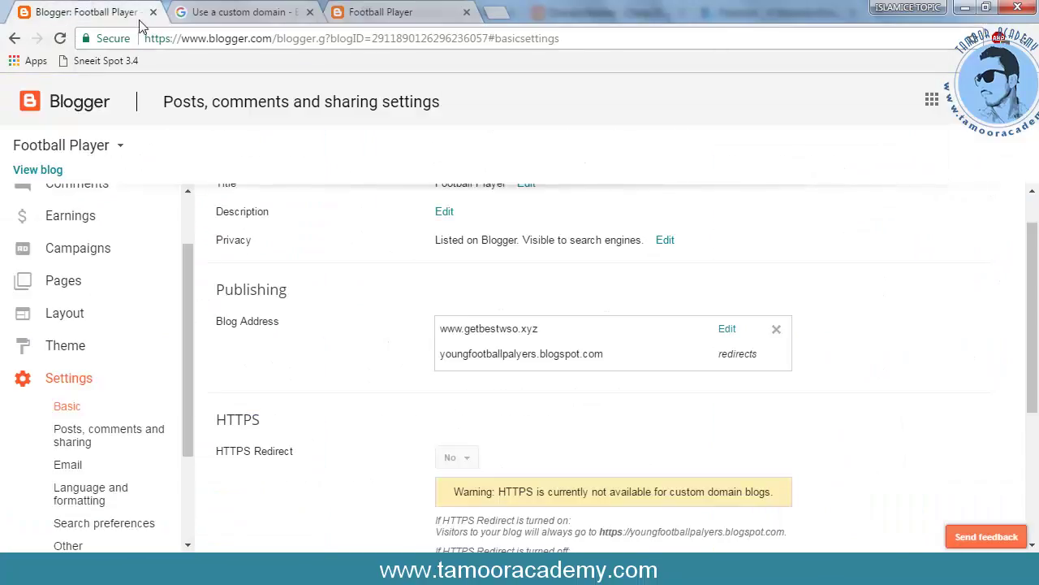
{"action": "scroll", "coordinate": [186, 259], "scroll_direction": "down", "scroll_amount": 2}
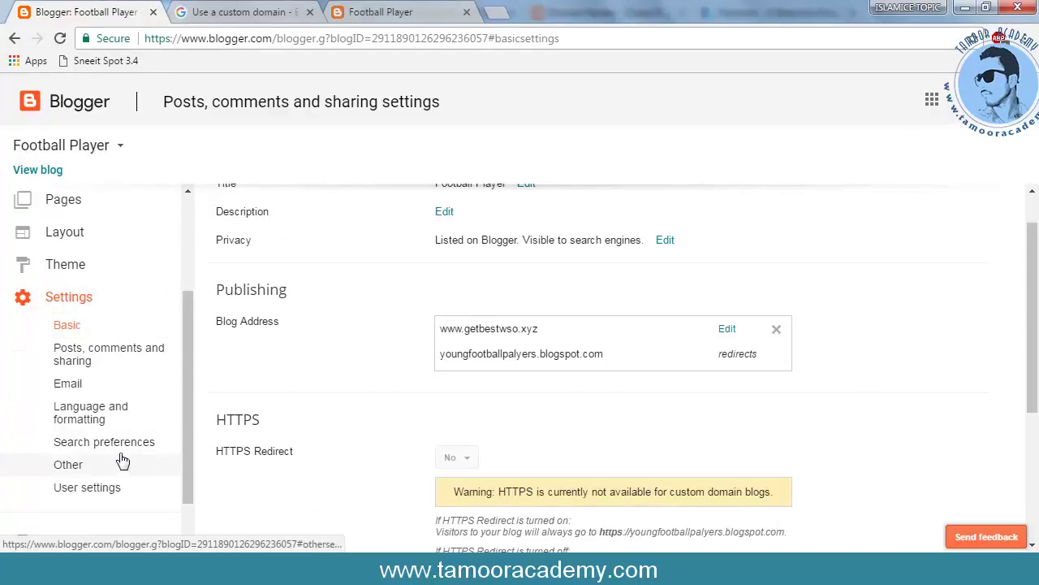
{"action": "left_click", "coordinate": [95, 447]}
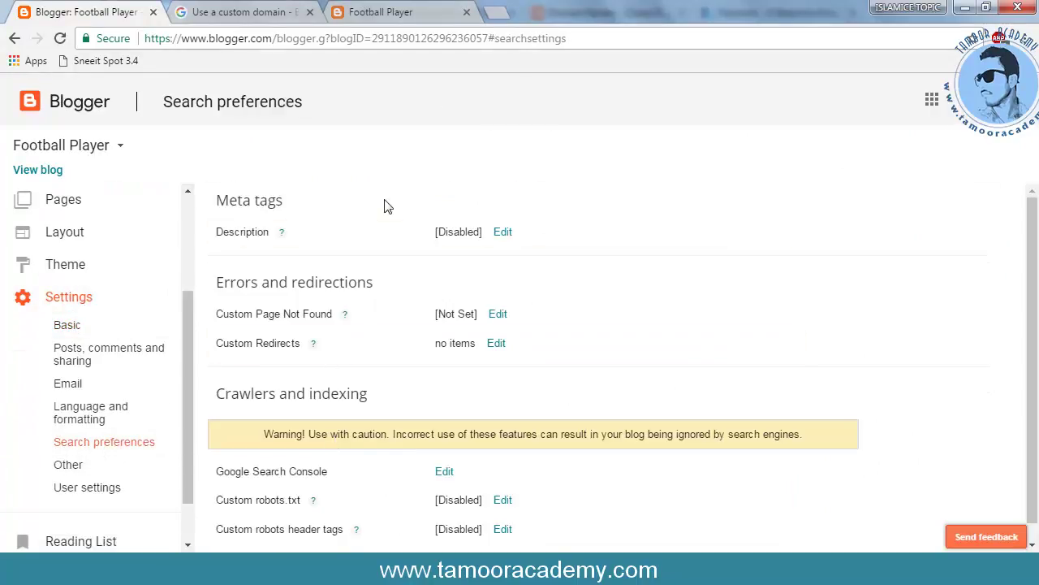
{"action": "left_click", "coordinate": [502, 232]}
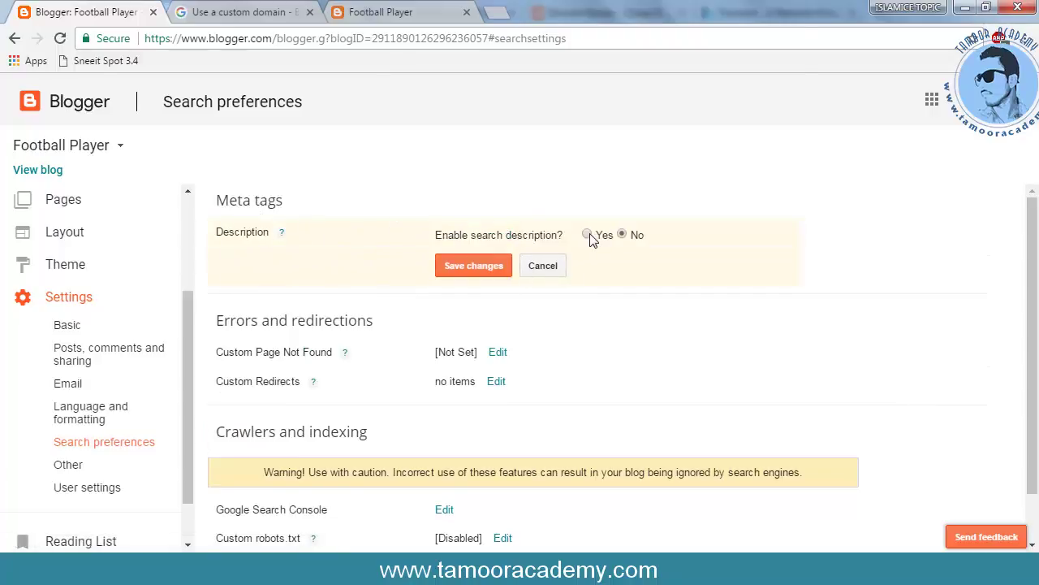
{"action": "left_click", "coordinate": [589, 237]}
{"action": "left_click", "coordinate": [542, 291]}
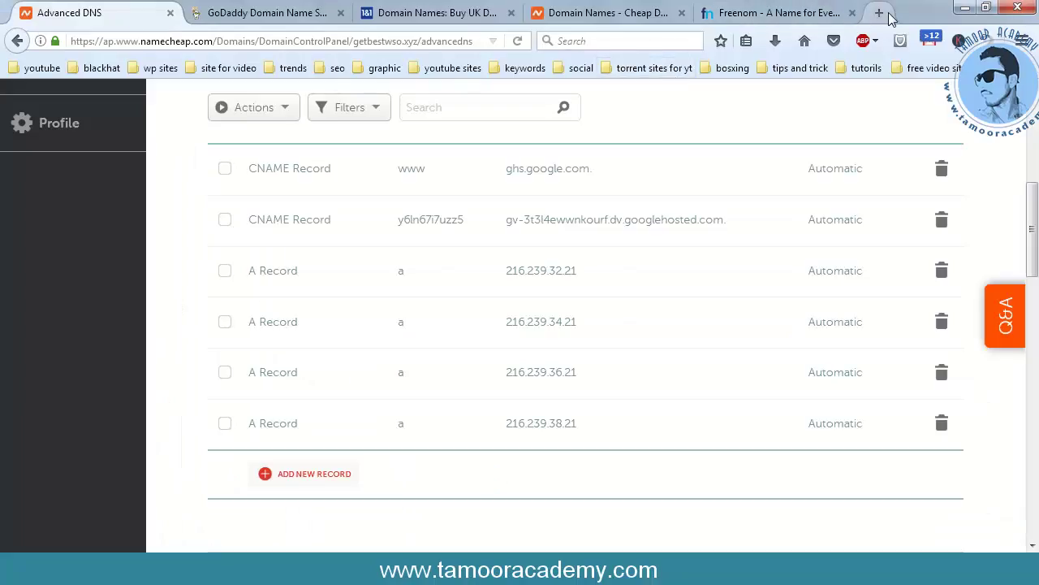
Switch to Firefox, open Google in a new tab and search for tamooracademy
{"action": "left_click", "coordinate": [892, 14]}
{"action": "type", "text": "t"}
{"action": "key", "text": "BackSpace"}
{"action": "key", "text": "BackSpace"}
{"action": "type", "text": "g"}
{"action": "key", "text": "Return"}
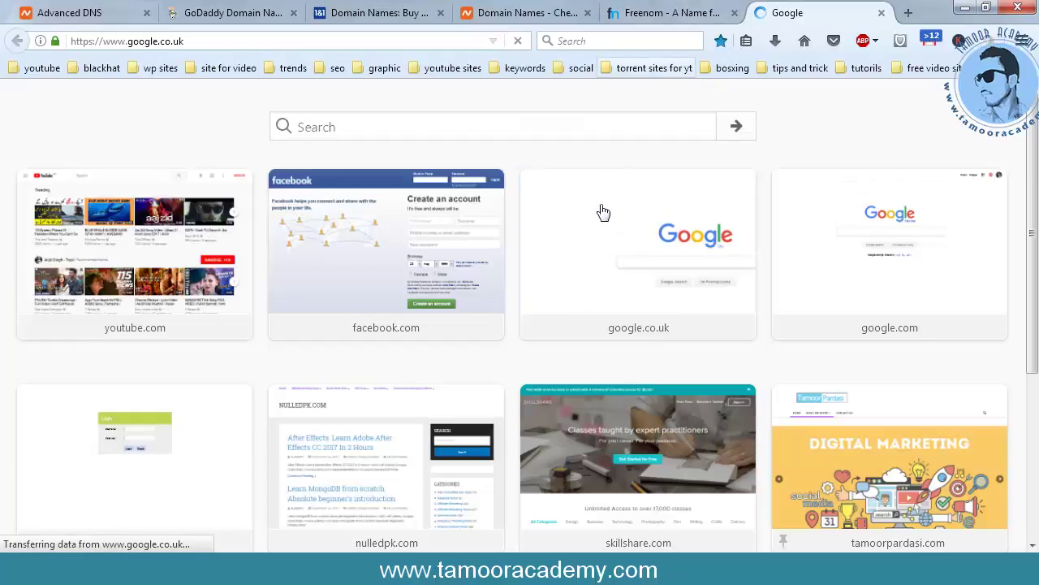
{"action": "type", "text": "tamooracademy"}
{"action": "key", "text": "Return"}
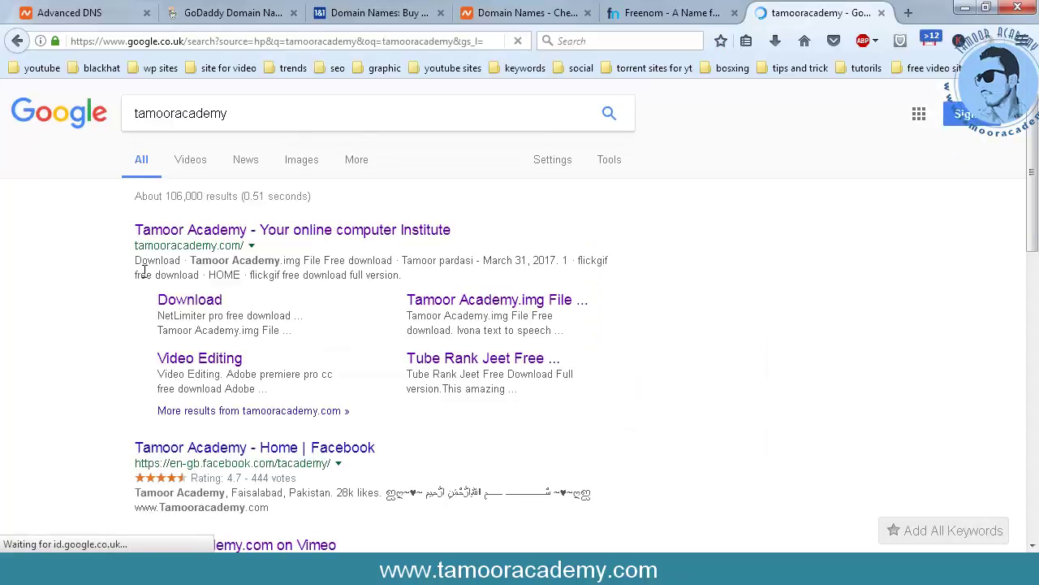
Examine the description text under the tamooracademy search results, including the main site and Vimeo entries
{"action": "left_click_drag", "start_coordinate": [135, 264], "coordinate": [390, 282]}
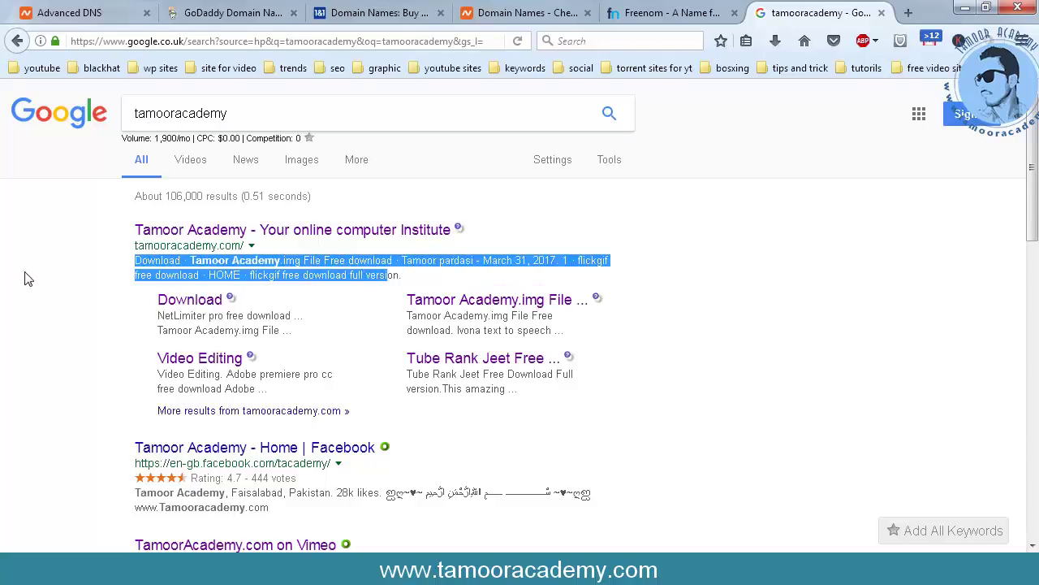
{"action": "left_click", "coordinate": [54, 296]}
{"action": "scroll", "coordinate": [455, 318], "scroll_direction": "down", "scroll_amount": 3}
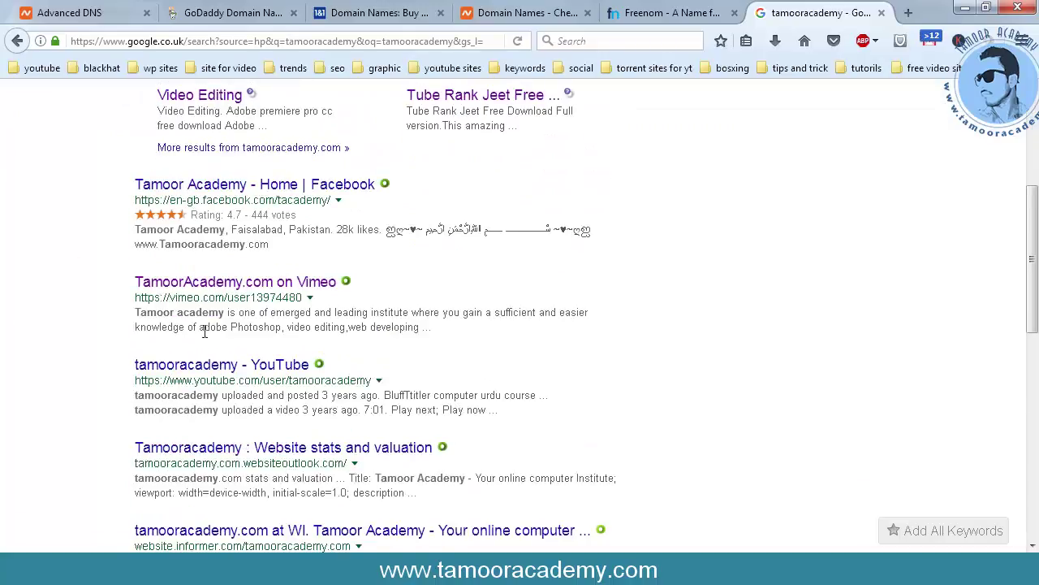
{"action": "left_click_drag", "start_coordinate": [136, 314], "coordinate": [362, 327]}
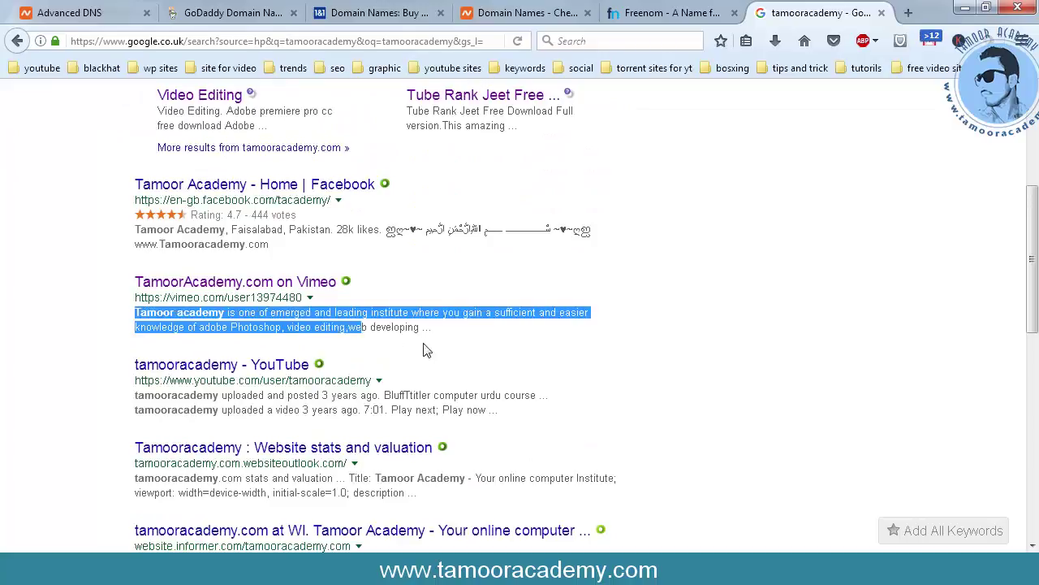
{"action": "left_click", "coordinate": [427, 371]}
{"action": "scroll", "coordinate": [384, 393], "scroll_direction": "down", "scroll_amount": 1}
{"action": "scroll", "coordinate": [384, 392], "scroll_direction": "down", "scroll_amount": 1}
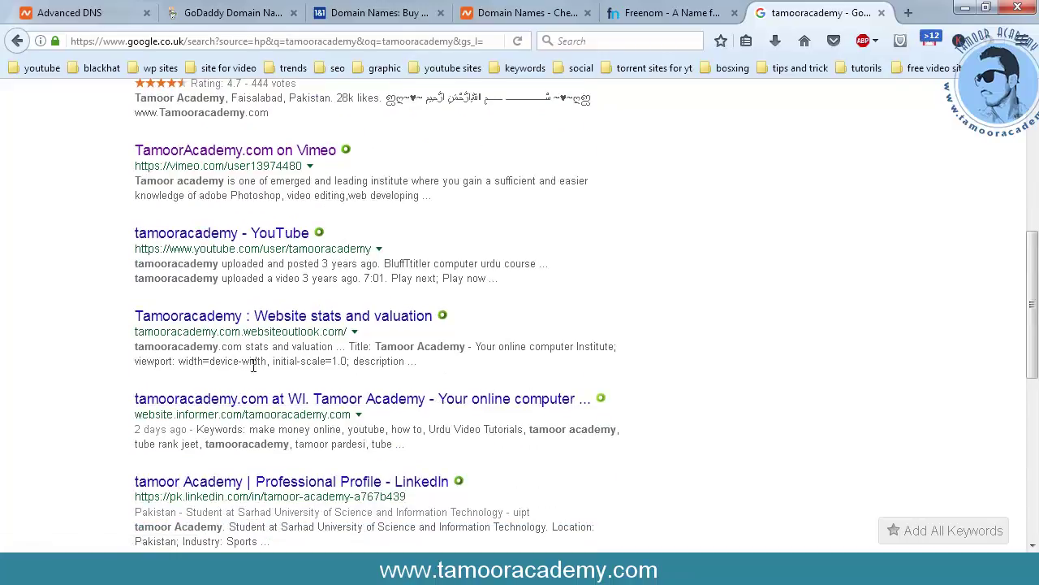
{"action": "scroll", "coordinate": [509, 295], "scroll_direction": "up", "scroll_amount": 5}
{"action": "left_click_drag", "start_coordinate": [161, 261], "coordinate": [490, 279]}
{"action": "left_click", "coordinate": [810, 225]}
Return to Blogger's search preferences and choose Yes for enabling custom robots.txt content under Crawlers and indexing
{"action": "left_click", "coordinate": [964, 7]}
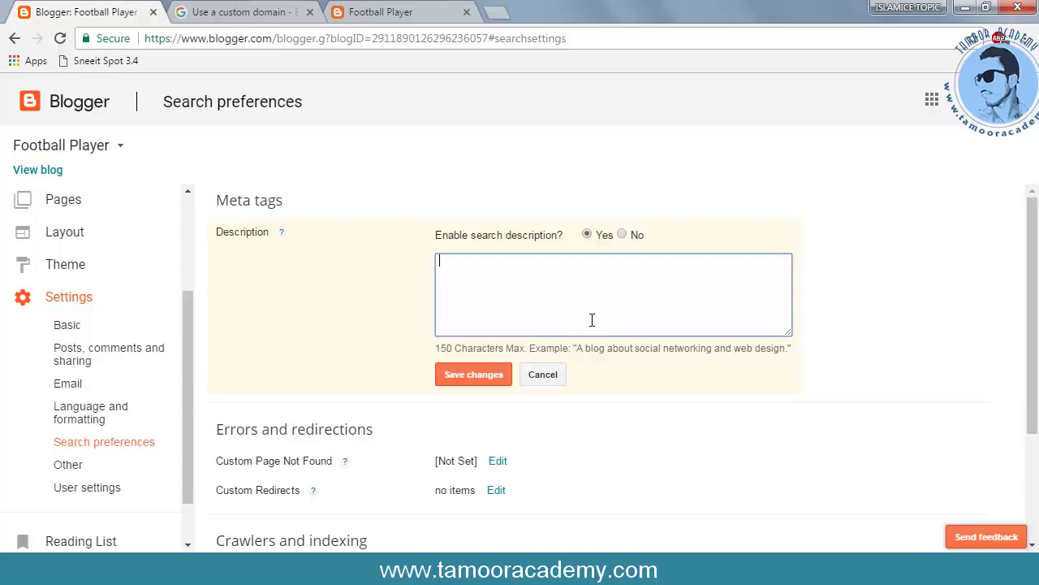
{"action": "scroll", "coordinate": [592, 321], "scroll_direction": "down", "scroll_amount": 2}
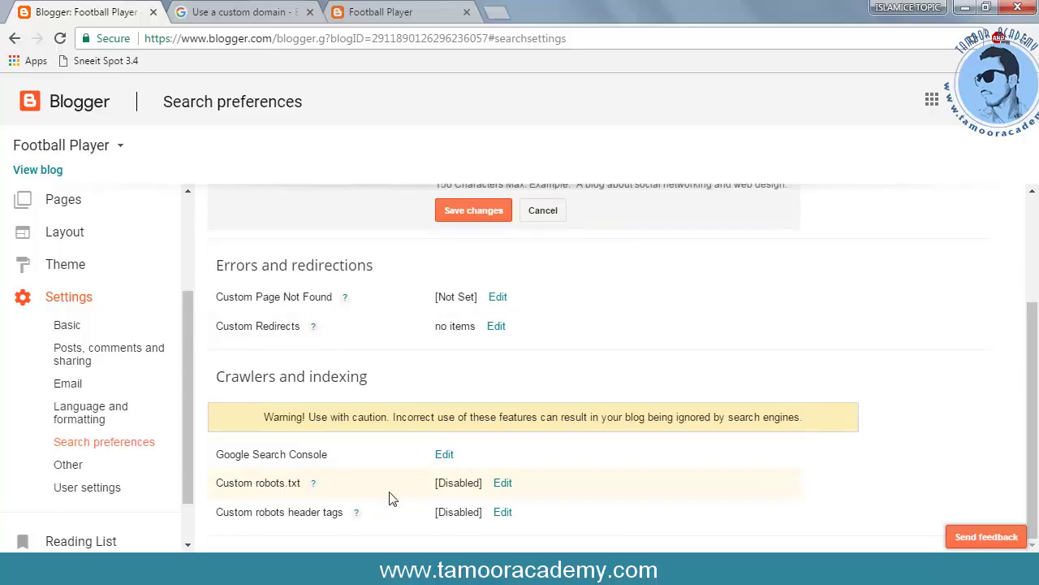
{"action": "left_click", "coordinate": [505, 484]}
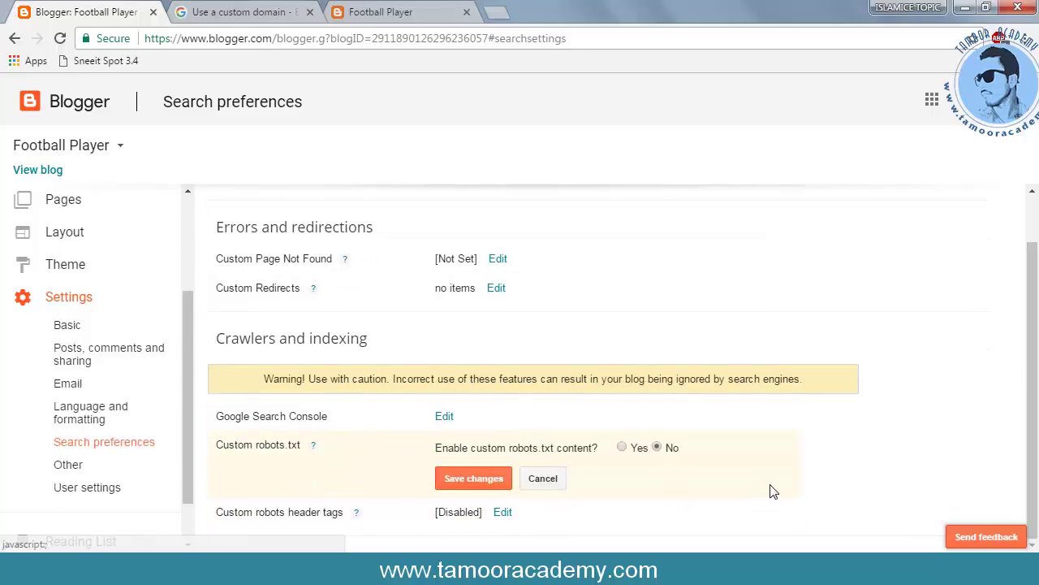
{"action": "left_click", "coordinate": [622, 448]}
{"action": "scroll", "coordinate": [525, 493], "scroll_direction": "down", "scroll_amount": 1}
{"action": "left_click", "coordinate": [631, 432]}
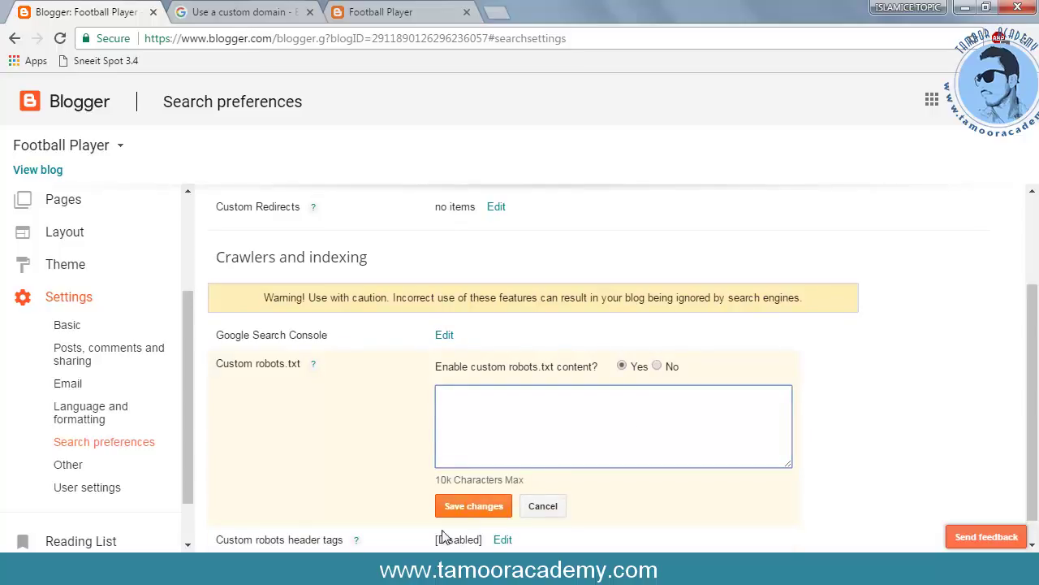
Switch to Firefox, search Google for ctrlq blogger and open the CtrlQ.org Blogger Sitemap generator
{"action": "key", "text": "alt+Tab"}
{"action": "left_click", "coordinate": [409, 121]}
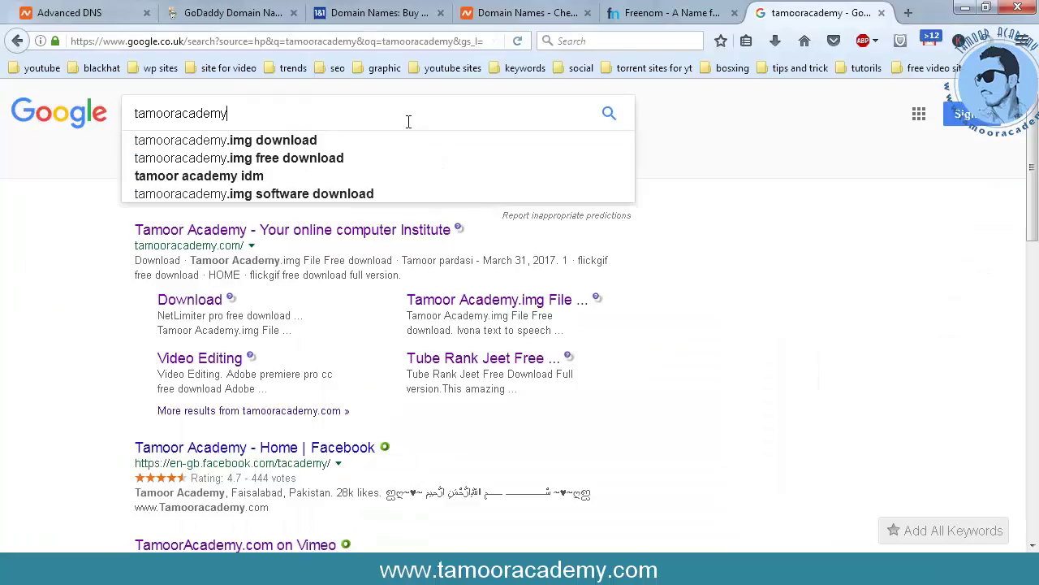
{"action": "key", "text": "BackSpace"}
{"action": "key", "text": "BackSpace"}
{"action": "key", "text": "BackSpace"}
{"action": "key", "text": "BackSpace"}
{"action": "key", "text": "BackSpace"}
{"action": "key", "text": "BackSpace"}
{"action": "key", "text": "BackSpace"}
{"action": "key", "text": "BackSpace"}
{"action": "key", "text": "BackSpace"}
{"action": "key", "text": "BackSpace"}
{"action": "key", "text": "BackSpace"}
{"action": "key", "text": "BackSpace"}
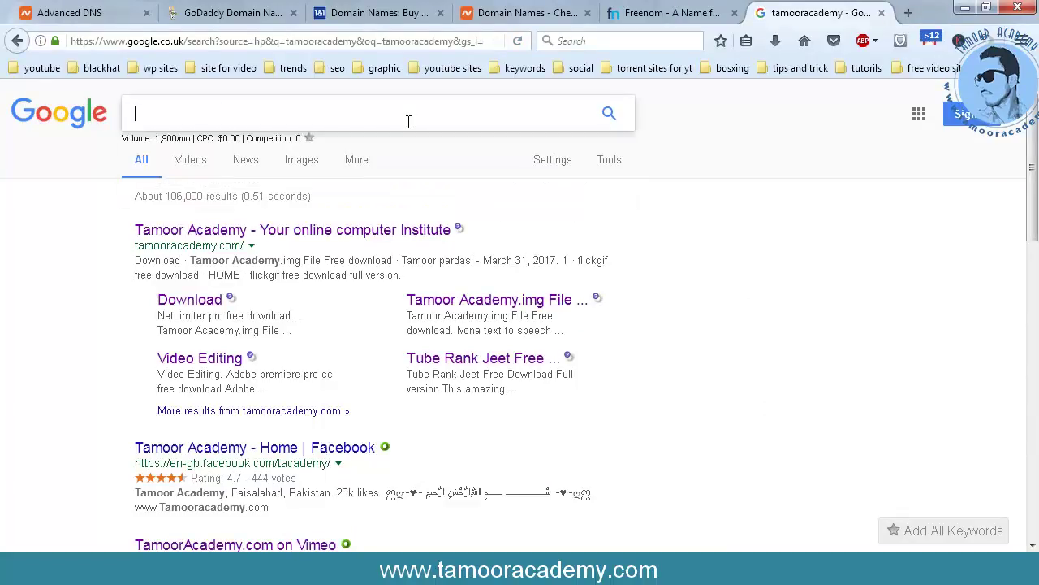
{"action": "type", "text": "ct"}
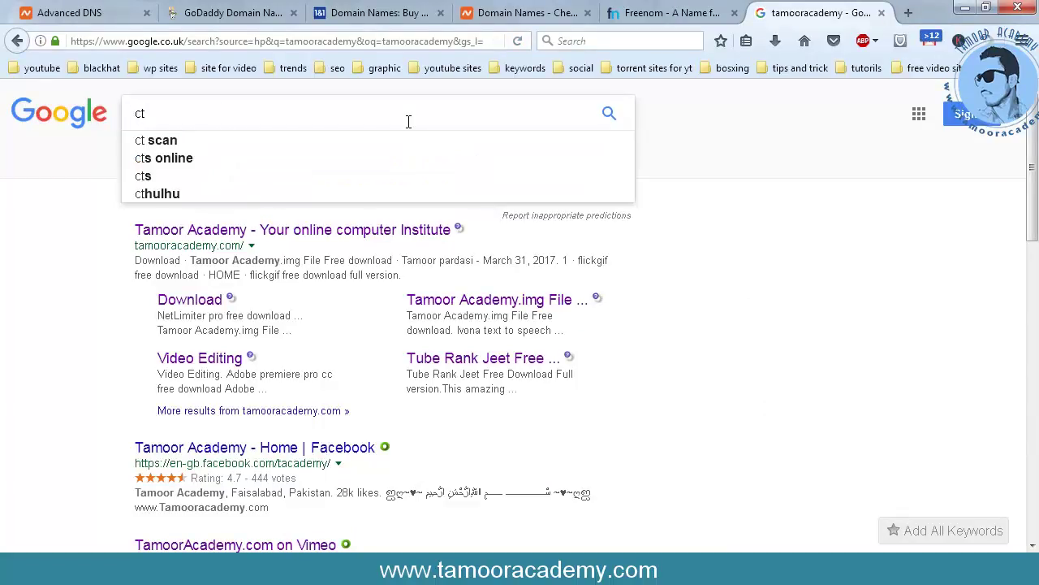
{"action": "type", "text": "rlq b"}
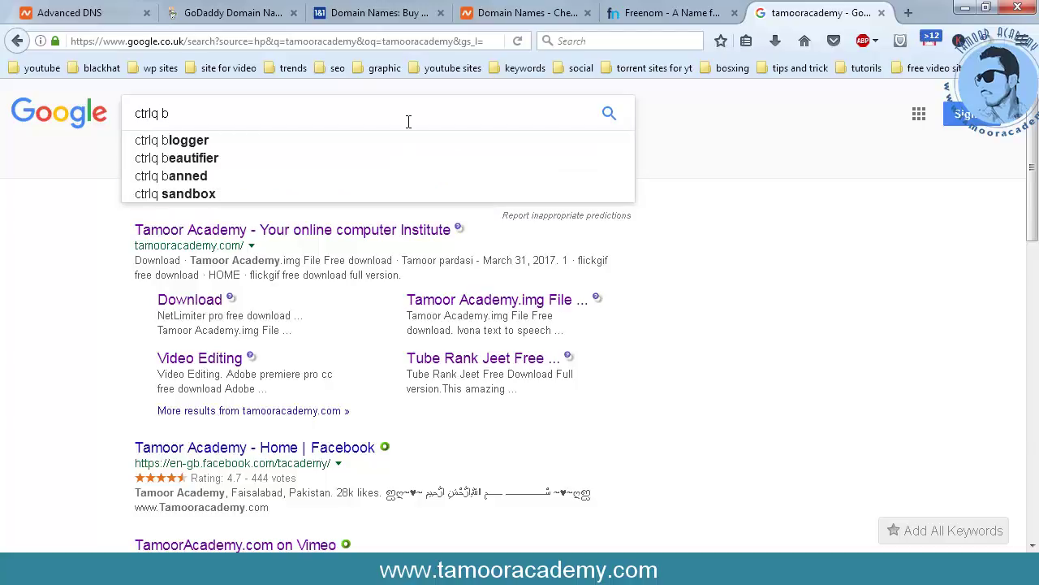
{"action": "left_click", "coordinate": [422, 138]}
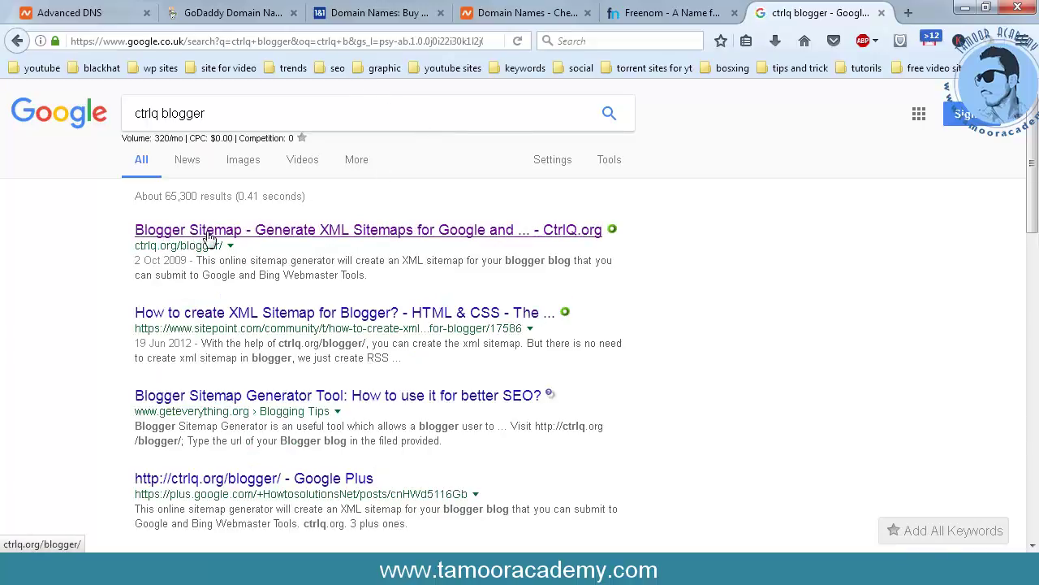
{"action": "left_click", "coordinate": [210, 235]}
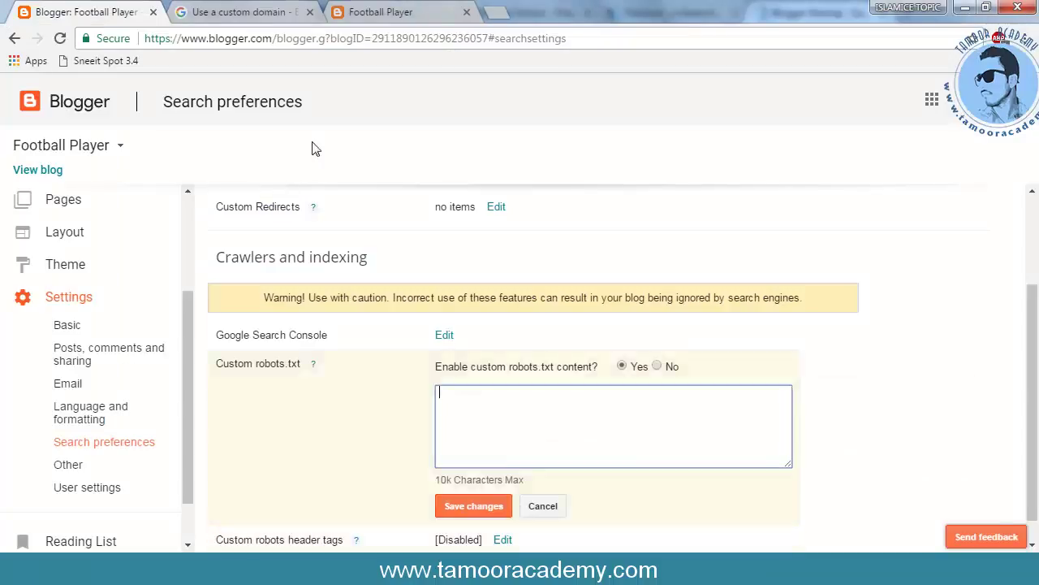
{"action": "left_click", "coordinate": [380, 13]}
{"action": "left_click", "coordinate": [219, 40]}
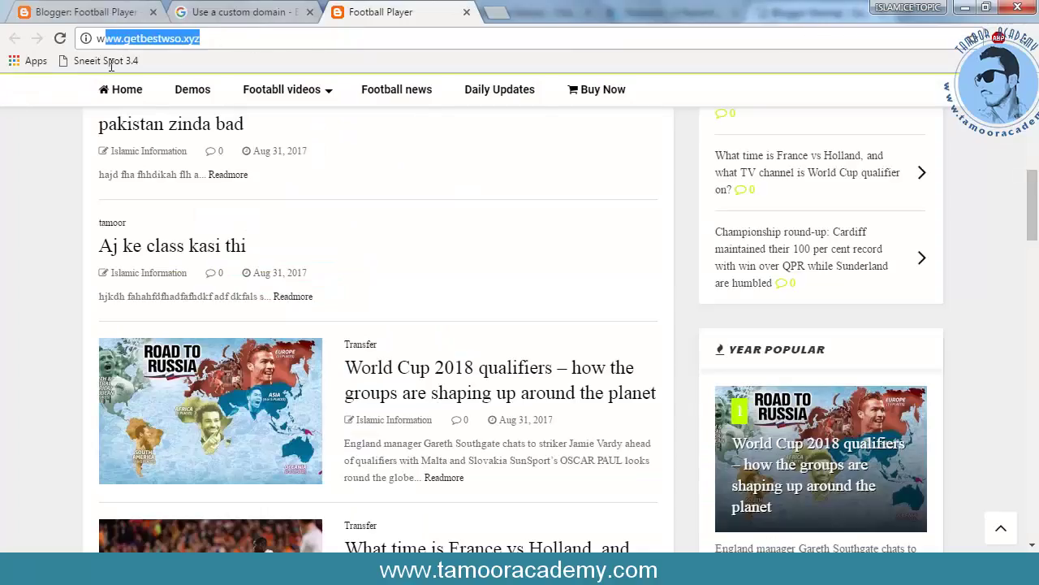
{"action": "right_click", "coordinate": [107, 42]}
{"action": "left_click", "coordinate": [140, 95]}
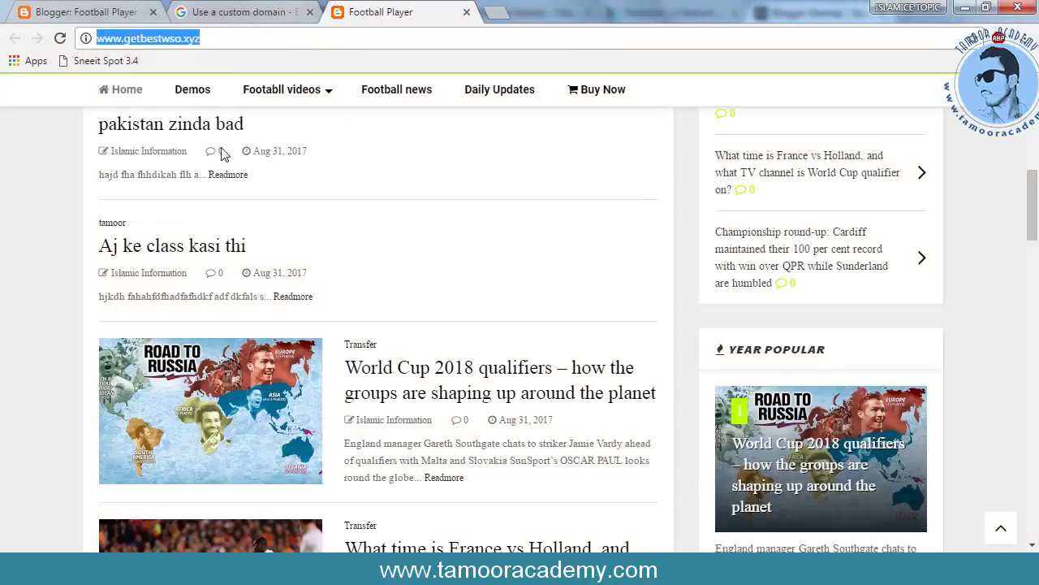
{"action": "key", "text": "alt+Tab"}
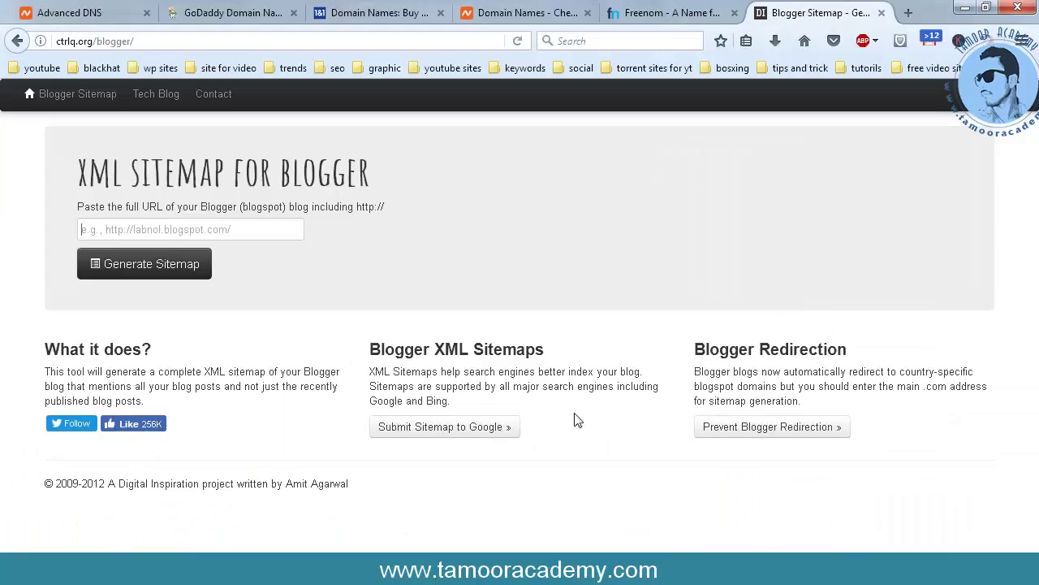
{"action": "right_click", "coordinate": [228, 233]}
{"action": "left_click", "coordinate": [268, 295]}
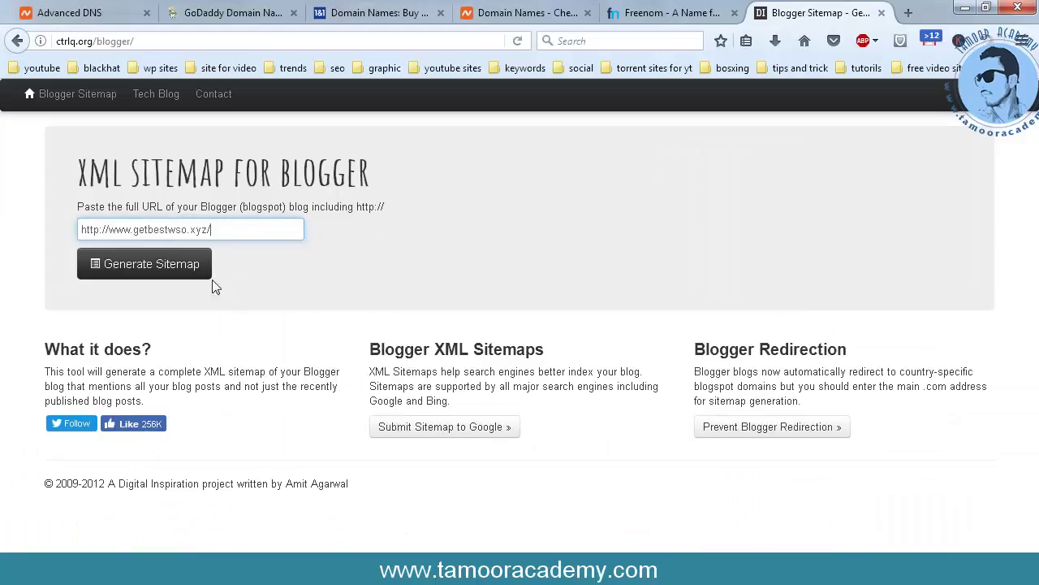
{"action": "left_click", "coordinate": [174, 263]}
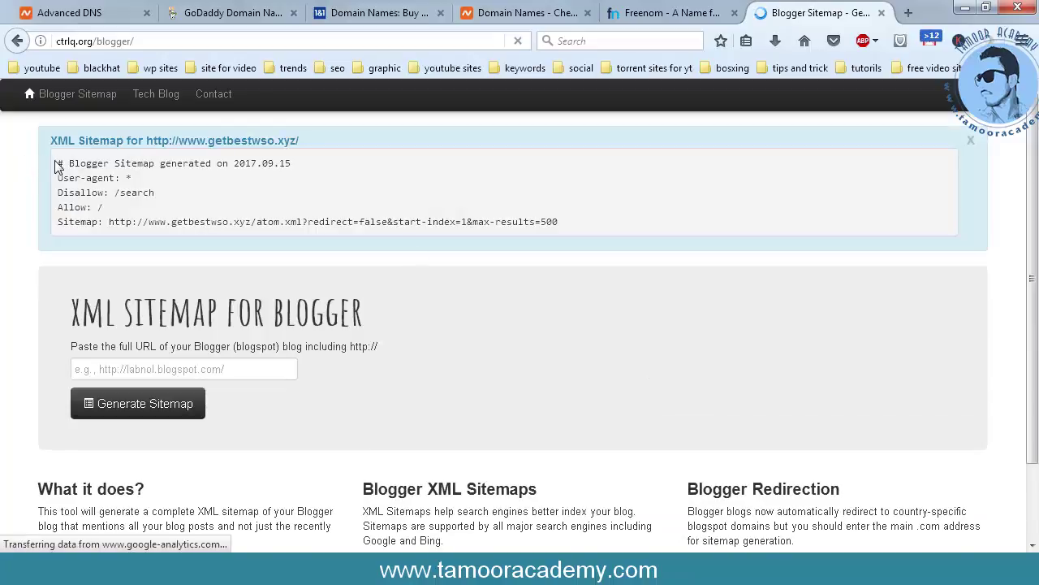
Copy the complete generated sitemap text, from the comment line through the Sitemap URL
{"action": "left_click_drag", "start_coordinate": [294, 221], "coordinate": [633, 237]}
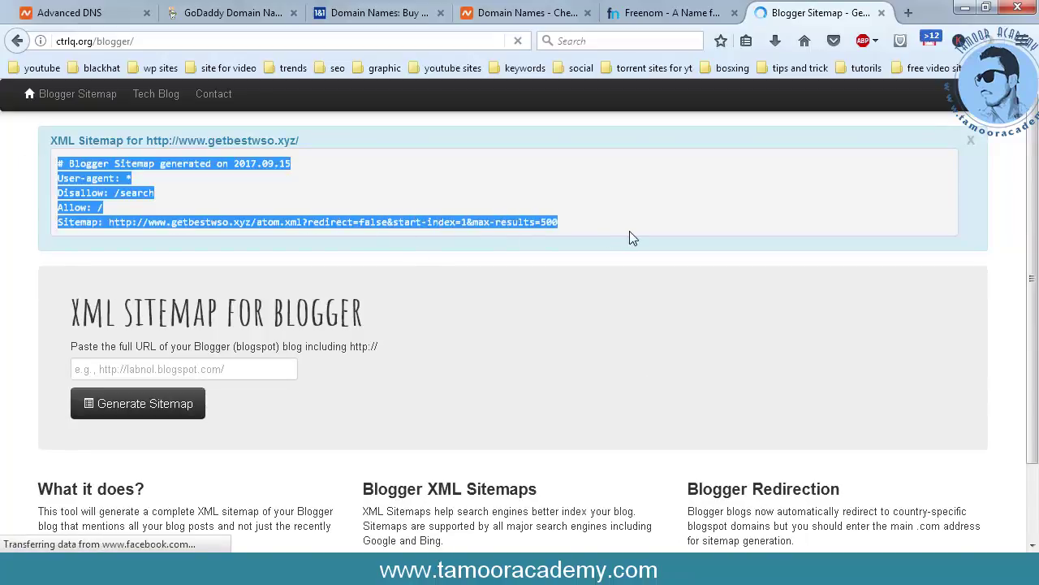
{"action": "right_click", "coordinate": [349, 227]}
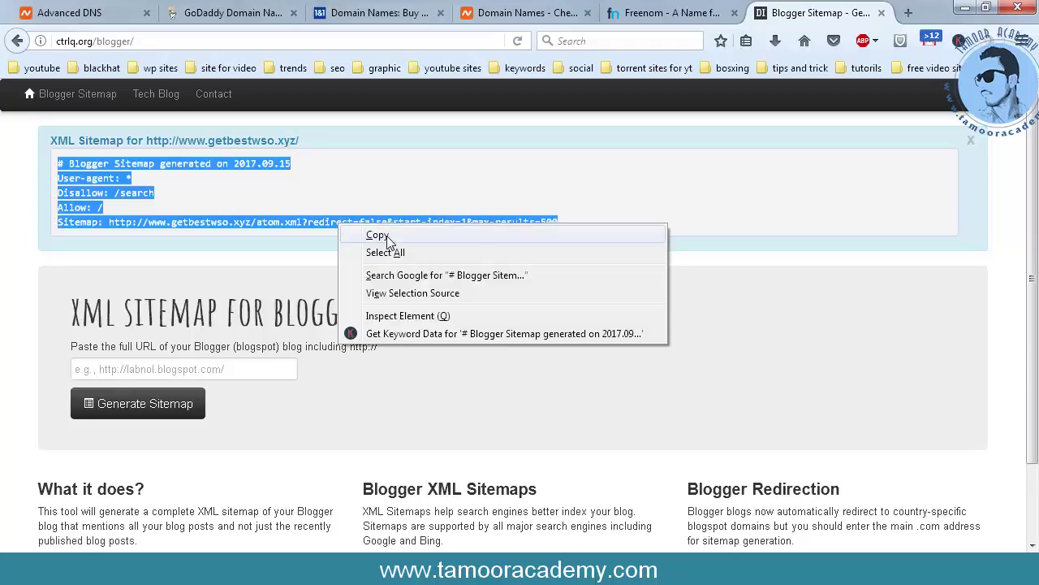
{"action": "left_click", "coordinate": [382, 234]}
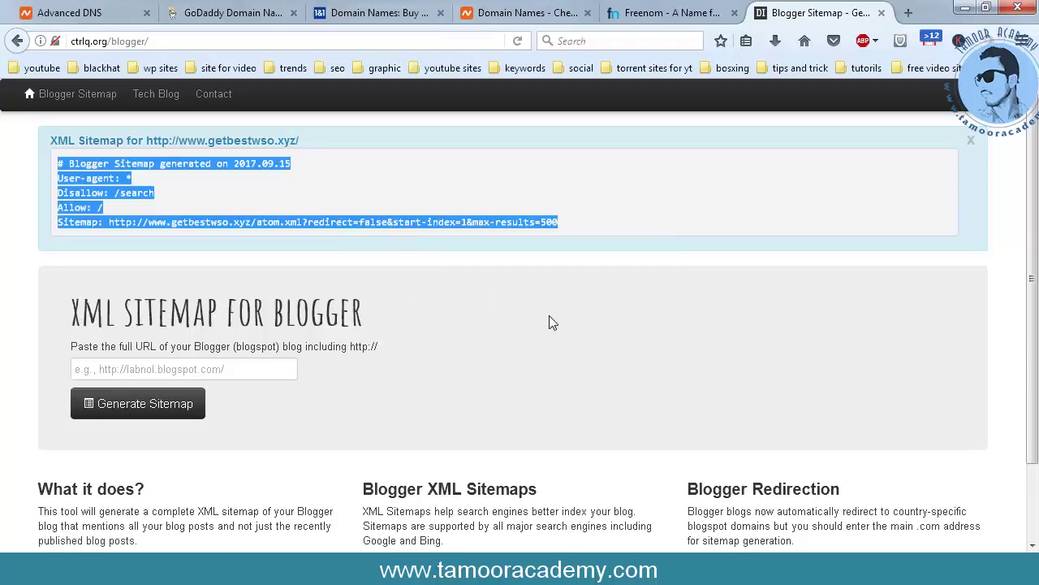
{"action": "right_click", "coordinate": [358, 230]}
{"action": "left_click", "coordinate": [380, 236]}
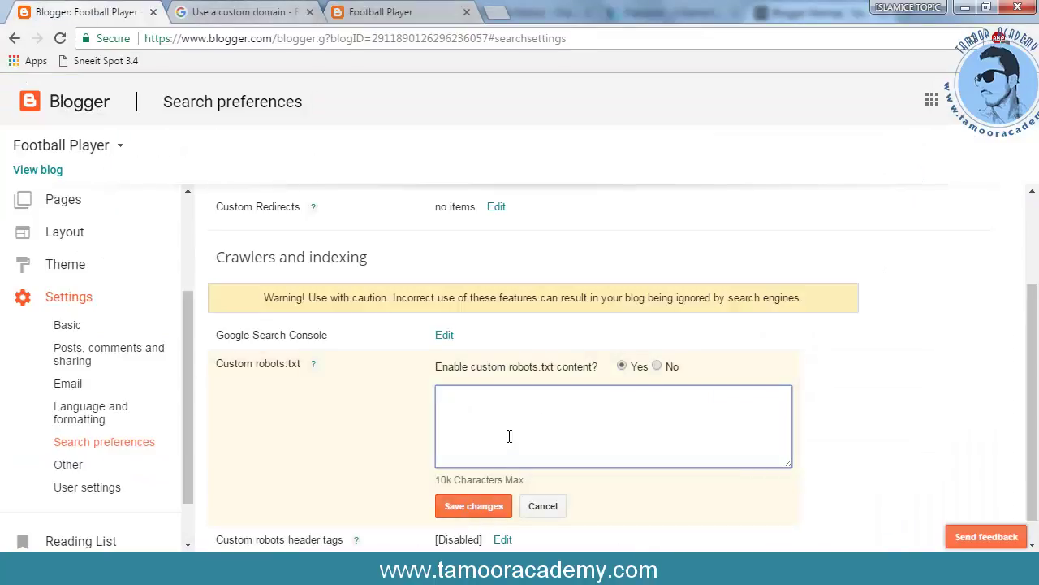
Paste the copied sitemap text into the custom robots.txt content in Blogger and save the changes
{"action": "right_click", "coordinate": [505, 408]}
{"action": "left_click", "coordinate": [550, 277]}
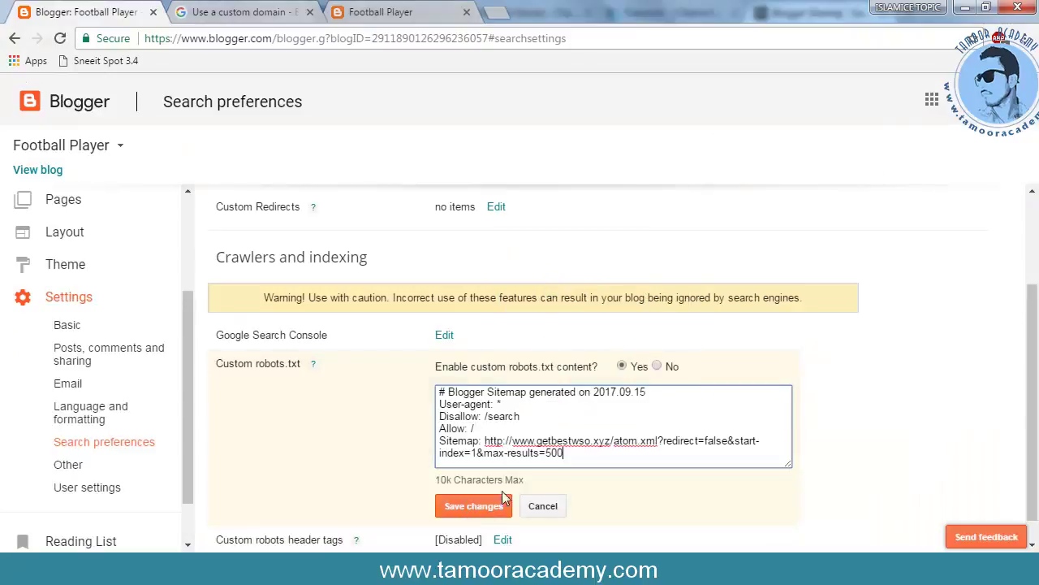
{"action": "left_click", "coordinate": [475, 510]}
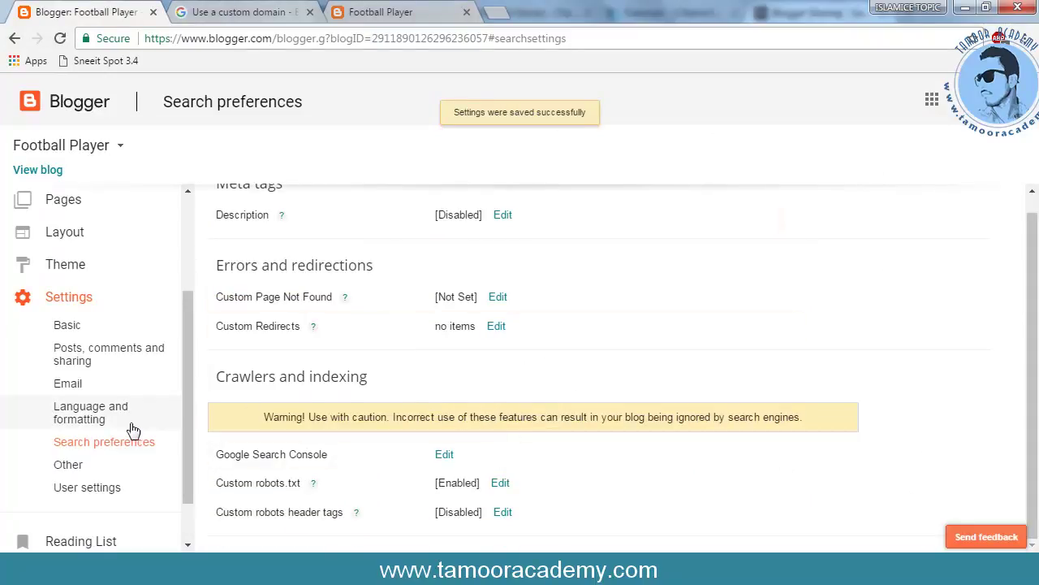
Open the blog's Other settings and read the help on the Google Analytics Web Property ID
{"action": "left_click", "coordinate": [71, 467]}
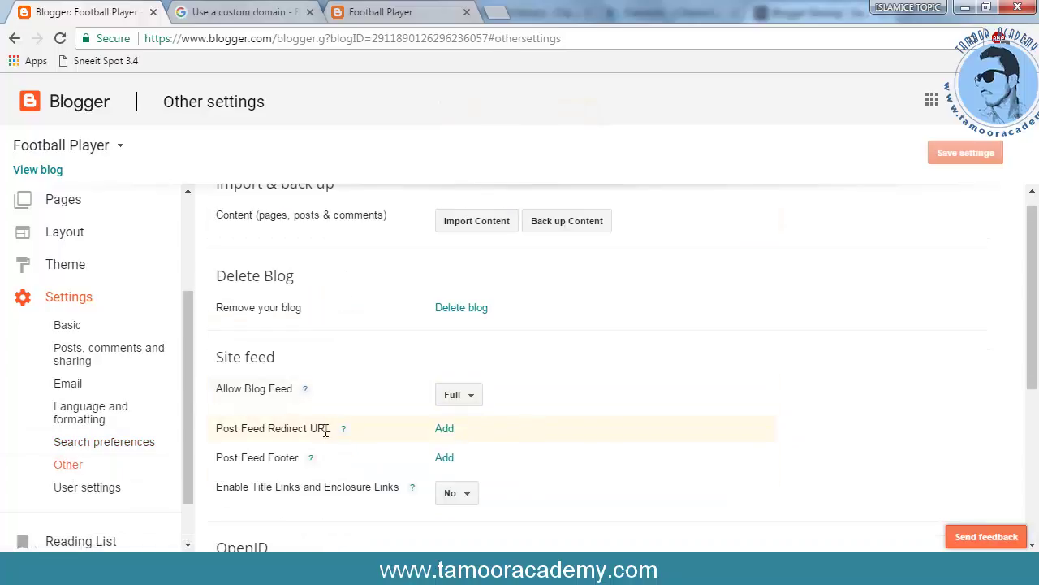
{"action": "scroll", "coordinate": [307, 426], "scroll_direction": "down", "scroll_amount": 4}
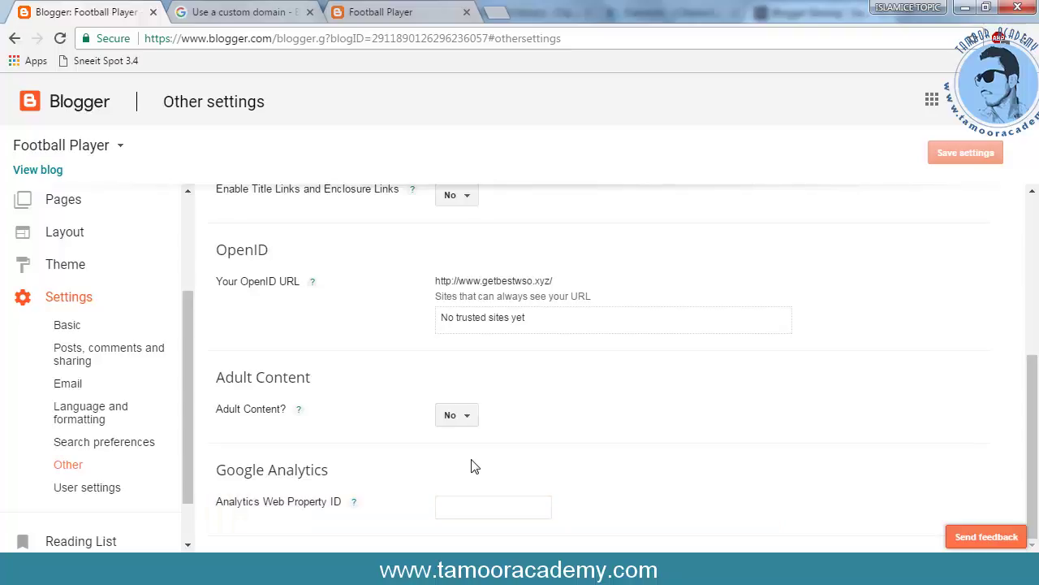
{"action": "left_click", "coordinate": [354, 502]}
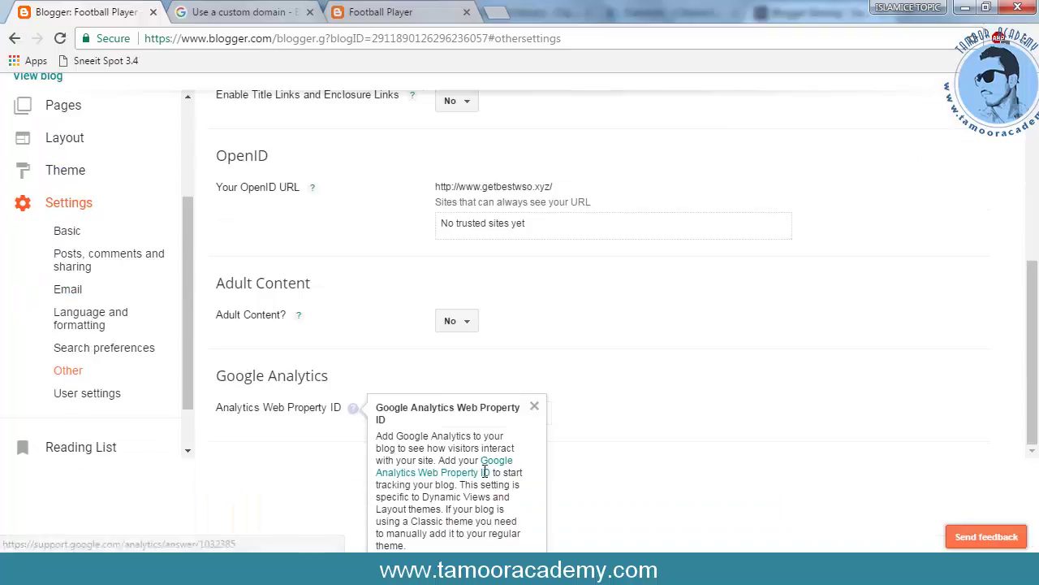
{"action": "left_click", "coordinate": [535, 406]}
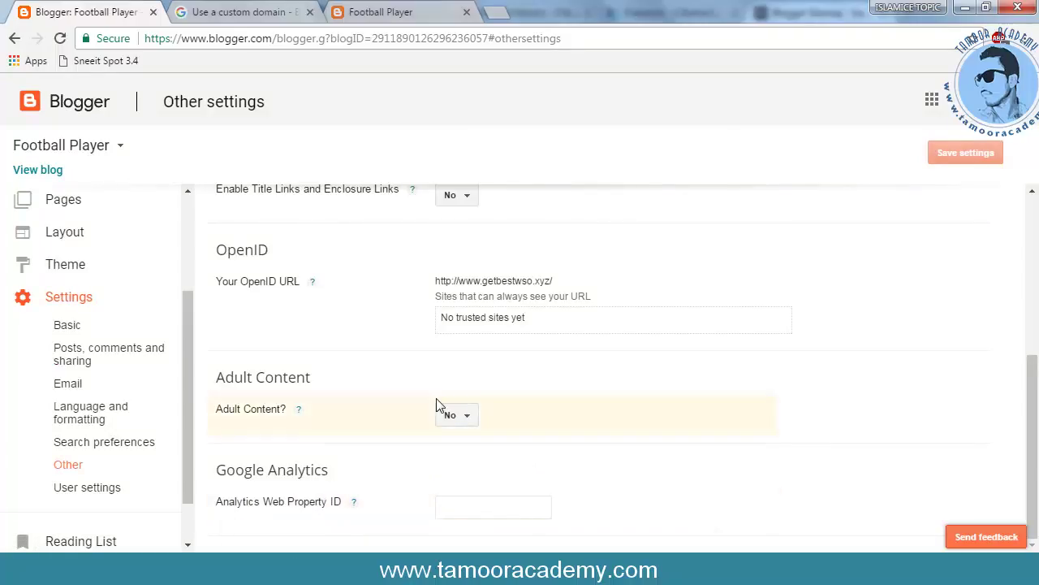
Load google.com in place of the custom domain help article, search for google analytics and open the Google Analytics Solutions result
{"action": "left_click", "coordinate": [268, 12]}
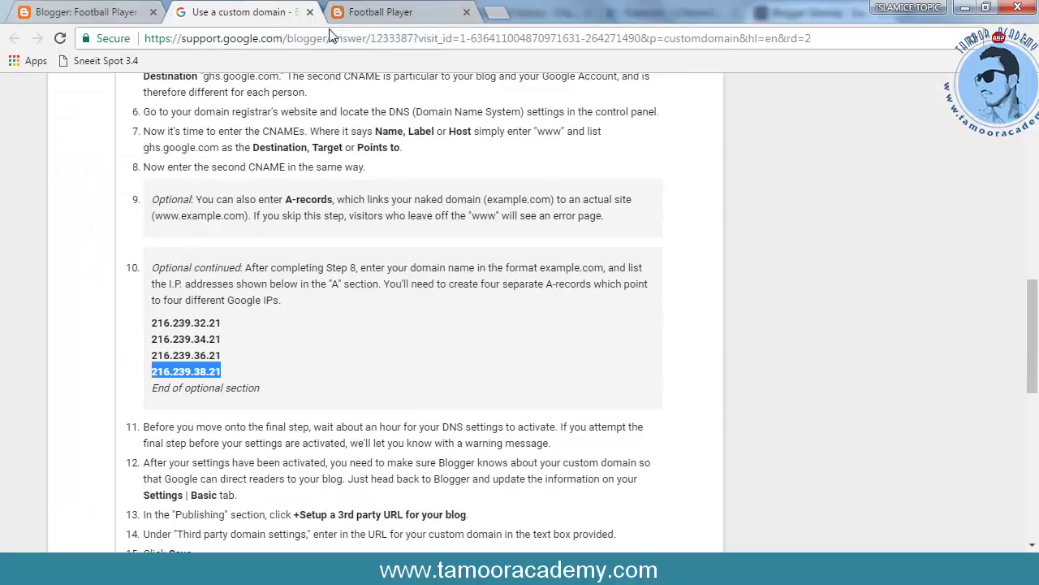
{"action": "left_click", "coordinate": [391, 44]}
{"action": "type", "text": "google.com"}
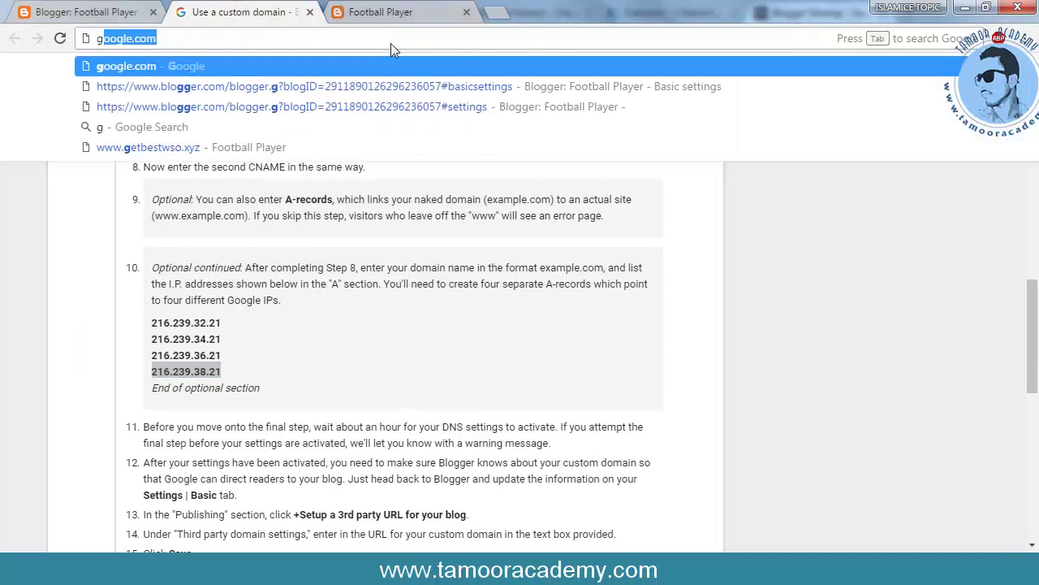
{"action": "key", "text": "Return"}
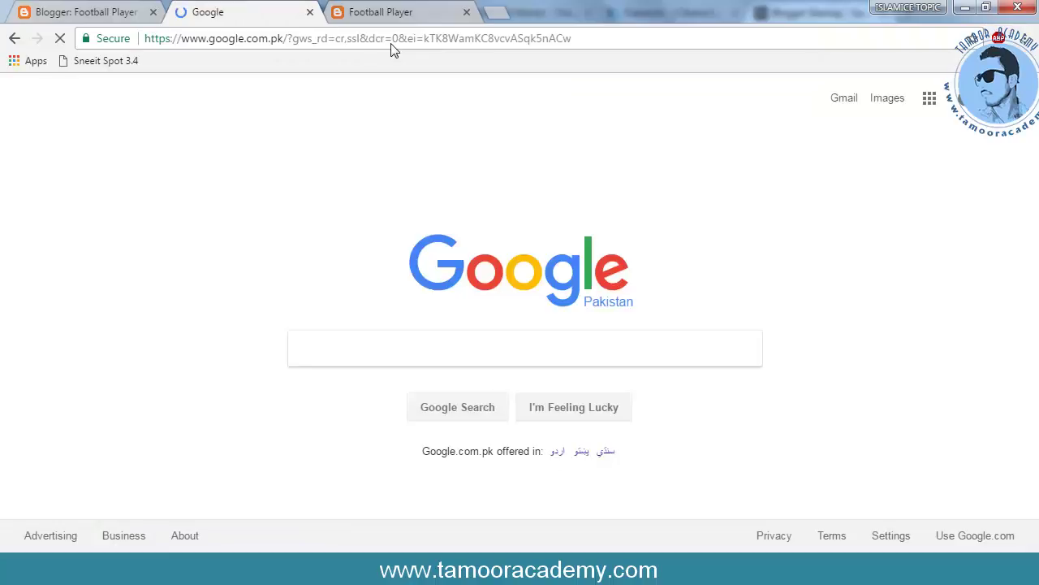
{"action": "type", "text": "google anay"}
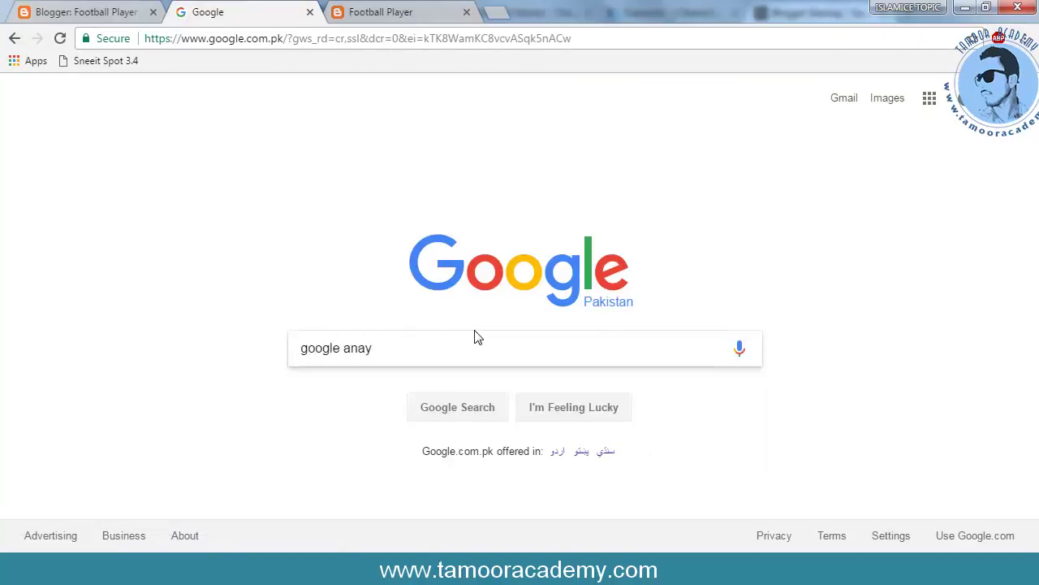
{"action": "left_click", "coordinate": [399, 376]}
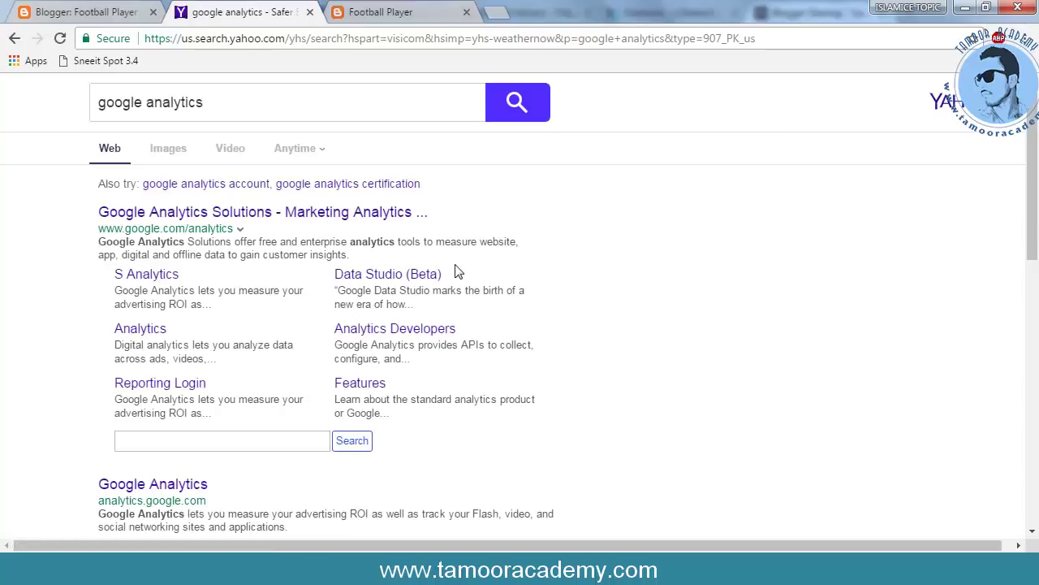
{"action": "left_click", "coordinate": [332, 215]}
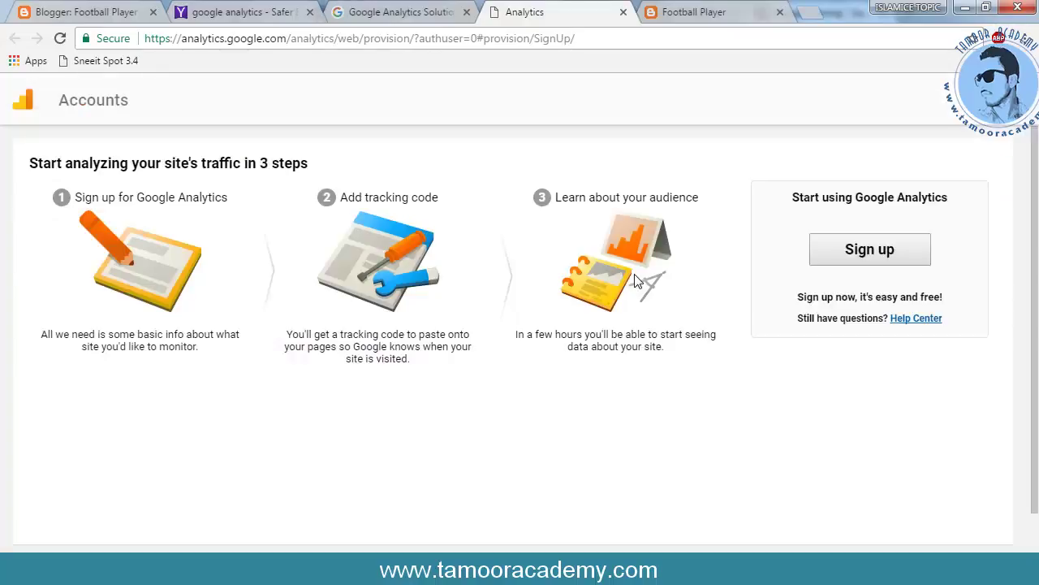
Start signing up for Google Analytics website tracking, filling in the account name and setting the website name to getwso
{"action": "left_click", "coordinate": [869, 249]}
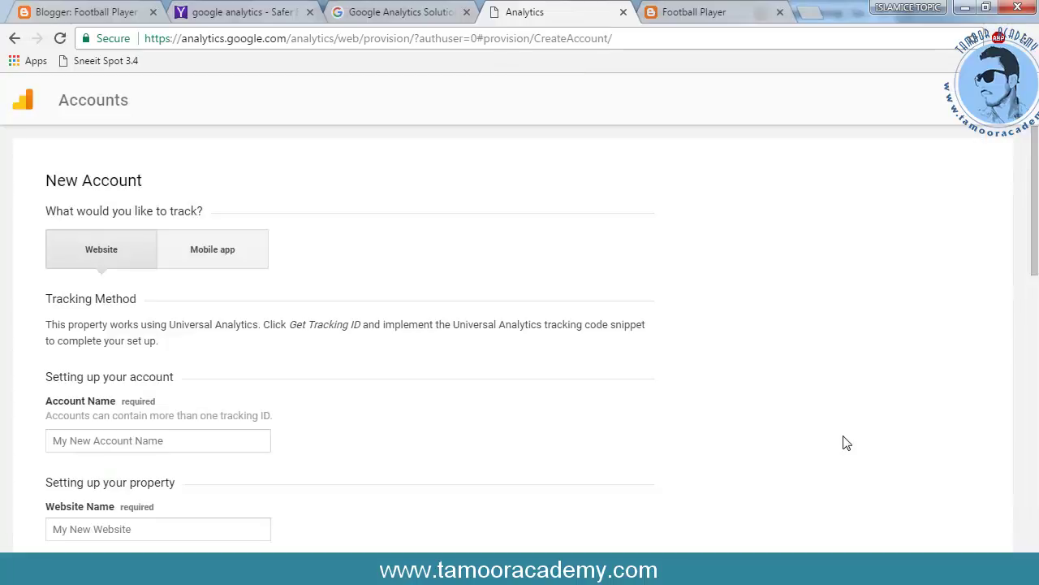
{"action": "scroll", "coordinate": [165, 279], "scroll_direction": "down", "scroll_amount": 1}
{"action": "scroll", "coordinate": [165, 278], "scroll_direction": "down", "scroll_amount": 1}
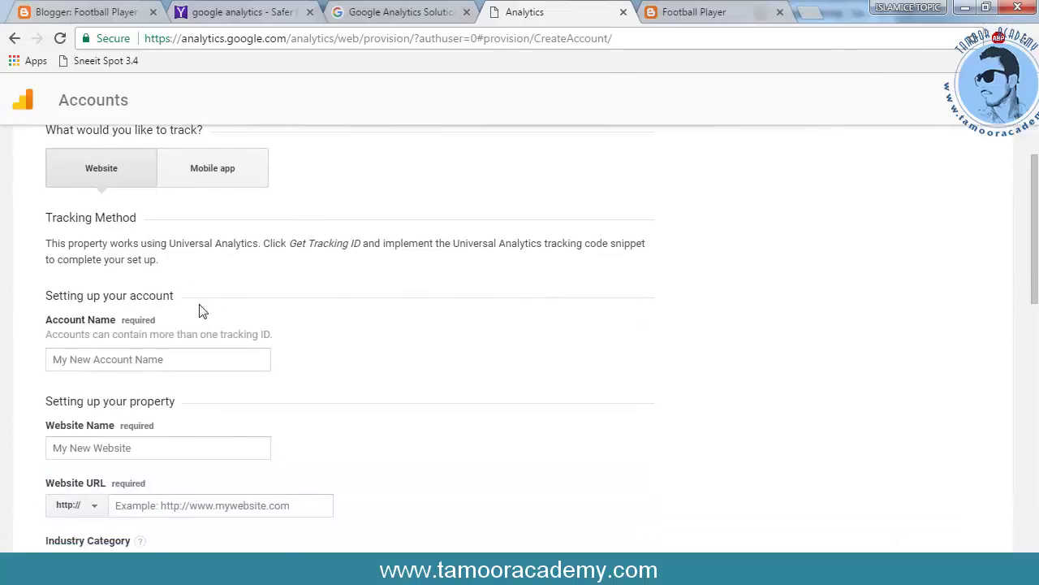
{"action": "left_click", "coordinate": [187, 366]}
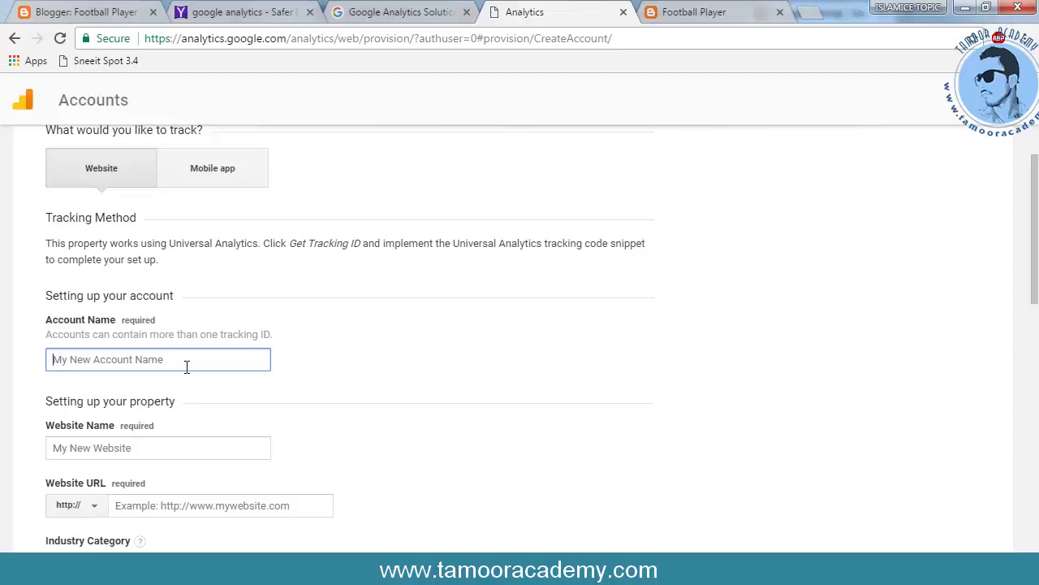
{"action": "type", "text": "tamoropardasi"}
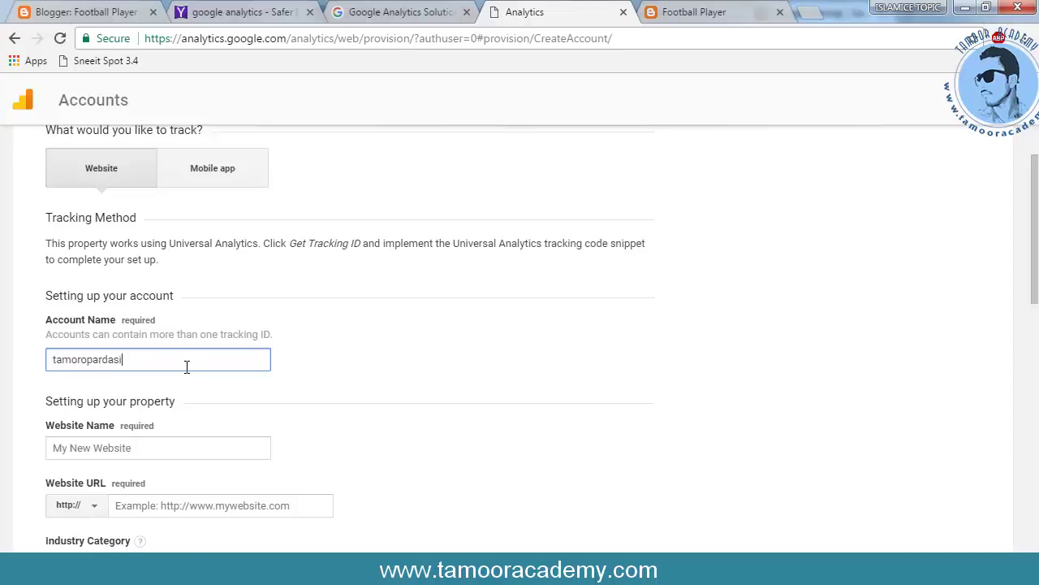
{"action": "scroll", "coordinate": [187, 366], "scroll_direction": "down", "scroll_amount": 1}
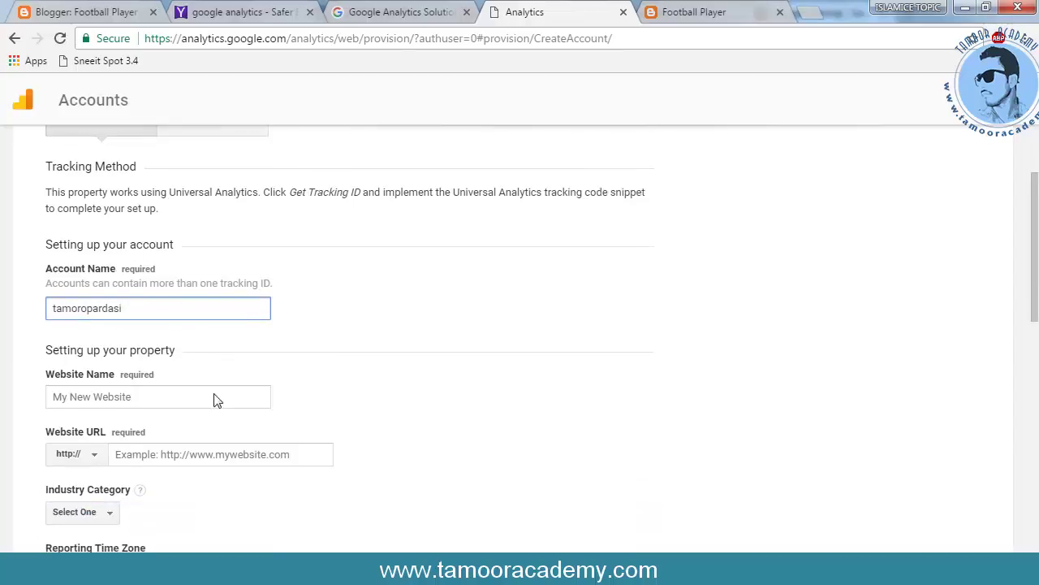
{"action": "left_click", "coordinate": [180, 376]}
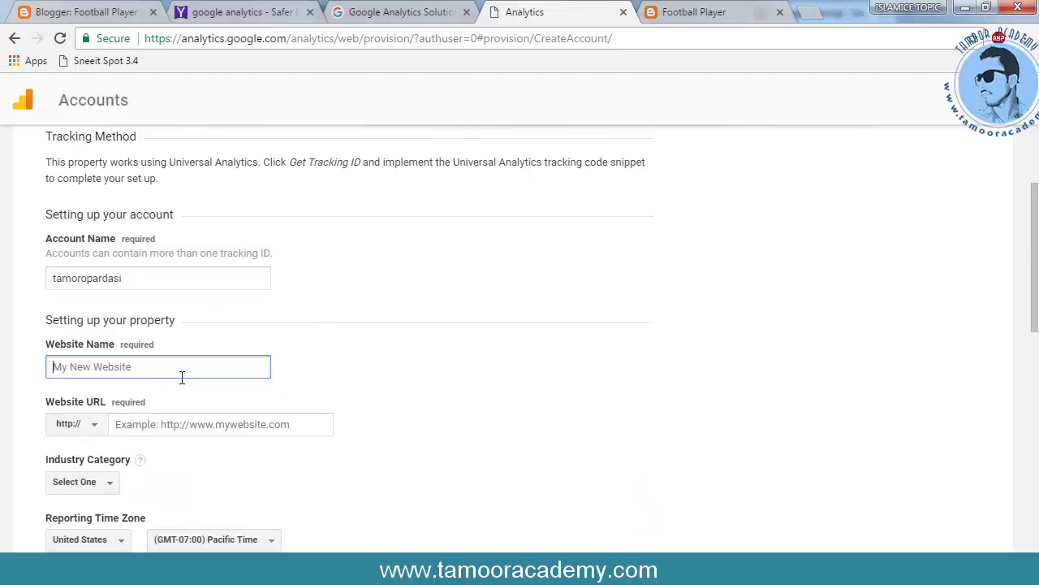
{"action": "type", "text": "getwso"}
{"action": "left_click", "coordinate": [216, 434]}
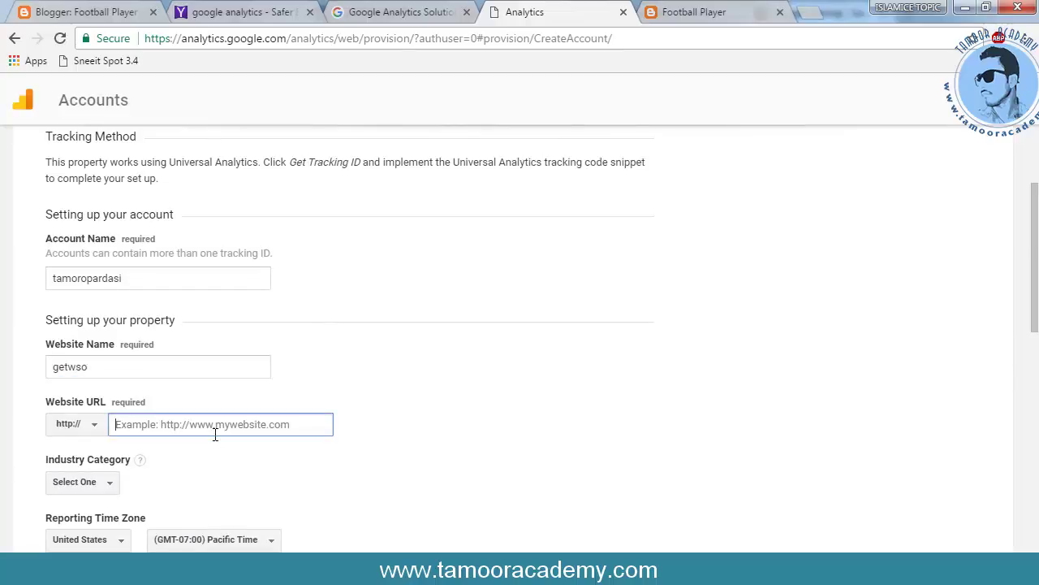
{"action": "scroll", "coordinate": [325, 446], "scroll_direction": "down", "scroll_amount": 1}
{"action": "left_click", "coordinate": [645, 13]}
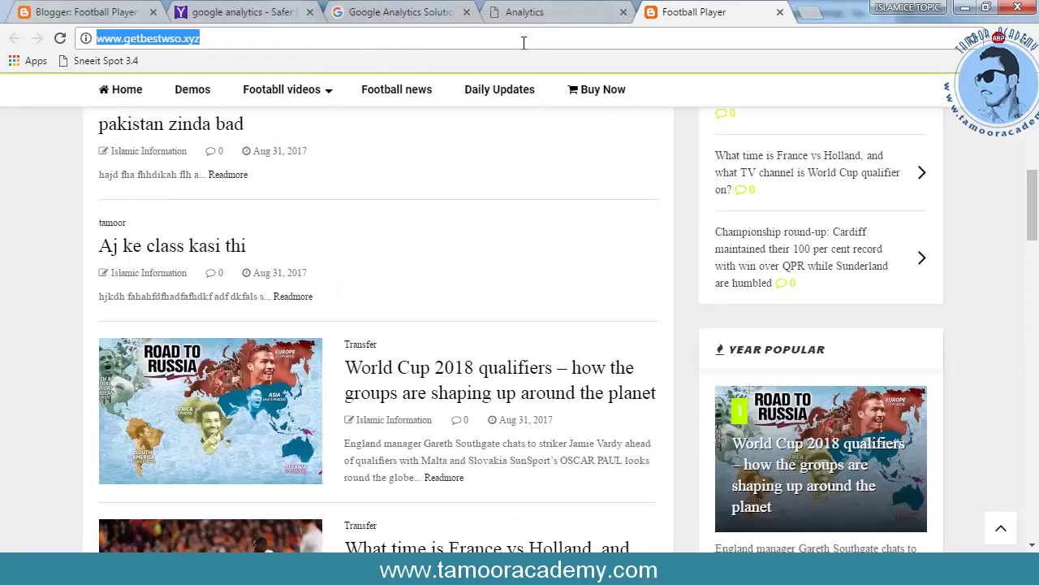
{"action": "right_click", "coordinate": [185, 41]}
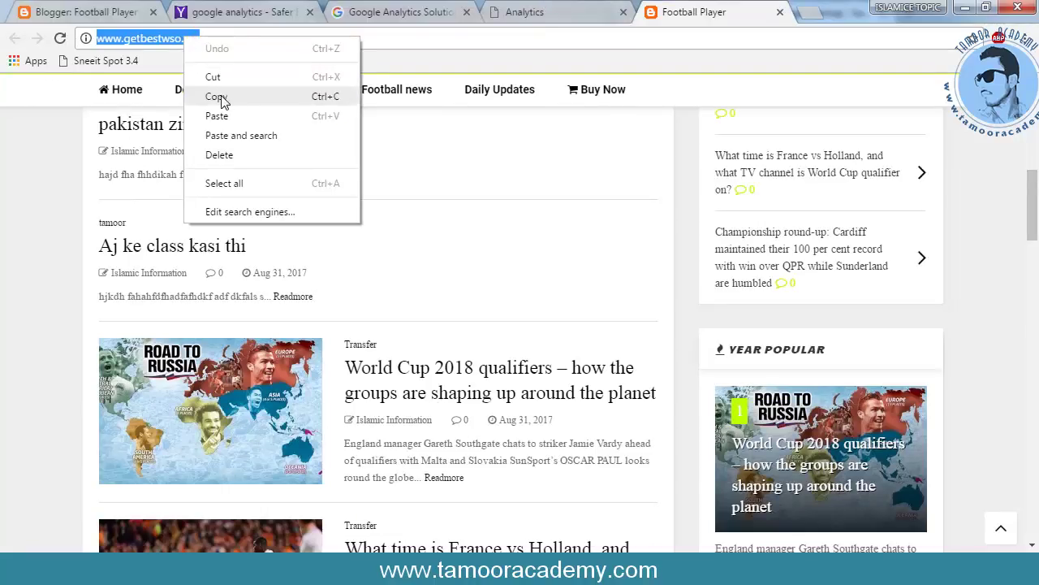
{"action": "left_click", "coordinate": [221, 98]}
{"action": "left_click", "coordinate": [524, 11]}
{"action": "right_click", "coordinate": [179, 347]}
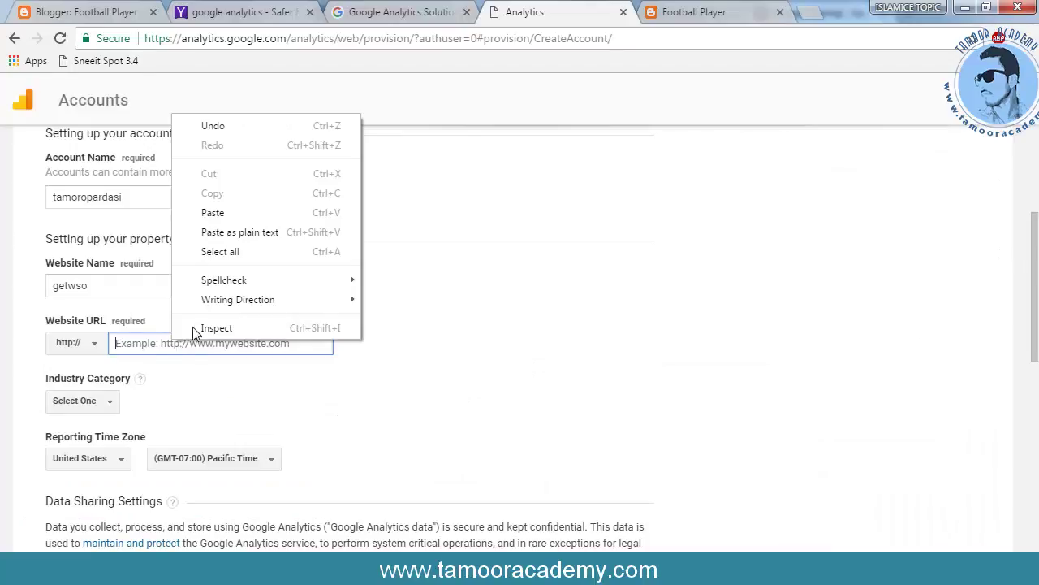
{"action": "left_click", "coordinate": [245, 220]}
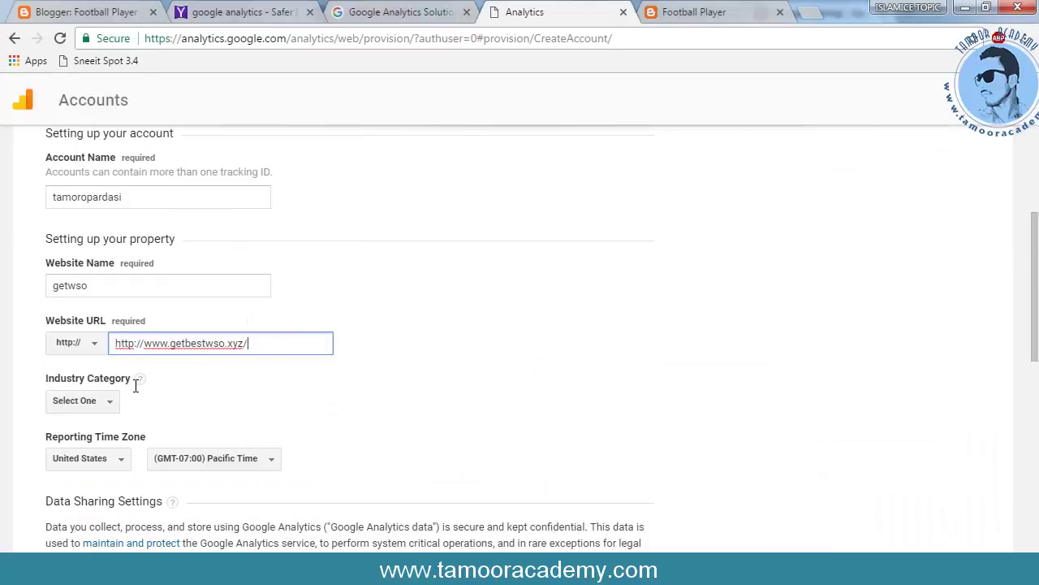
{"action": "left_click_drag", "start_coordinate": [143, 349], "coordinate": [109, 355]}
{"action": "key", "text": "BackSpace"}
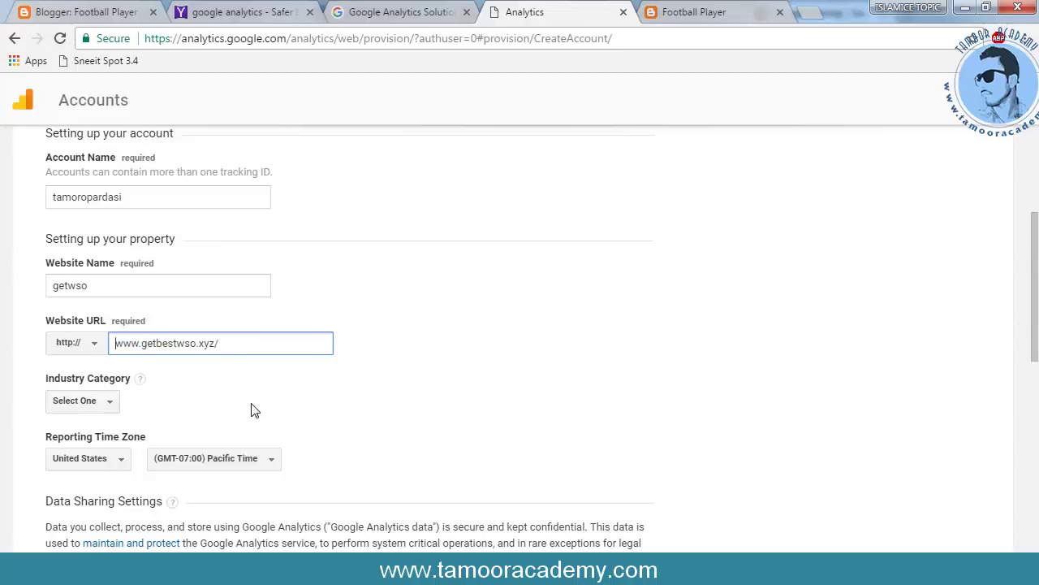
Set the new Analytics property's industry category to Sports
{"action": "left_click", "coordinate": [122, 404]}
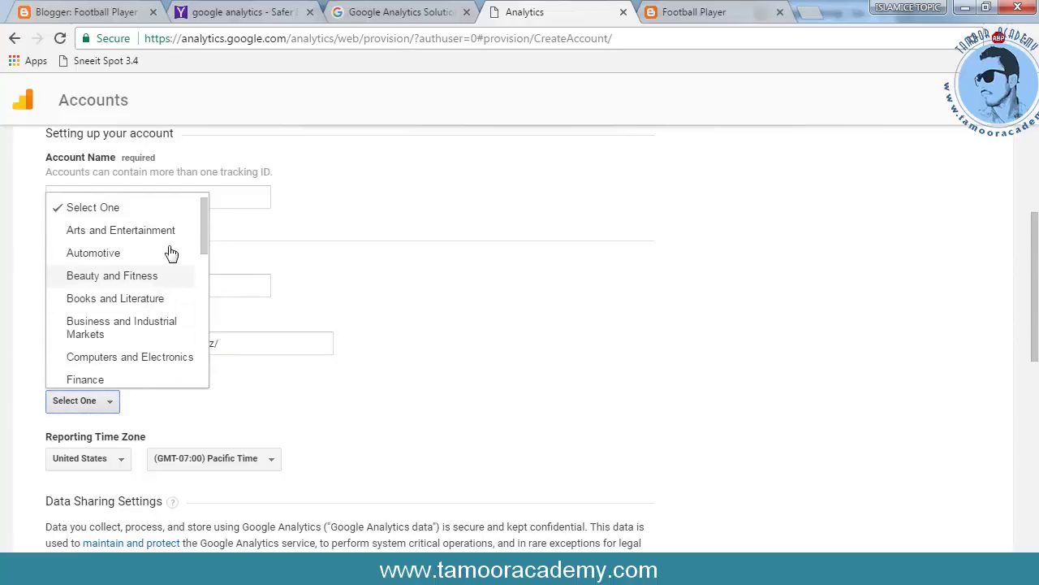
{"action": "left_click_drag", "start_coordinate": [204, 233], "coordinate": [188, 366]}
{"action": "left_click", "coordinate": [112, 355]}
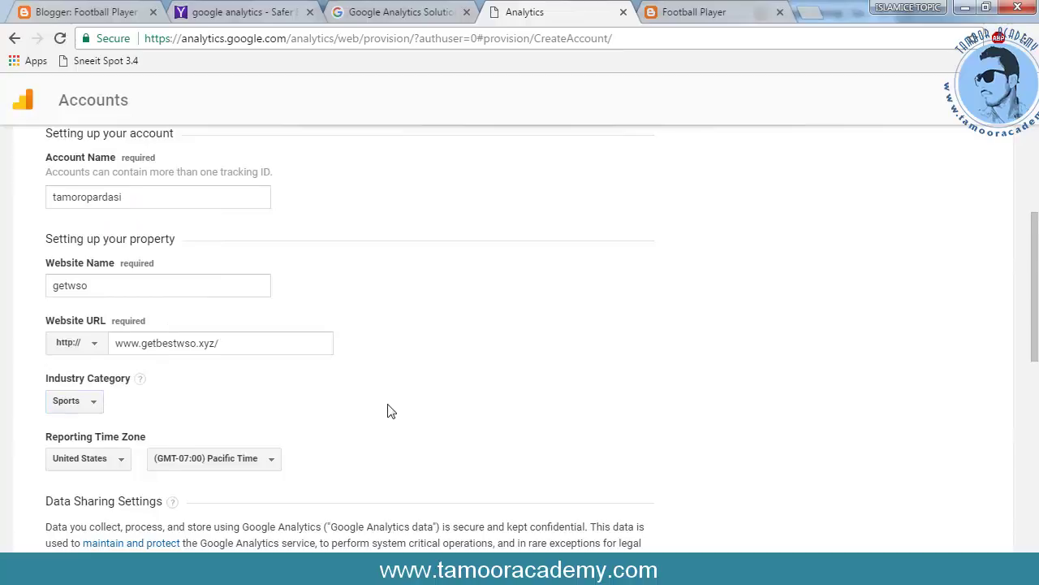
{"action": "scroll", "coordinate": [391, 410], "scroll_direction": "down", "scroll_amount": 7}
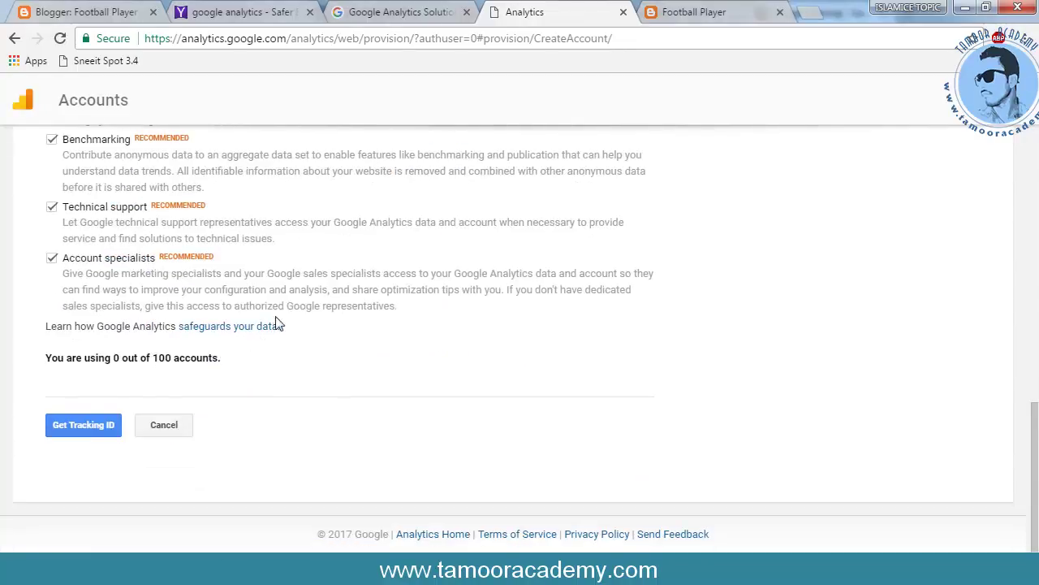
Request the tracking ID and accept the Google Analytics Terms of Service Agreement for the United States
{"action": "left_click", "coordinate": [98, 428]}
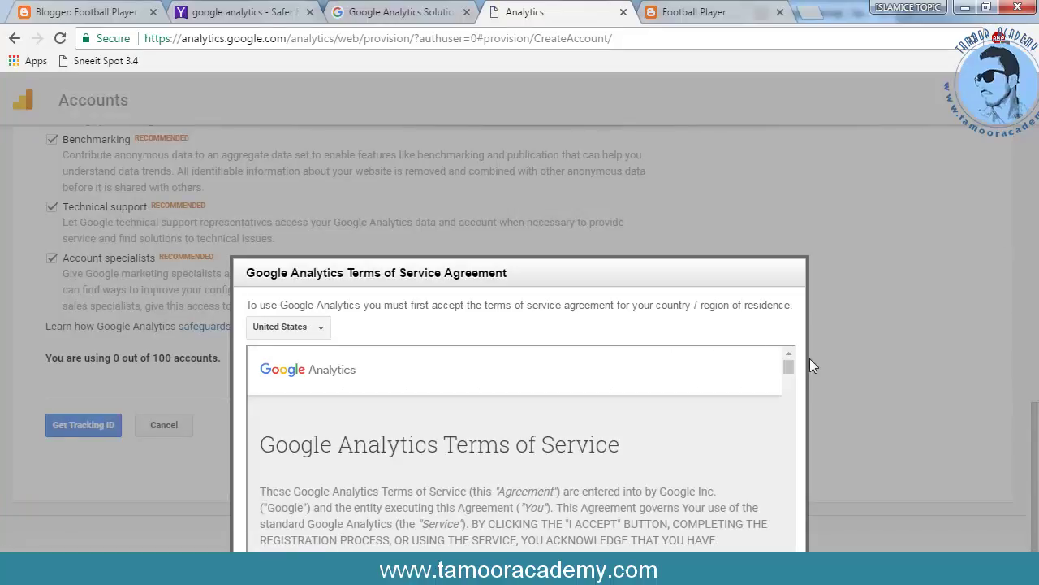
{"action": "left_click_drag", "start_coordinate": [790, 370], "coordinate": [789, 544]}
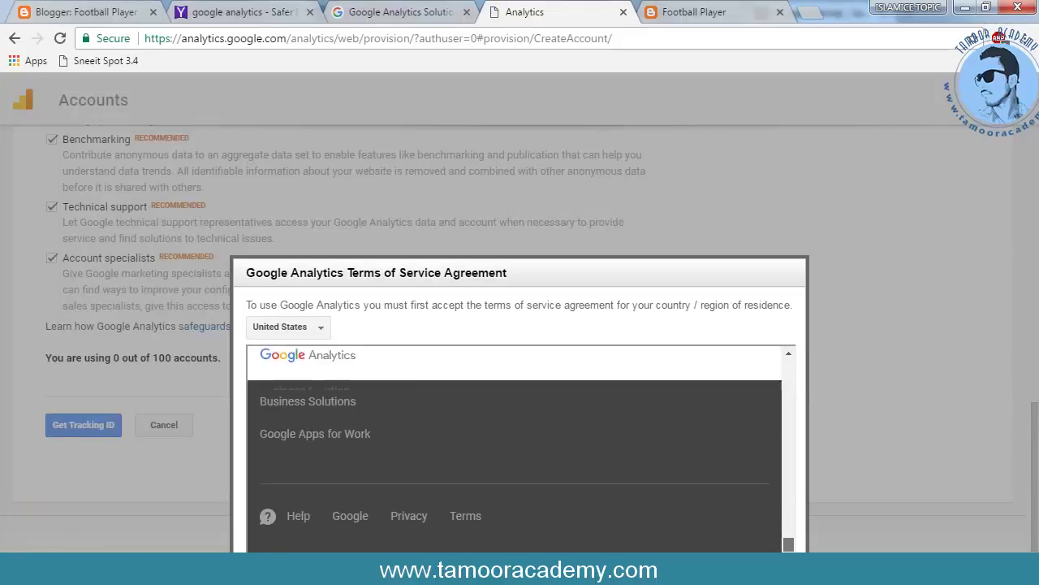
{"action": "left_click_drag", "start_coordinate": [622, 274], "coordinate": [585, 111]}
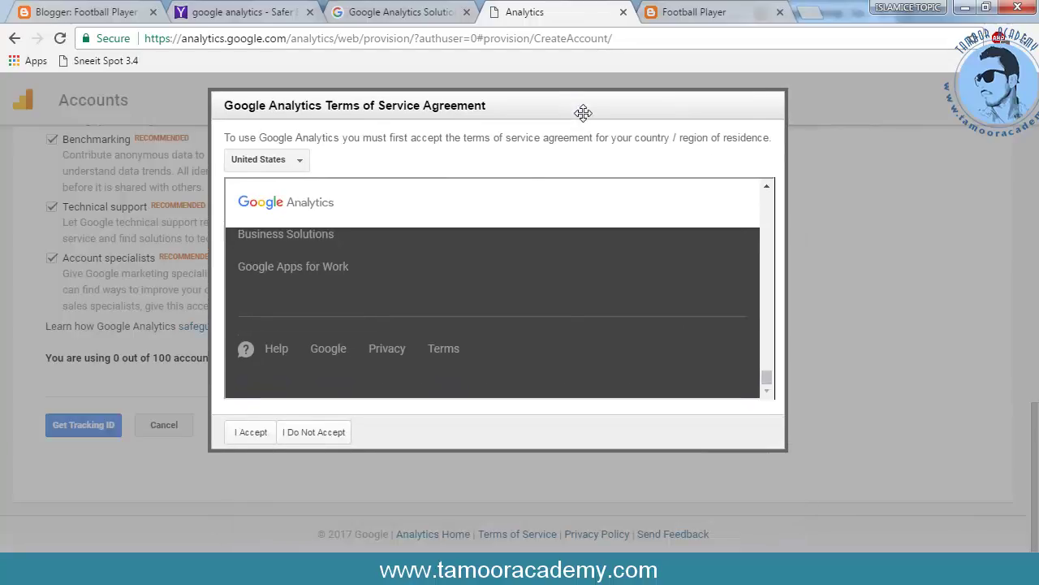
{"action": "left_click", "coordinate": [250, 432]}
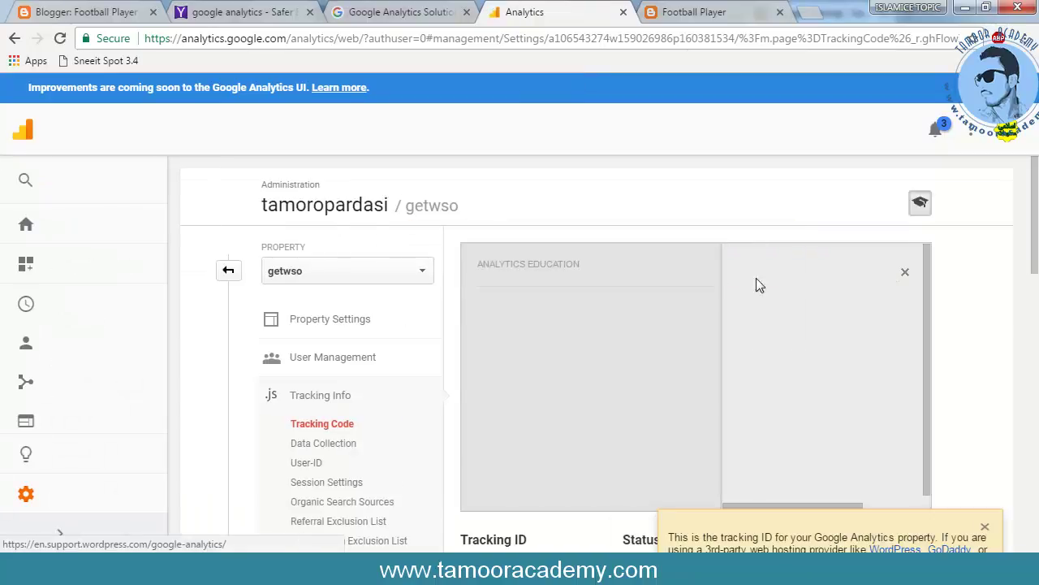
Dismiss the Analytics Education panel, the tracking ID tip and the internal error message
{"action": "left_click", "coordinate": [905, 274]}
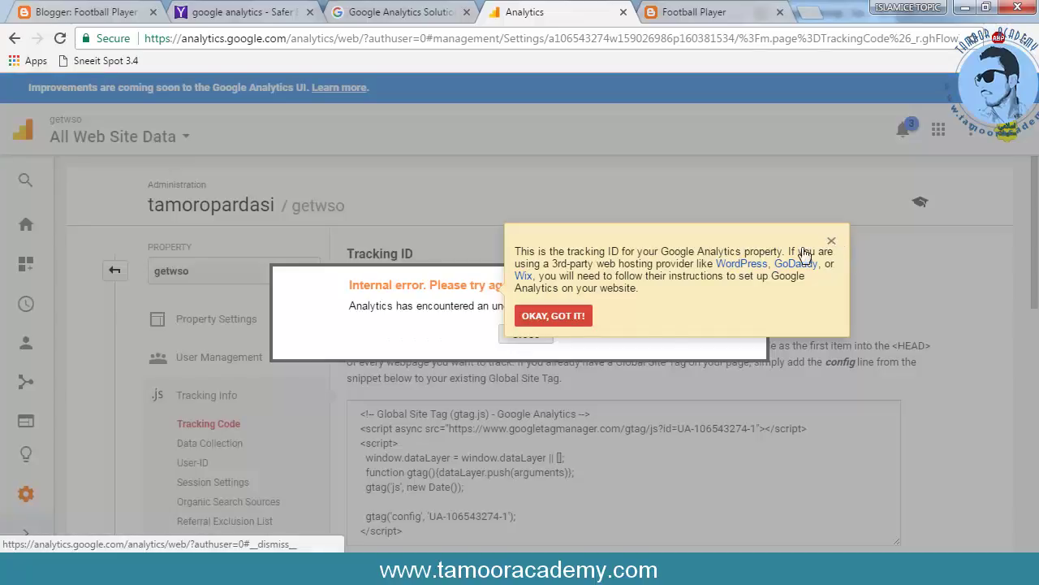
{"action": "left_click", "coordinate": [830, 244]}
{"action": "left_click", "coordinate": [539, 335]}
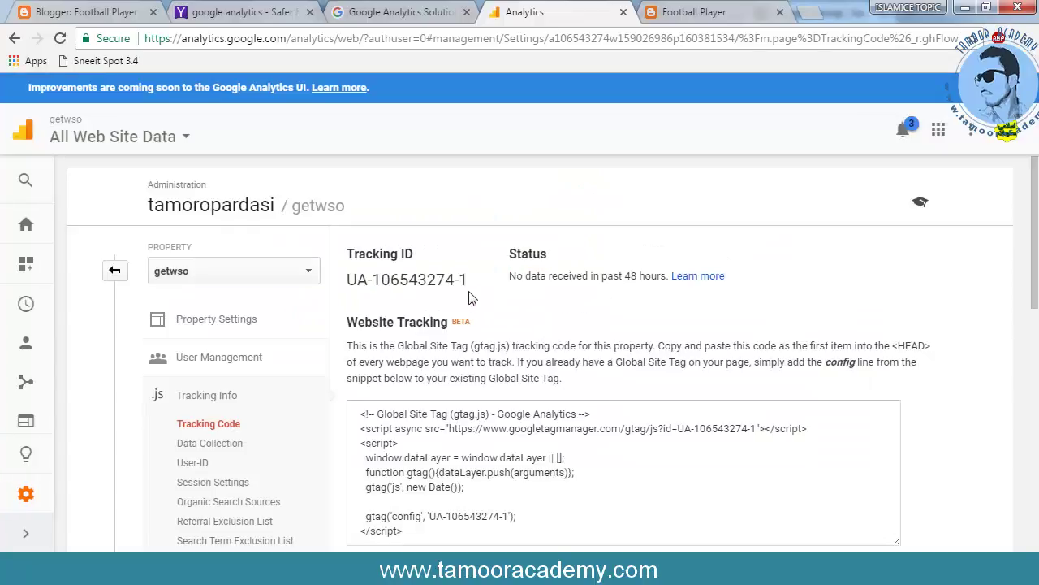
Look through the getwso tracking code page, copy the property's tracking ID and dismiss the Malwarebytes notification
{"action": "mouse_move", "coordinate": [469, 282]}
{"action": "left_mouse_down"}
{"action": "mouse_move", "coordinate": [357, 284]}
{"action": "mouse_move", "coordinate": [475, 284]}
{"action": "left_mouse_up"}
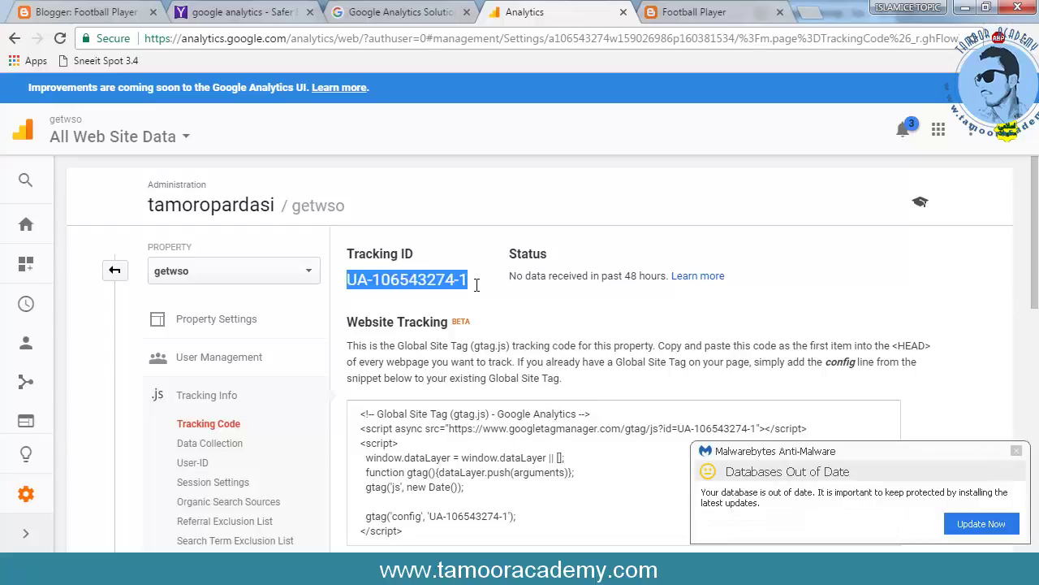
{"action": "right_click", "coordinate": [465, 285]}
{"action": "left_click", "coordinate": [476, 290]}
{"action": "scroll", "coordinate": [607, 297], "scroll_direction": "down", "scroll_amount": 1}
{"action": "scroll", "coordinate": [495, 294], "scroll_direction": "down", "scroll_amount": 2}
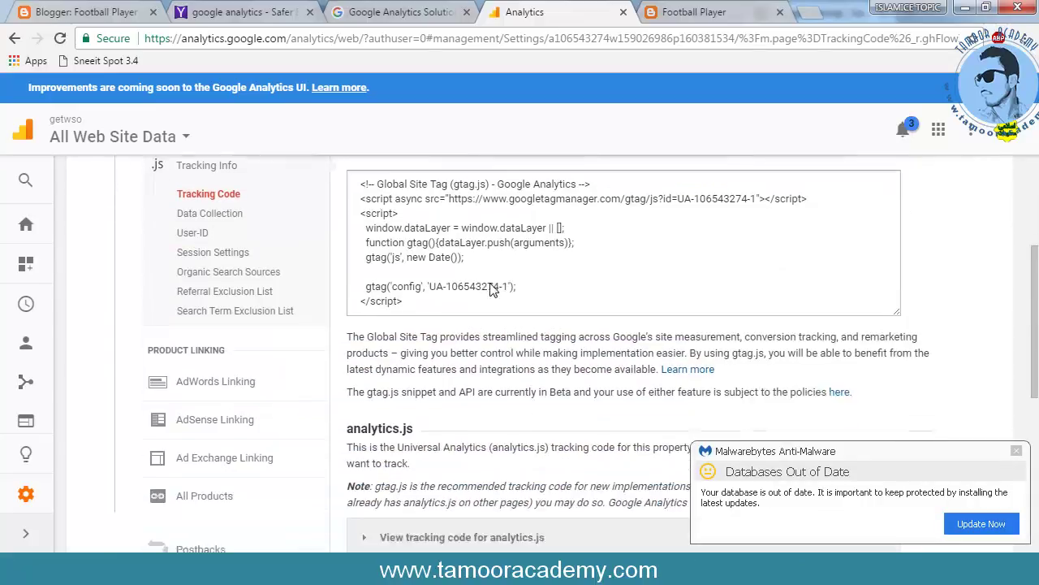
{"action": "scroll", "coordinate": [495, 293], "scroll_direction": "down", "scroll_amount": 5}
{"action": "scroll", "coordinate": [509, 279], "scroll_direction": "up", "scroll_amount": 5}
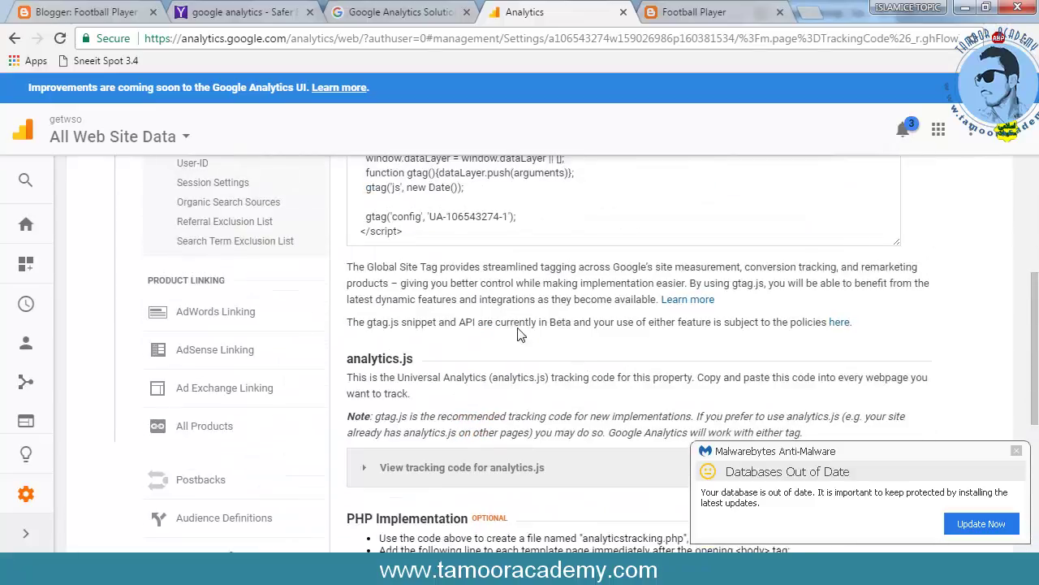
{"action": "scroll", "coordinate": [509, 279], "scroll_direction": "up", "scroll_amount": 2}
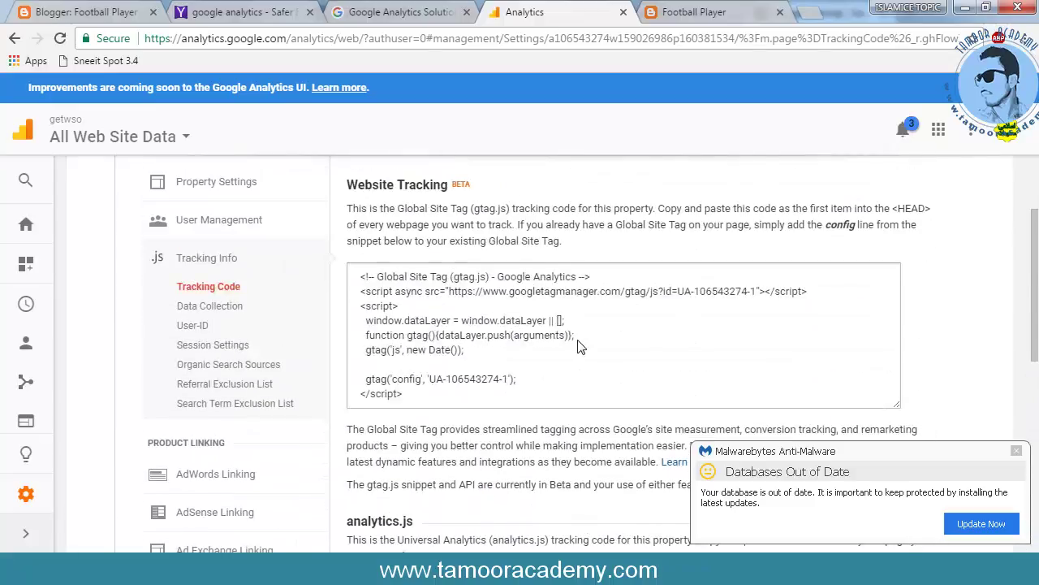
{"action": "scroll", "coordinate": [561, 341], "scroll_direction": "up", "scroll_amount": 2}
{"action": "triple_click", "coordinate": [406, 279]}
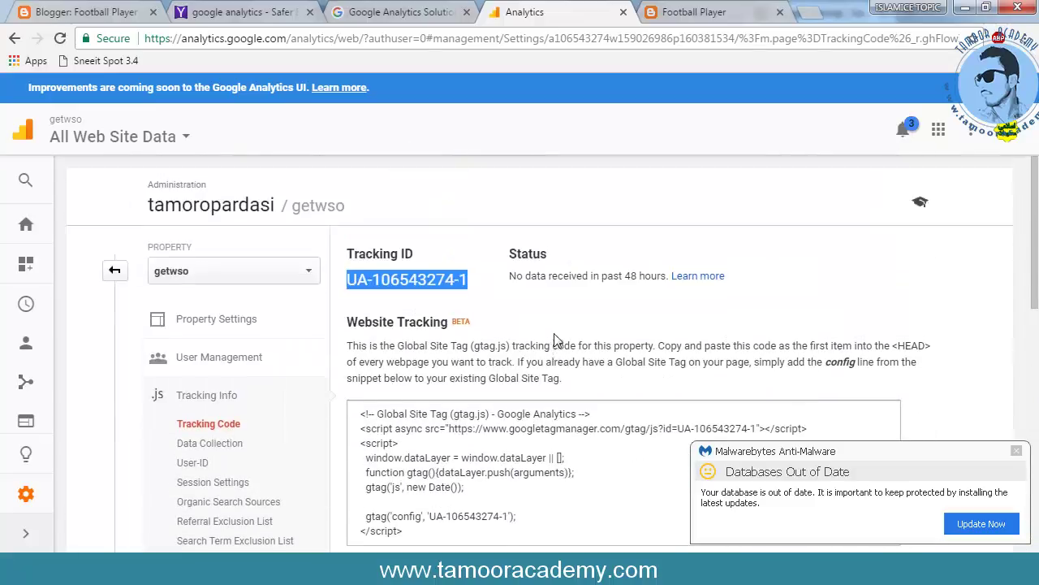
{"action": "right_click", "coordinate": [399, 290]}
{"action": "left_click", "coordinate": [427, 298]}
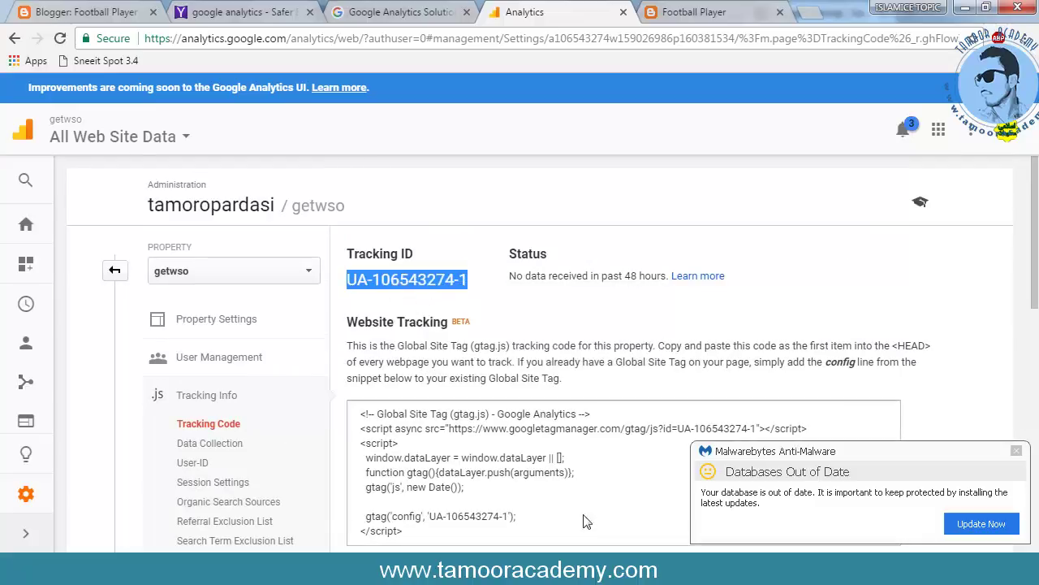
{"action": "left_click", "coordinate": [1016, 450]}
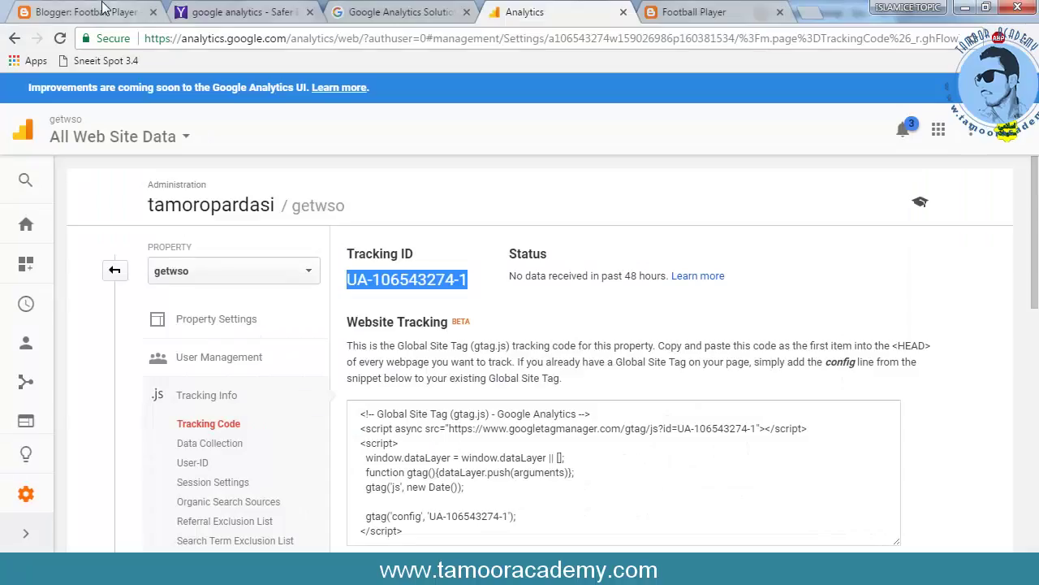
Paste the copied tracking ID as the Analytics Web Property ID in Blogger's Other settings and save the settings
{"action": "left_click", "coordinate": [100, 10]}
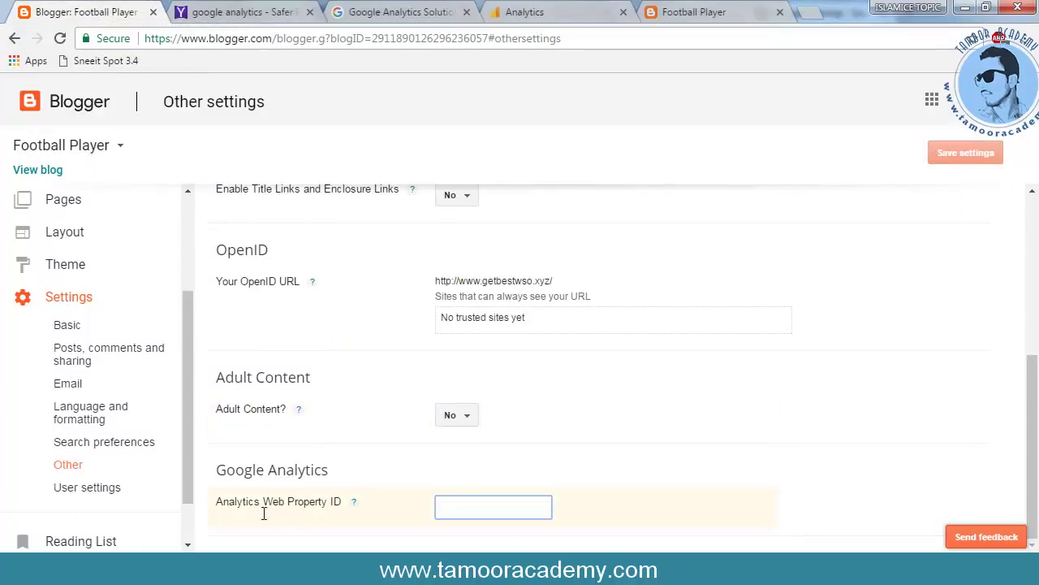
{"action": "right_click", "coordinate": [471, 512]}
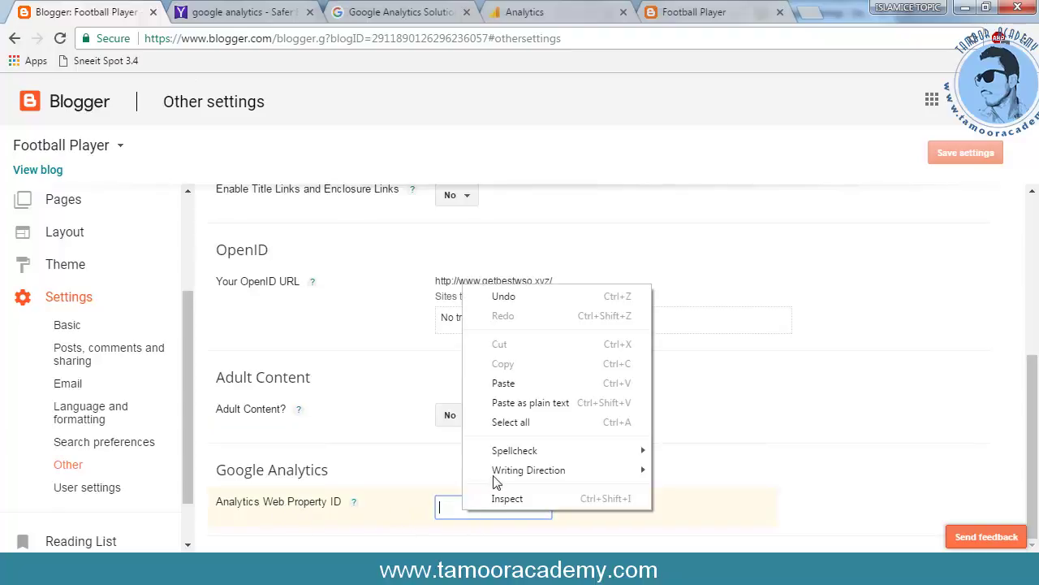
{"action": "left_click", "coordinate": [478, 383]}
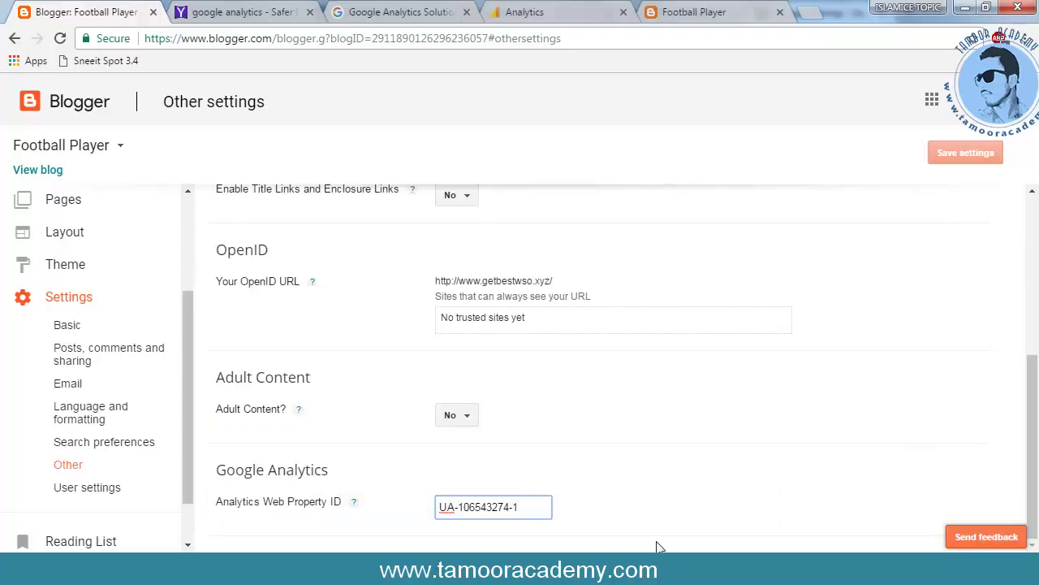
{"action": "left_click", "coordinate": [756, 415]}
{"action": "left_click", "coordinate": [965, 153]}
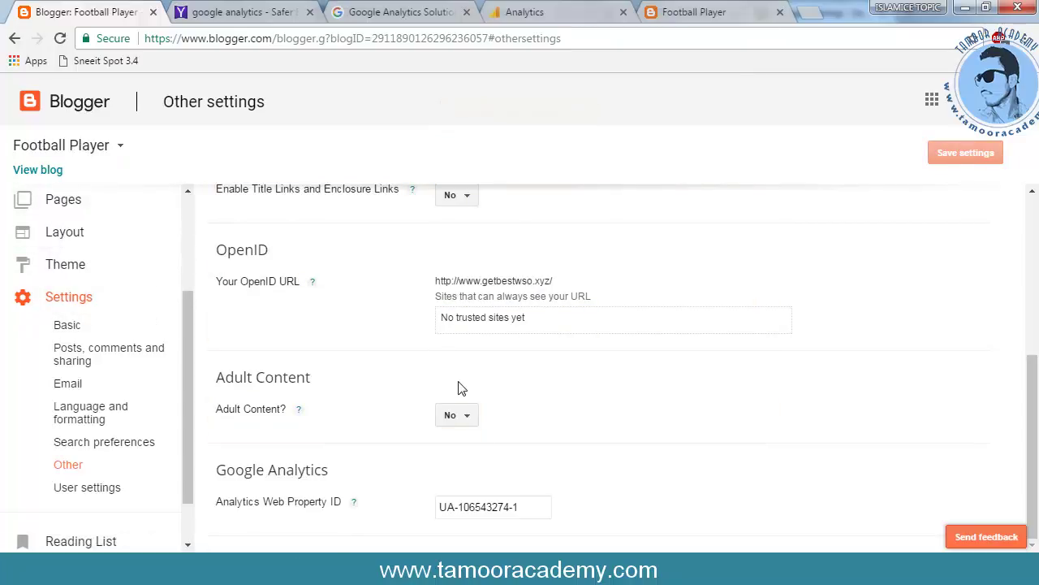
View the live Football Player blog and open the Analytics account's administration overview
{"action": "left_click", "coordinate": [684, 12]}
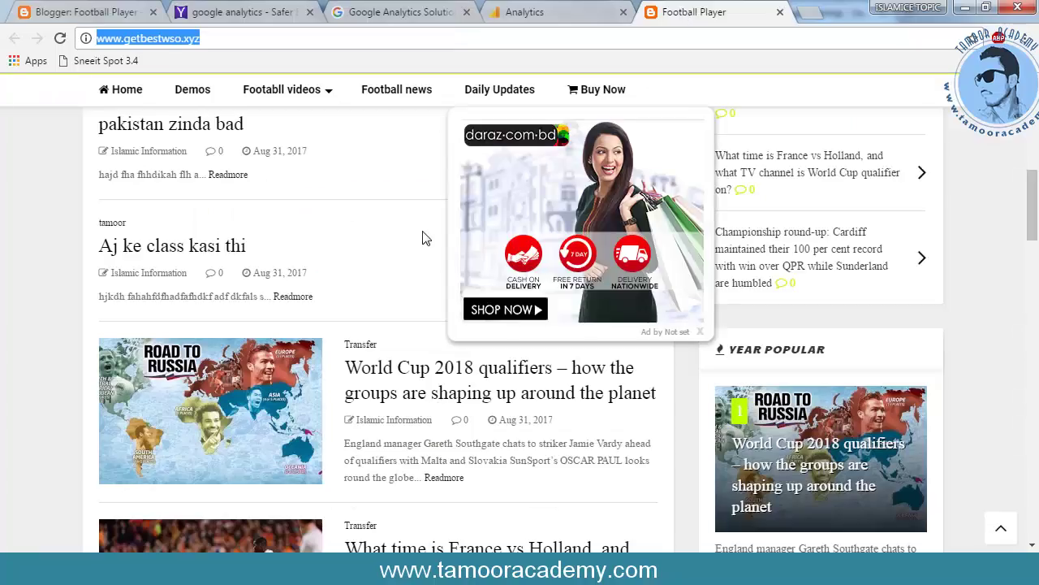
{"action": "scroll", "coordinate": [422, 238], "scroll_direction": "up", "scroll_amount": 5}
{"action": "left_click", "coordinate": [526, 11]}
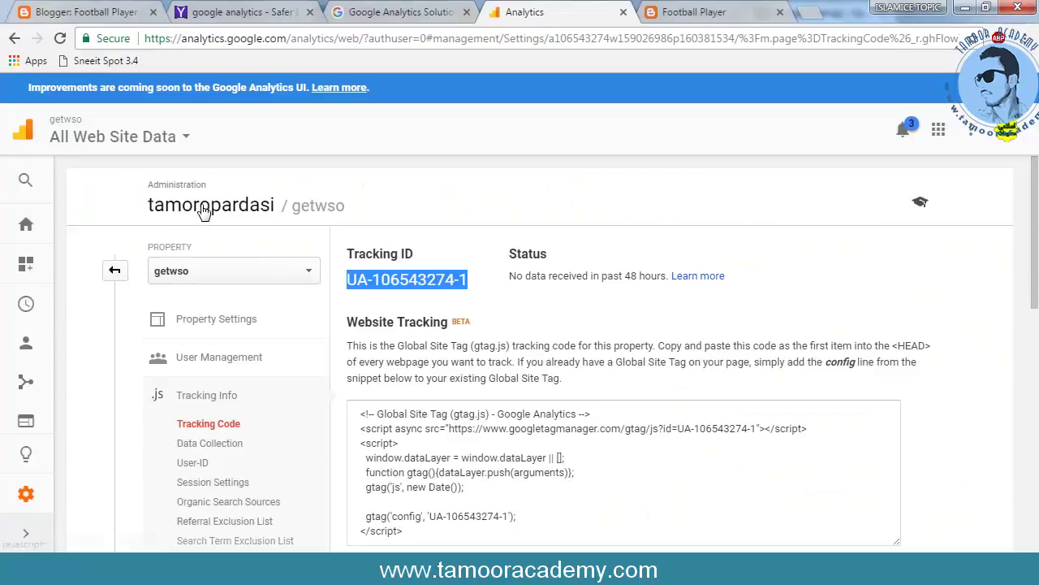
{"action": "left_click", "coordinate": [158, 203]}
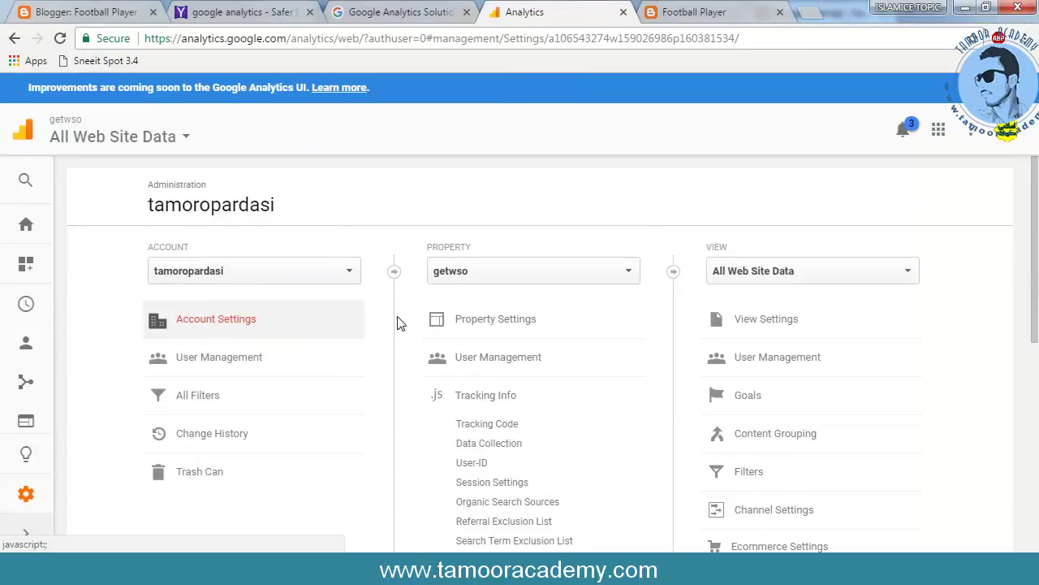
Look at the getwso property settings and the Analytics home page, and open the Real-Time Overview report
{"action": "scroll", "coordinate": [515, 270], "scroll_direction": "down", "scroll_amount": 1}
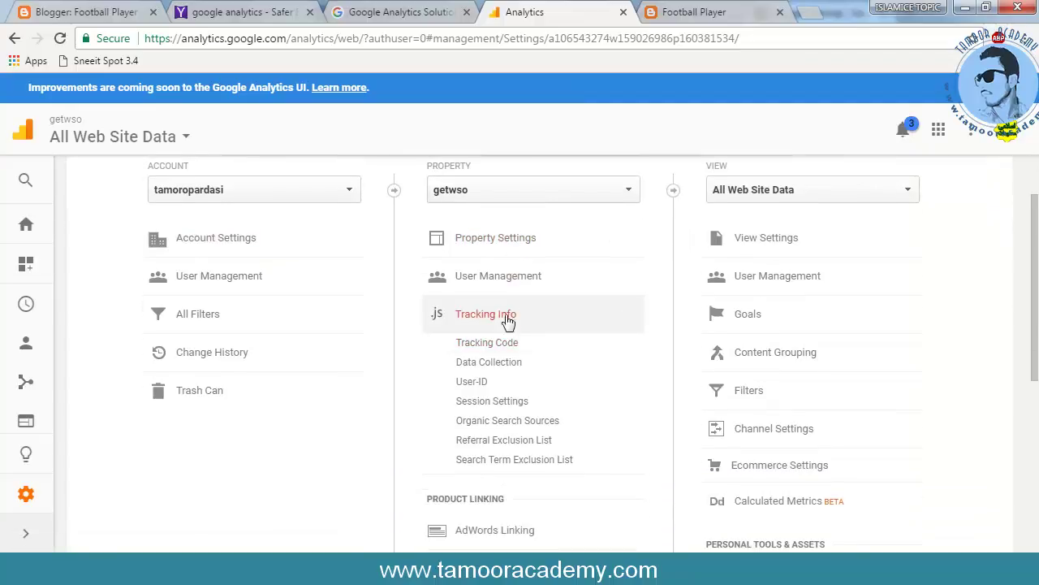
{"action": "left_click", "coordinate": [643, 226]}
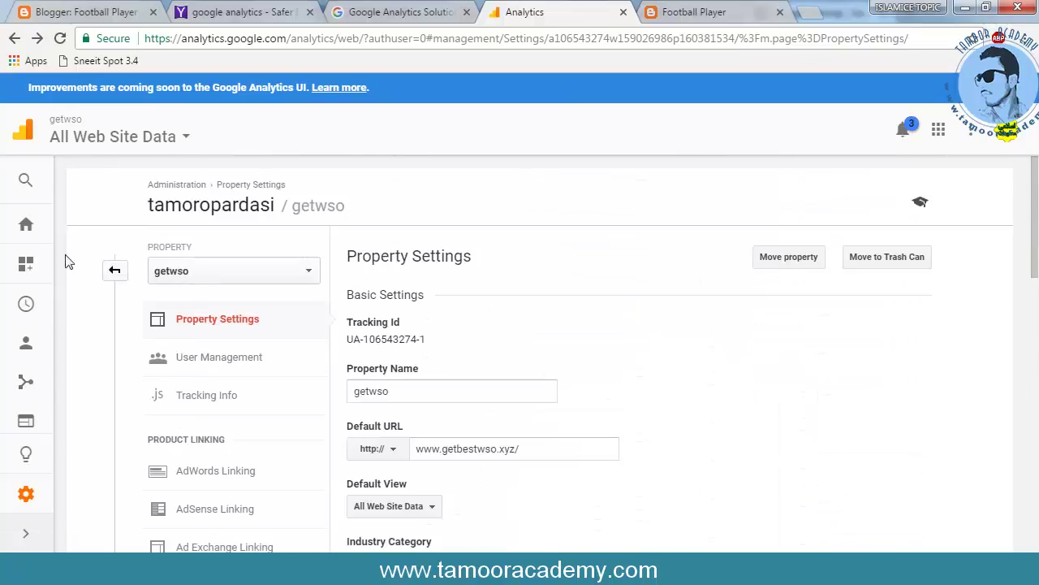
{"action": "left_click", "coordinate": [26, 224]}
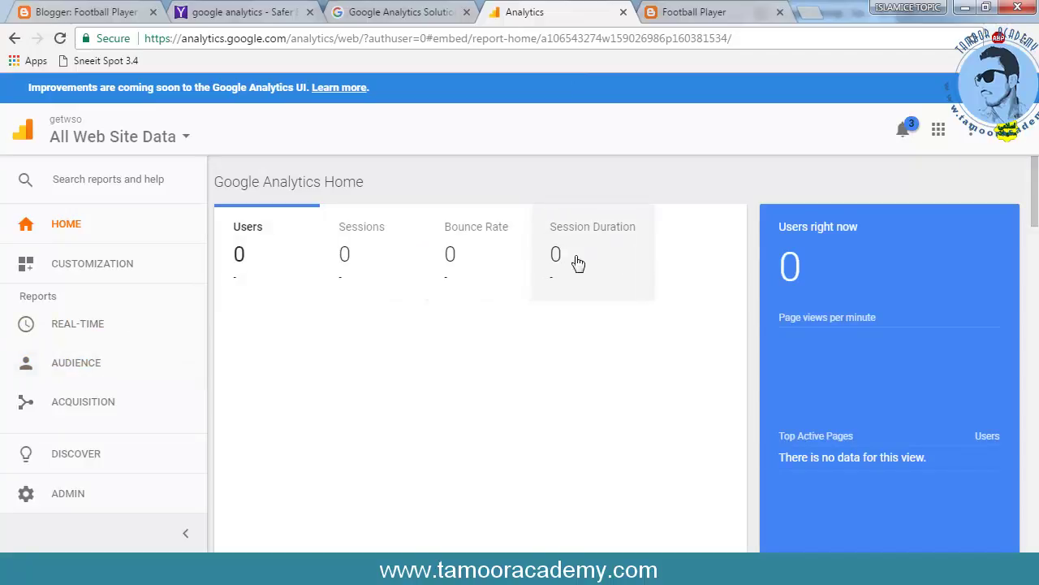
{"action": "left_click", "coordinate": [102, 330]}
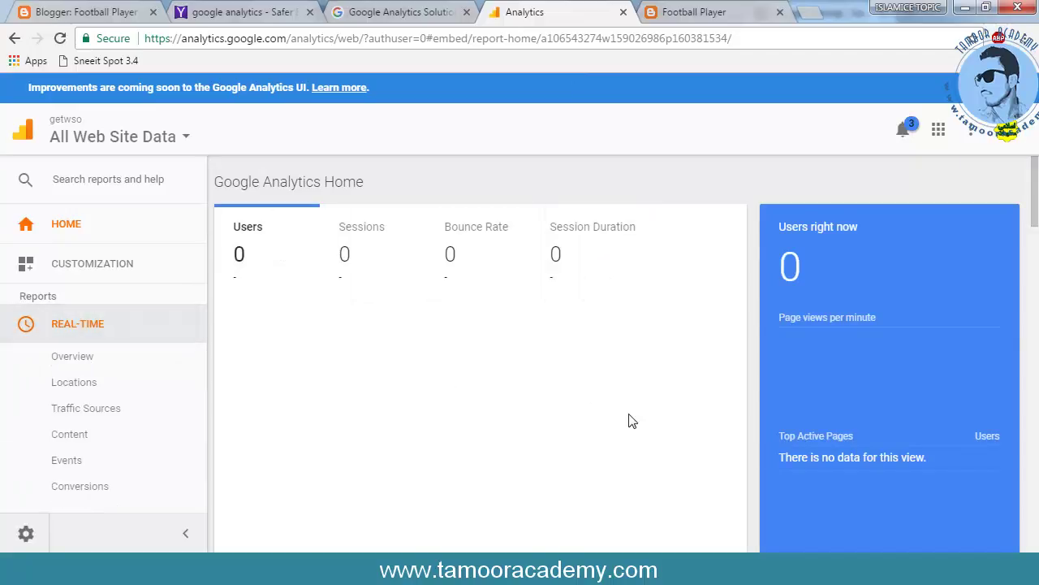
{"action": "left_click", "coordinate": [73, 357]}
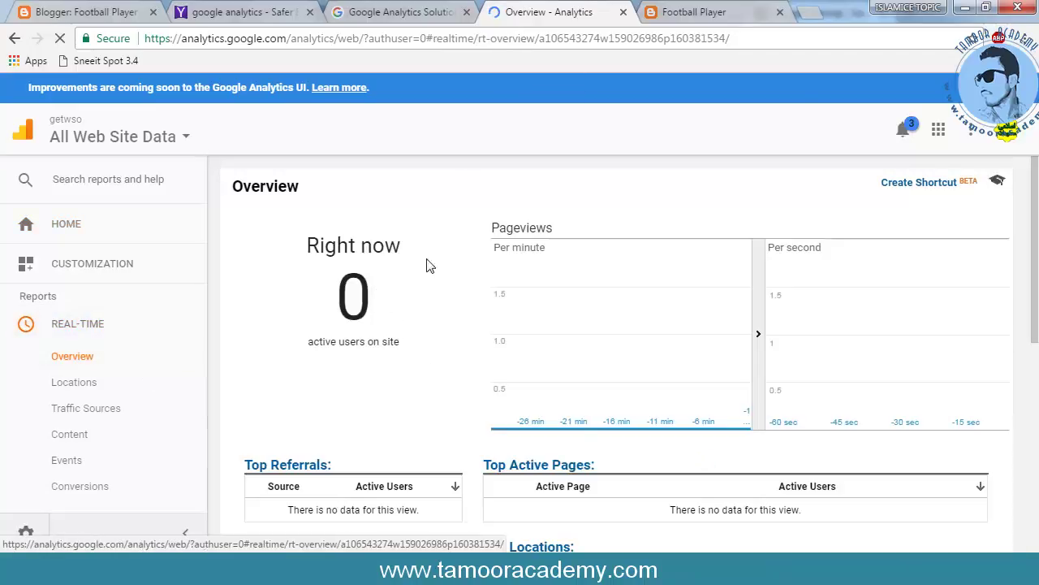
{"action": "key", "text": "ctrl+Tab"}
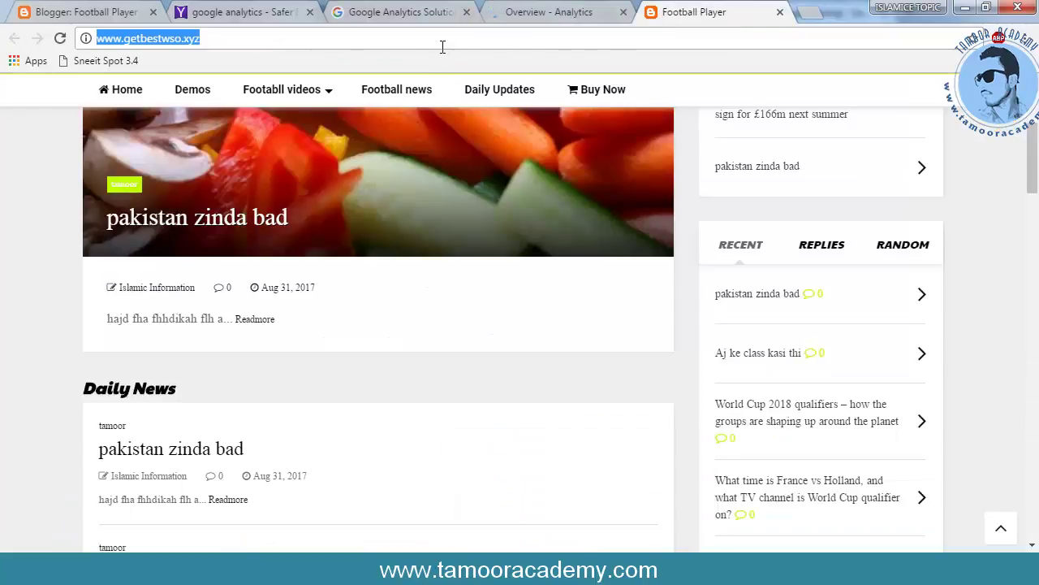
{"action": "key", "text": "Return"}
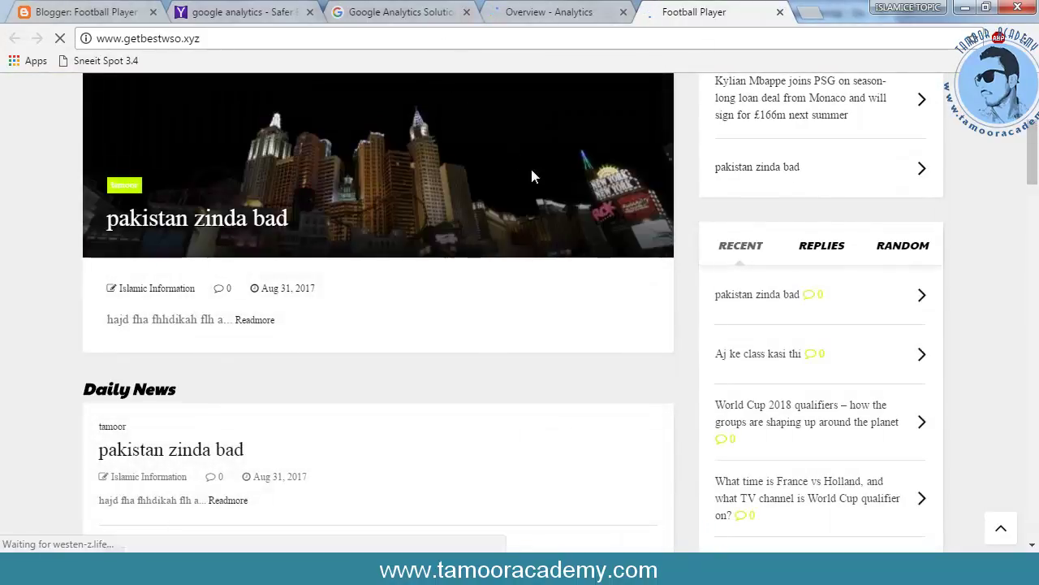
{"action": "scroll", "coordinate": [513, 159], "scroll_direction": "down", "scroll_amount": 5}
{"action": "scroll", "coordinate": [536, 176], "scroll_direction": "down", "scroll_amount": 2}
{"action": "scroll", "coordinate": [568, 184], "scroll_direction": "up", "scroll_amount": 7}
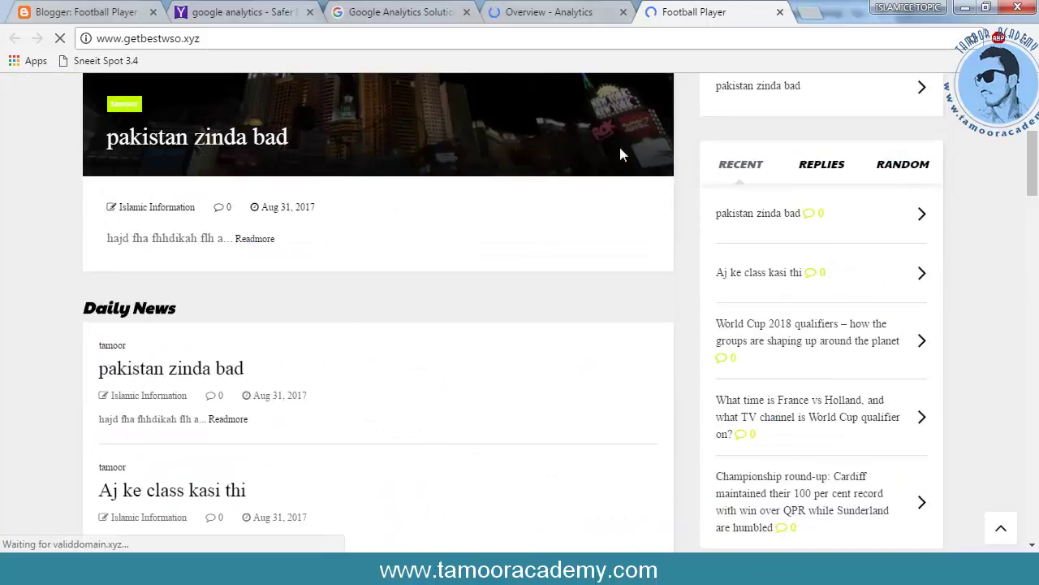
{"action": "key", "text": "ctrl+shift+Tab"}
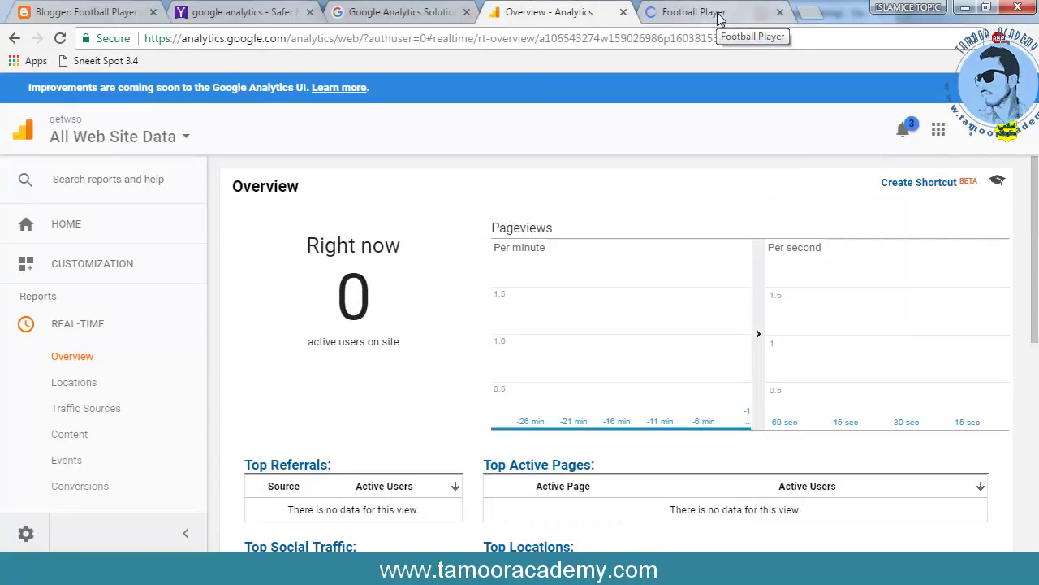
{"action": "key", "text": "F5"}
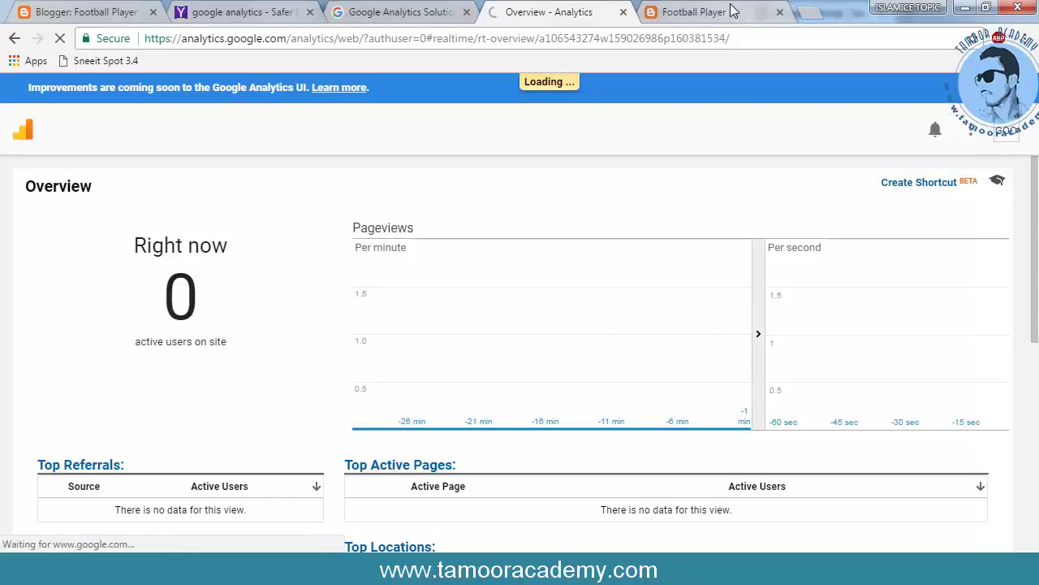
Search for "google webmaster" from google.com in a new tab, open the Google Webmasters result and close the search results
{"action": "left_click", "coordinate": [104, 11]}
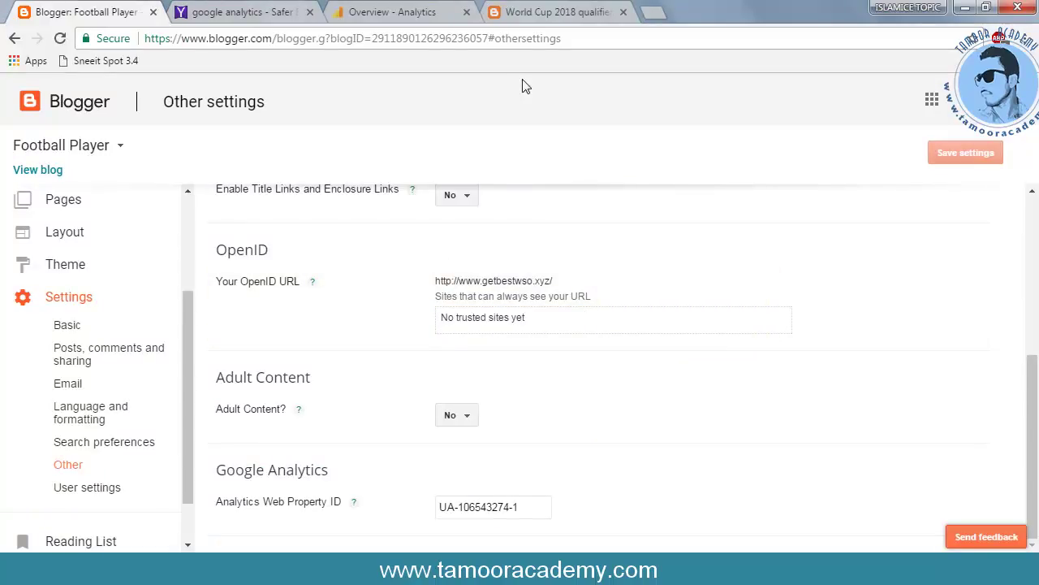
{"action": "left_click", "coordinate": [658, 21]}
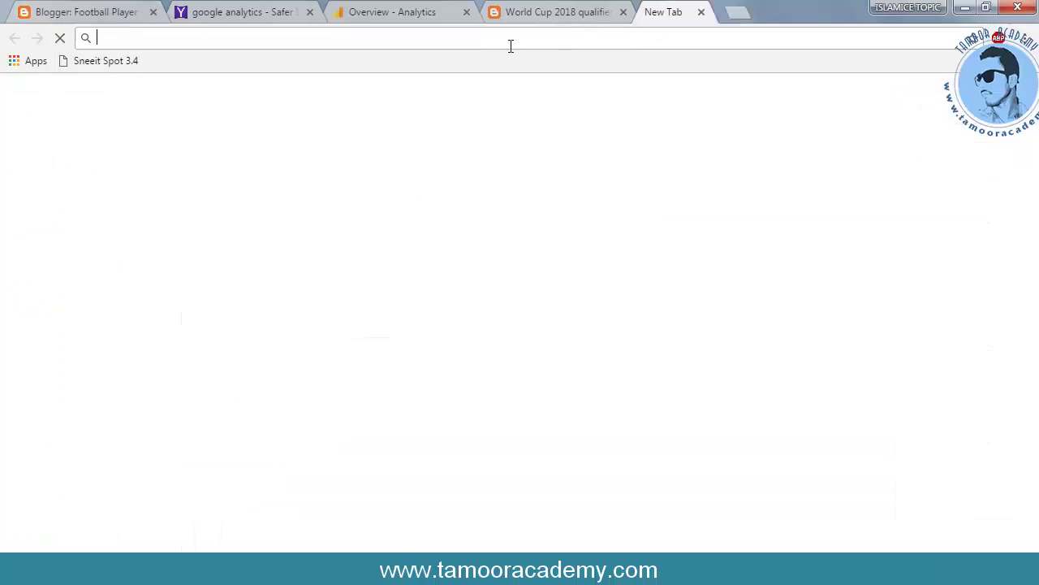
{"action": "type", "text": "google.com"}
{"action": "key", "text": "Return"}
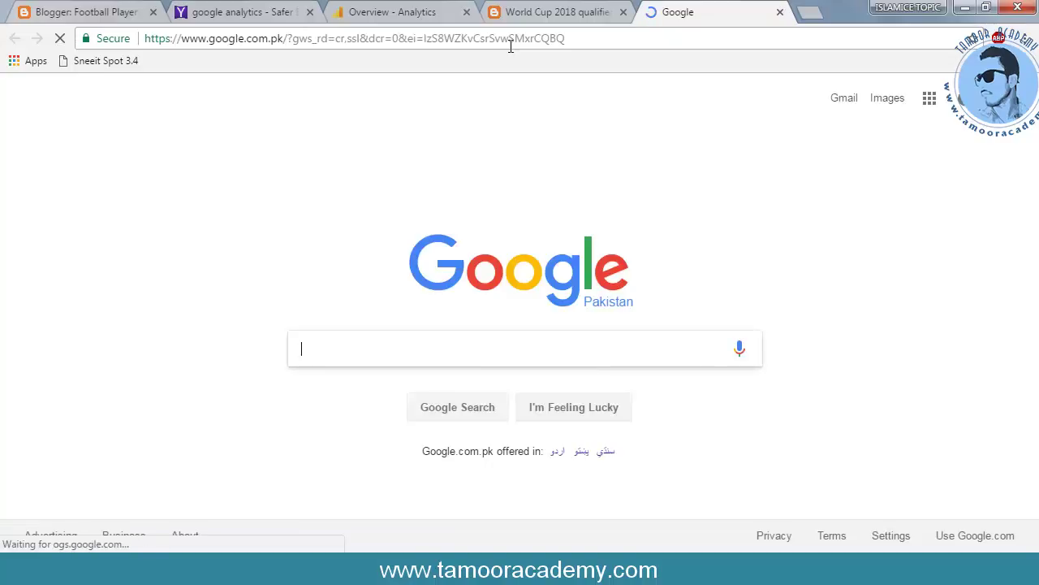
{"action": "type", "text": "webmaster"}
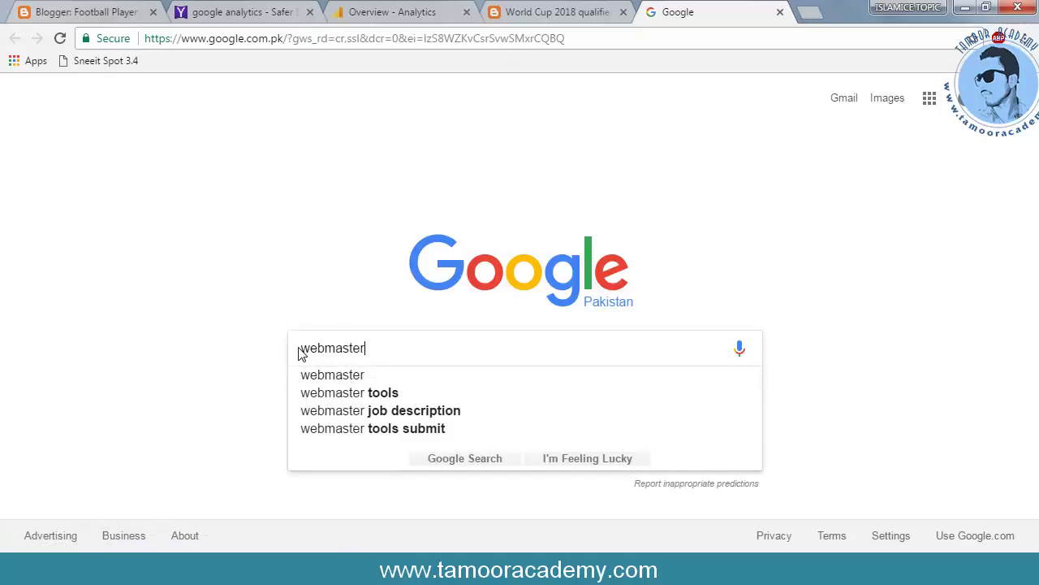
{"action": "key", "text": "Home"}
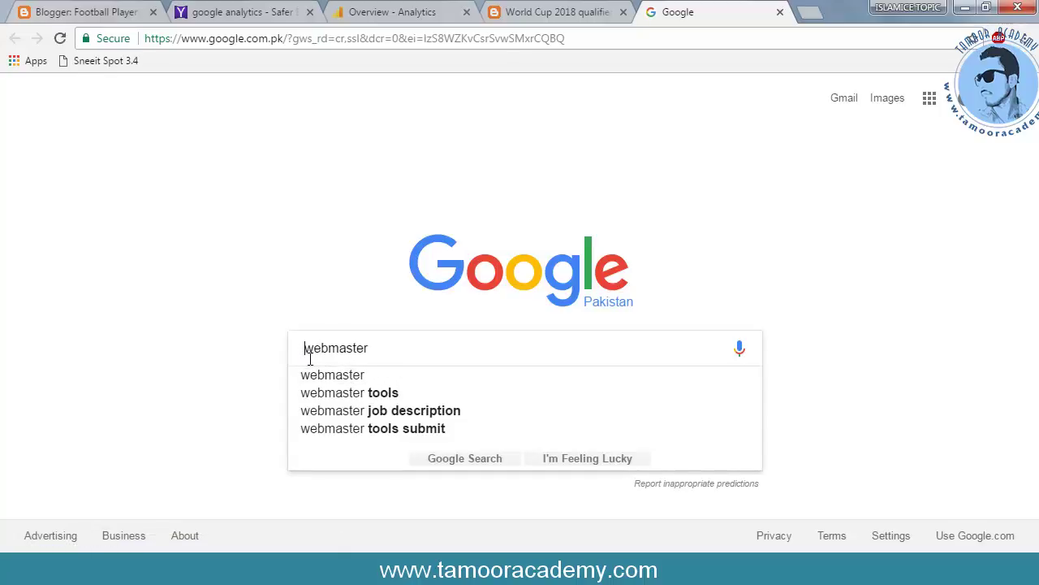
{"action": "type", "text": "google"}
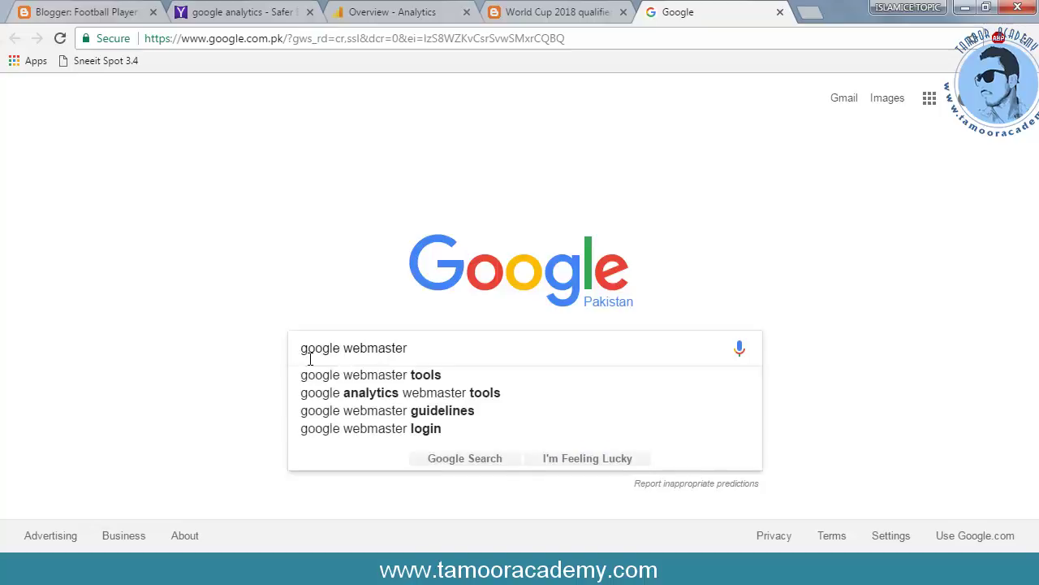
{"action": "key", "text": "Return"}
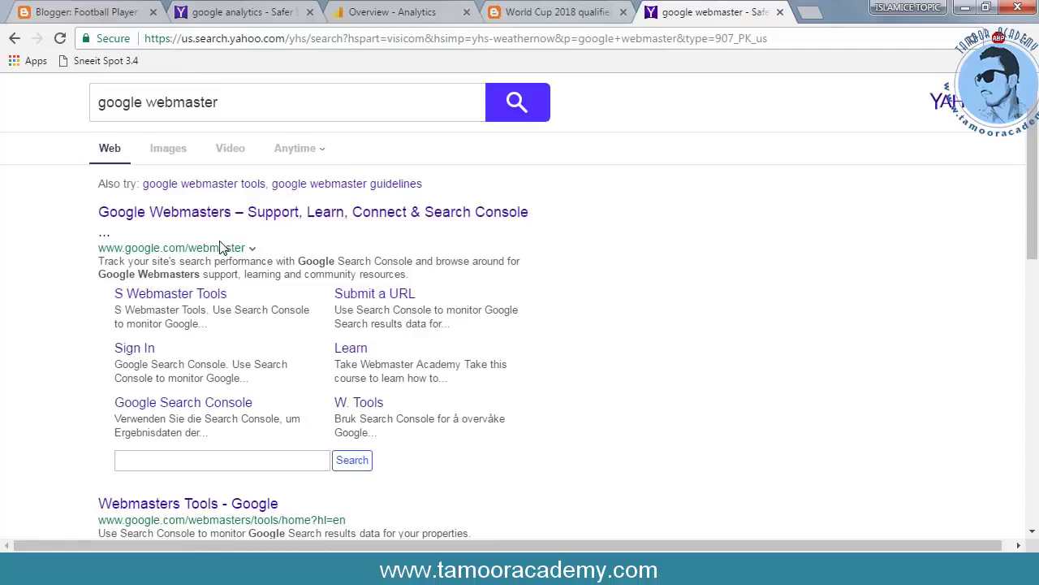
{"action": "left_click", "coordinate": [231, 214]}
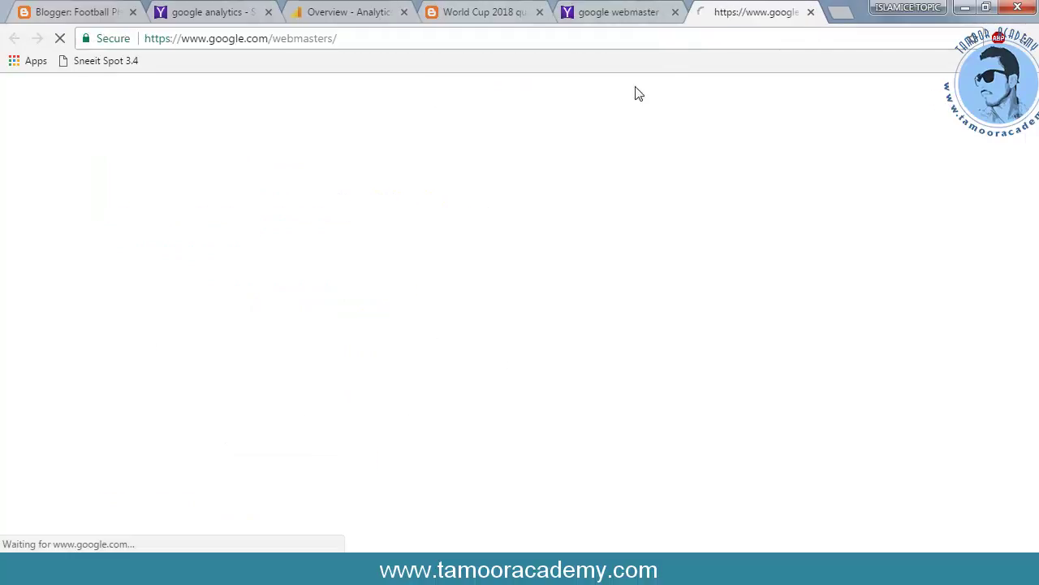
{"action": "left_click", "coordinate": [676, 12]}
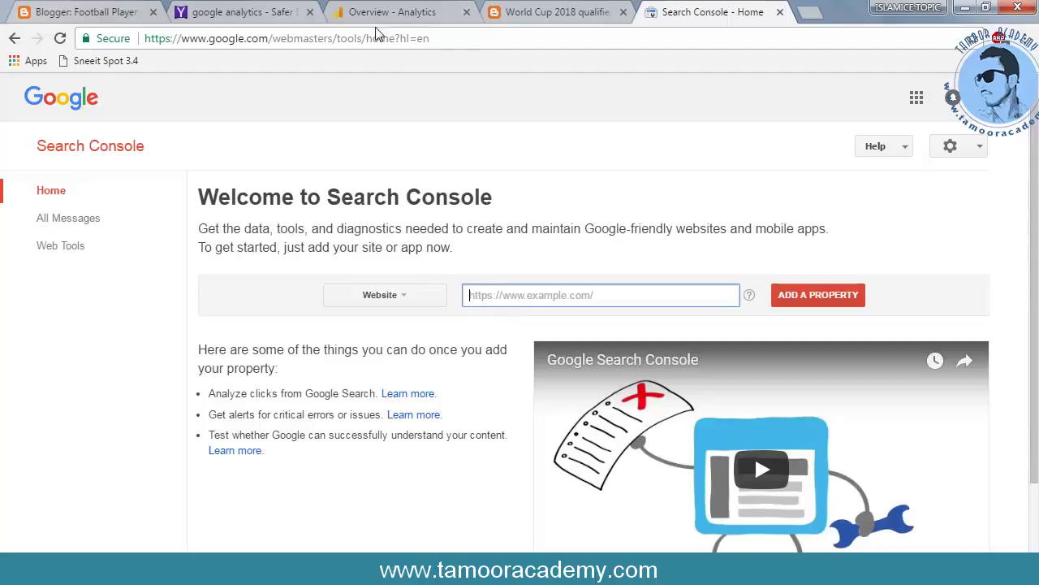
{"action": "left_click", "coordinate": [535, 11]}
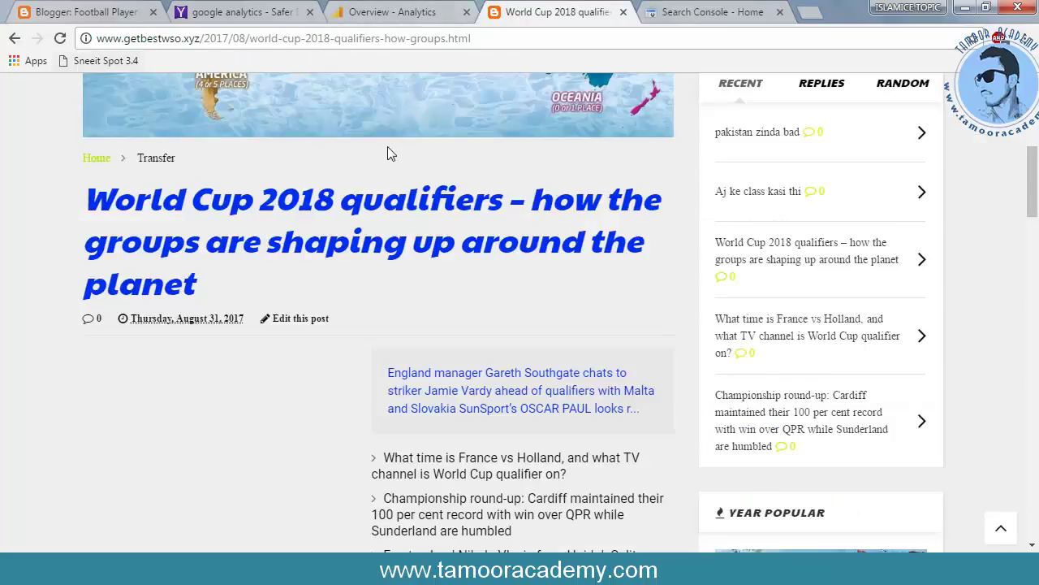
{"action": "scroll", "coordinate": [316, 154], "scroll_direction": "up", "scroll_amount": 5}
{"action": "left_click", "coordinate": [116, 158]}
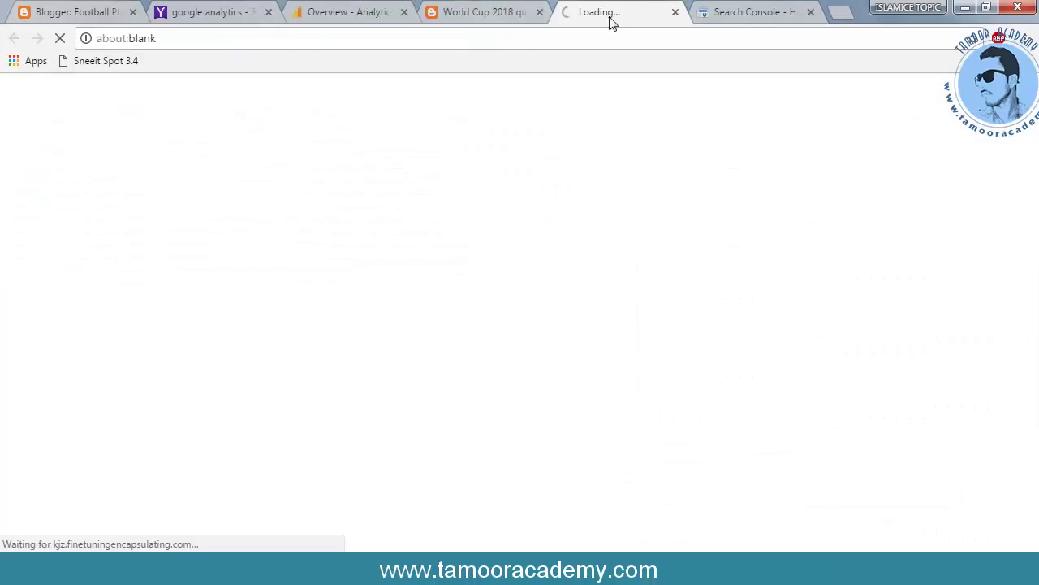
{"action": "key", "text": "ctrl+w"}
{"action": "left_click_drag", "start_coordinate": [200, 39], "coordinate": [103, 51]}
{"action": "right_click", "coordinate": [112, 44]}
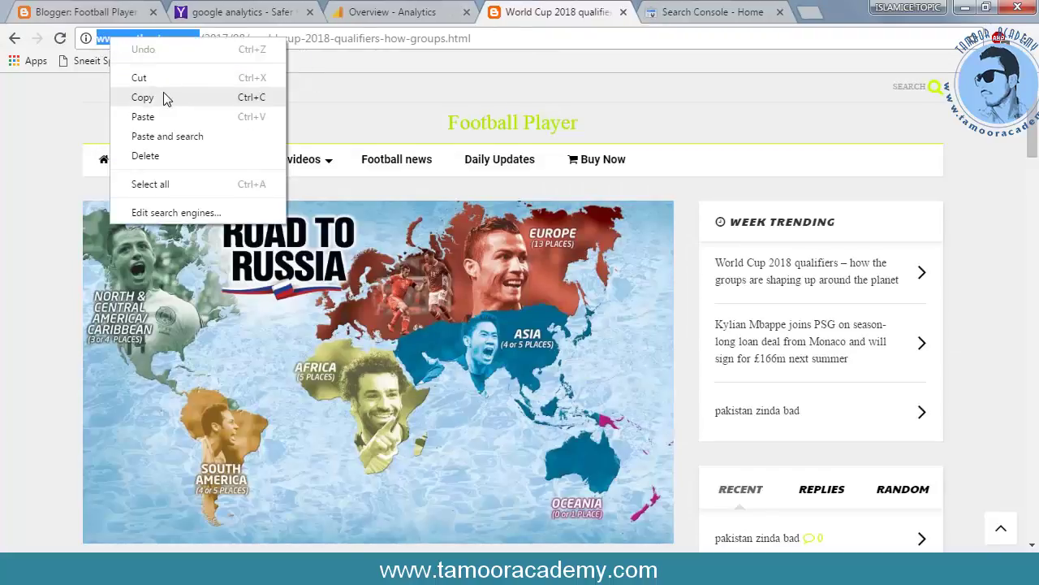
{"action": "left_click", "coordinate": [142, 98]}
{"action": "left_click", "coordinate": [507, 129]}
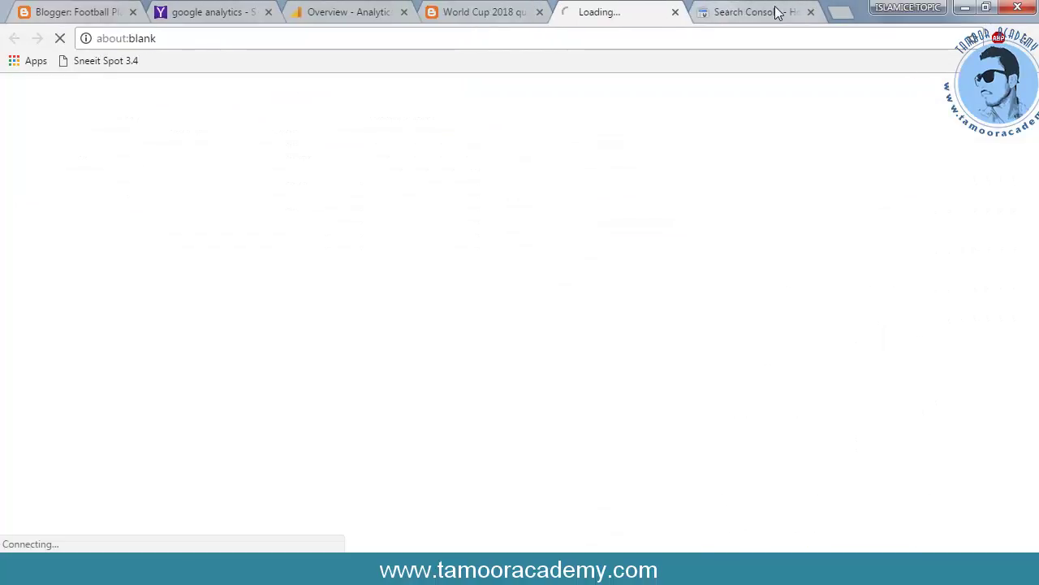
{"action": "left_click", "coordinate": [763, 11]}
{"action": "right_click", "coordinate": [515, 292]}
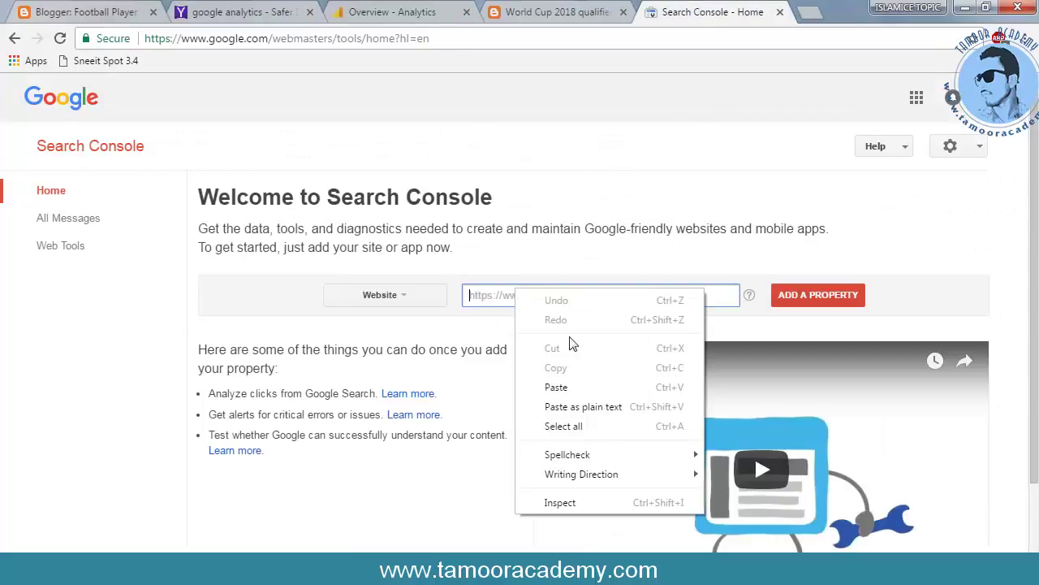
{"action": "left_click", "coordinate": [559, 386]}
{"action": "left_click_drag", "start_coordinate": [502, 308], "coordinate": [470, 309]}
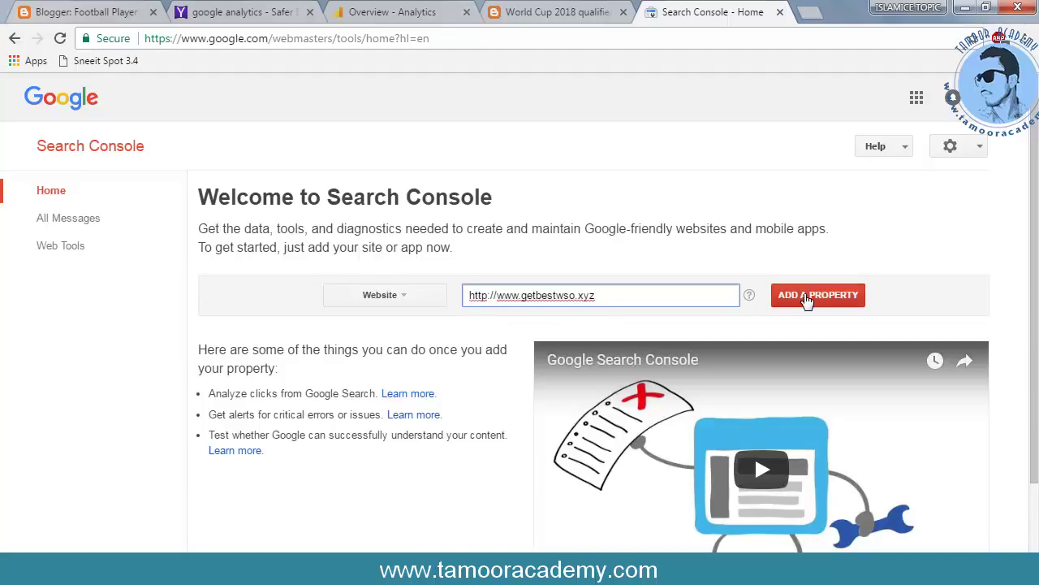
{"action": "left_click", "coordinate": [809, 298]}
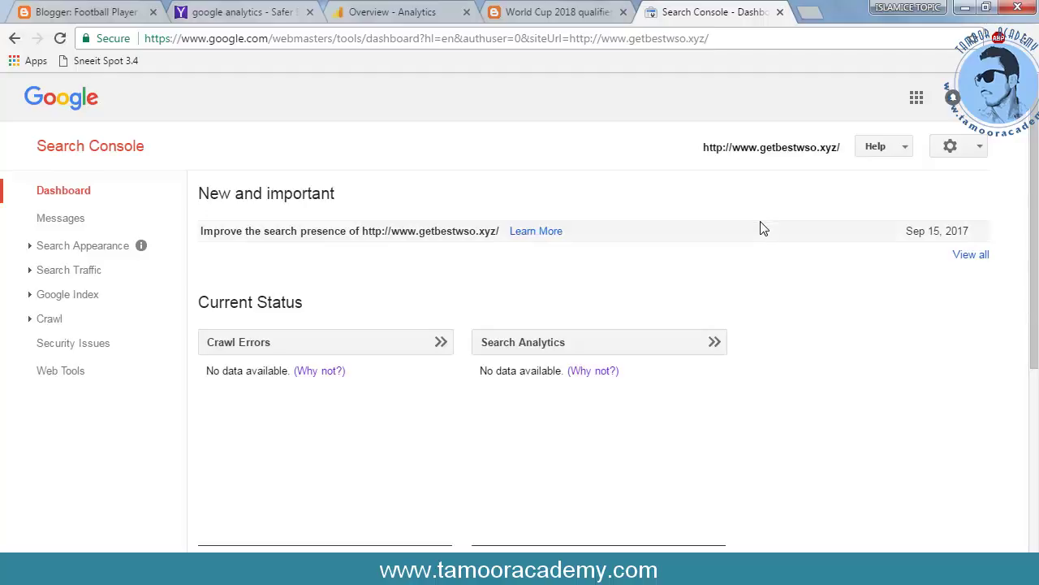
Open the property's Sitemaps page and bring up the Add/Test Sitemap form with its path field active
{"action": "scroll", "coordinate": [747, 244], "scroll_direction": "down", "scroll_amount": 3}
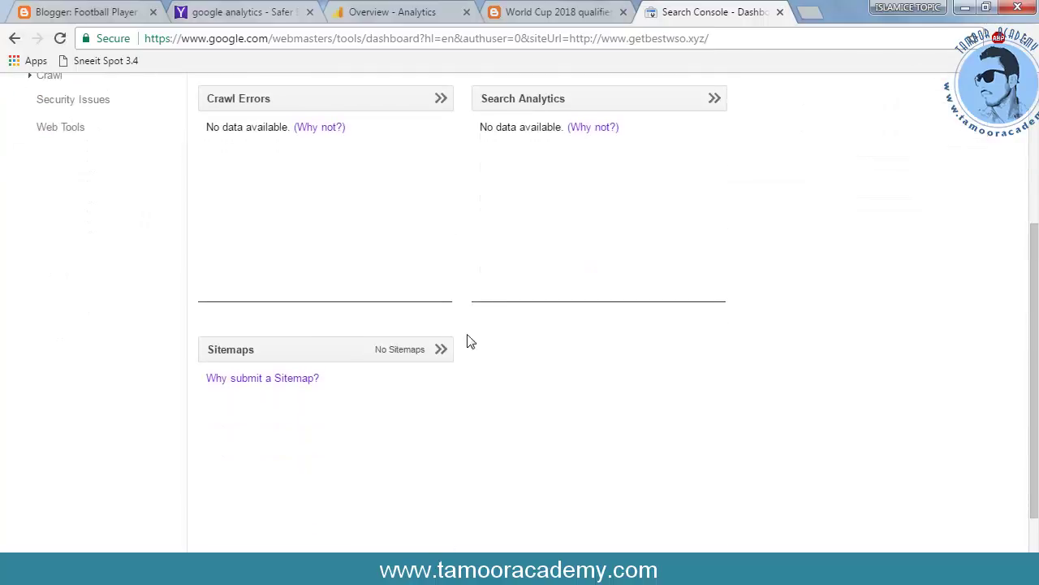
{"action": "left_click", "coordinate": [377, 359]}
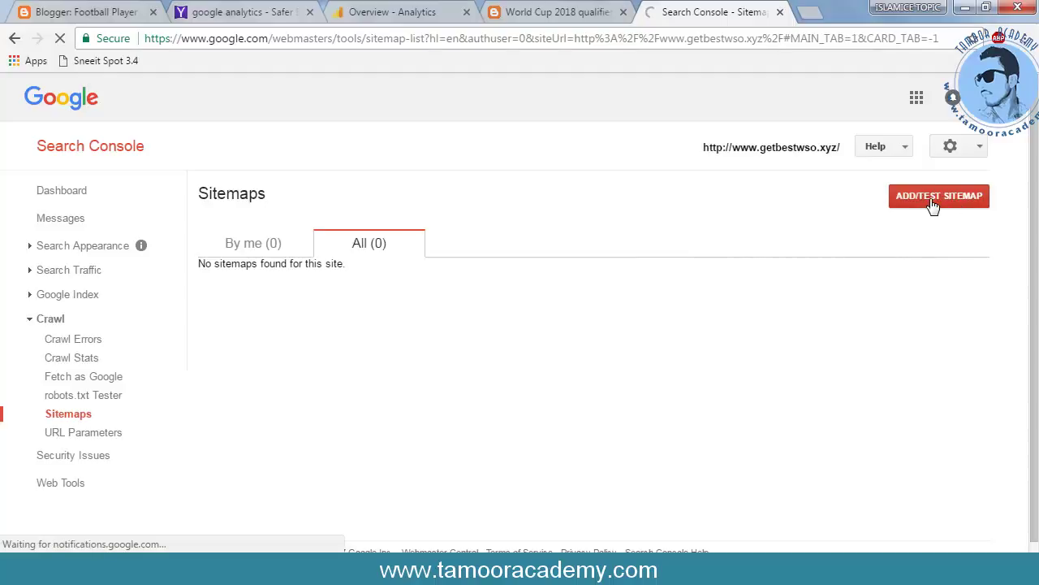
{"action": "left_click", "coordinate": [930, 203]}
{"action": "left_click", "coordinate": [860, 259]}
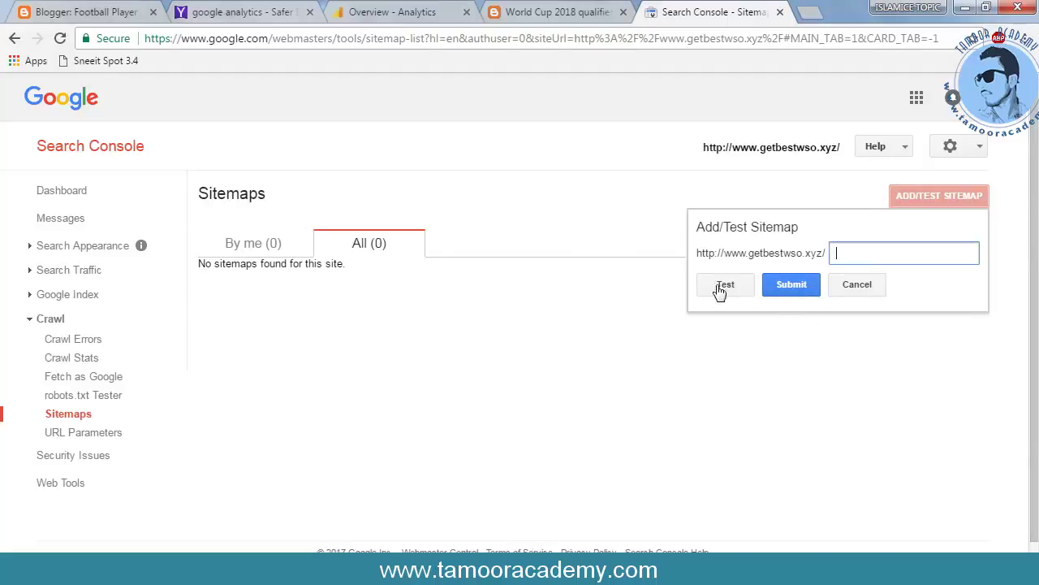
Switch to Firefox, search Google for "ctrlq blogger" and open the ctrlq.org Blogger sitemap generator
{"action": "left_click", "coordinate": [406, 568]}
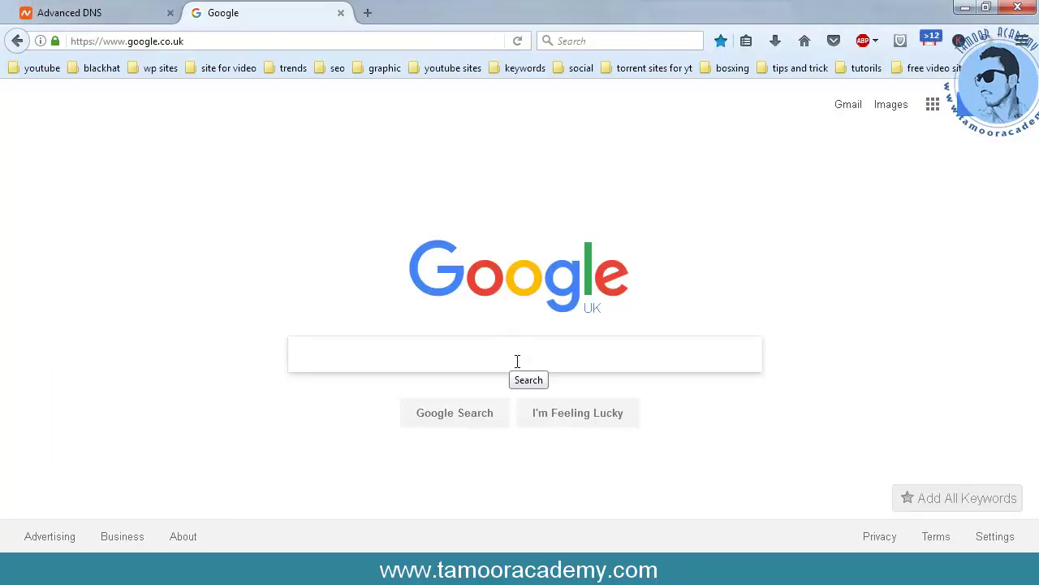
{"action": "type", "text": "ctrlq bl"}
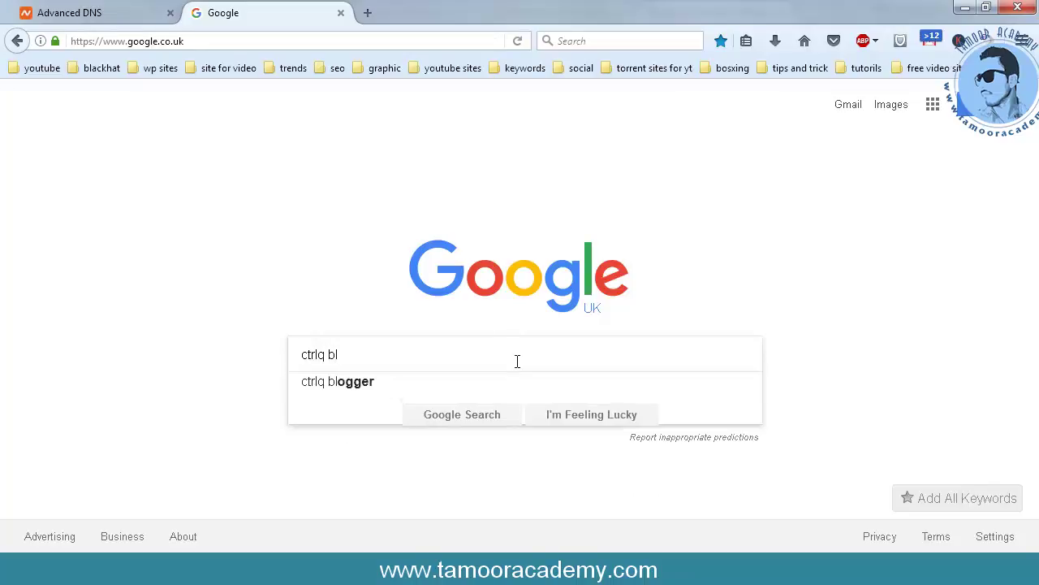
{"action": "left_click", "coordinate": [361, 381]}
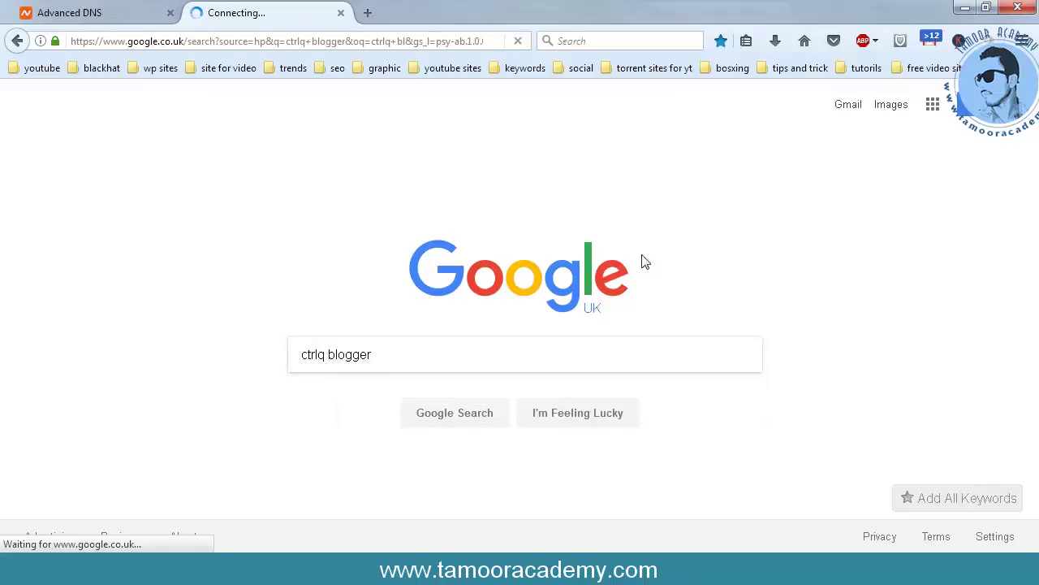
{"action": "left_click", "coordinate": [269, 233]}
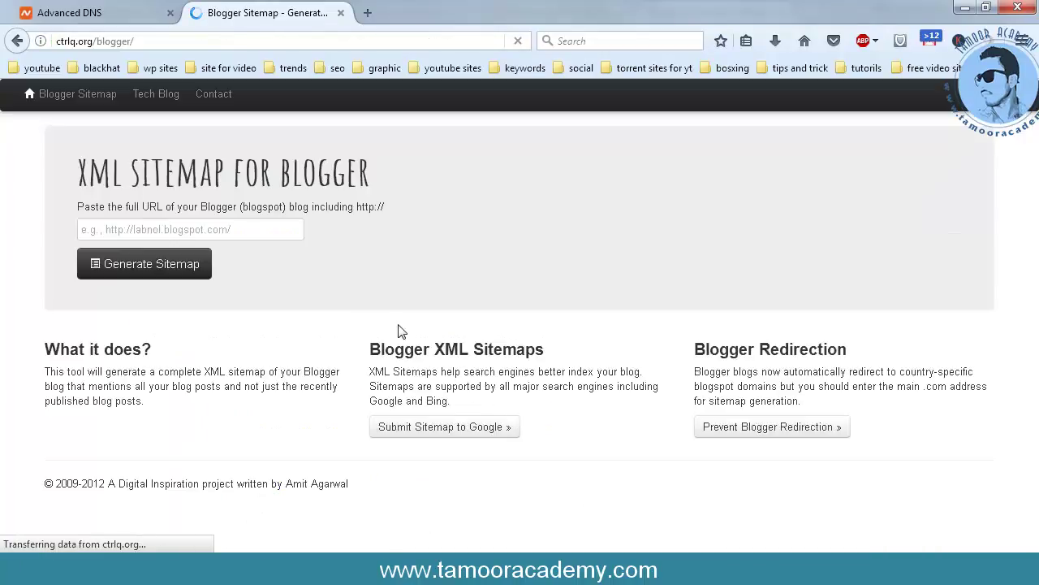
{"action": "right_click", "coordinate": [252, 233]}
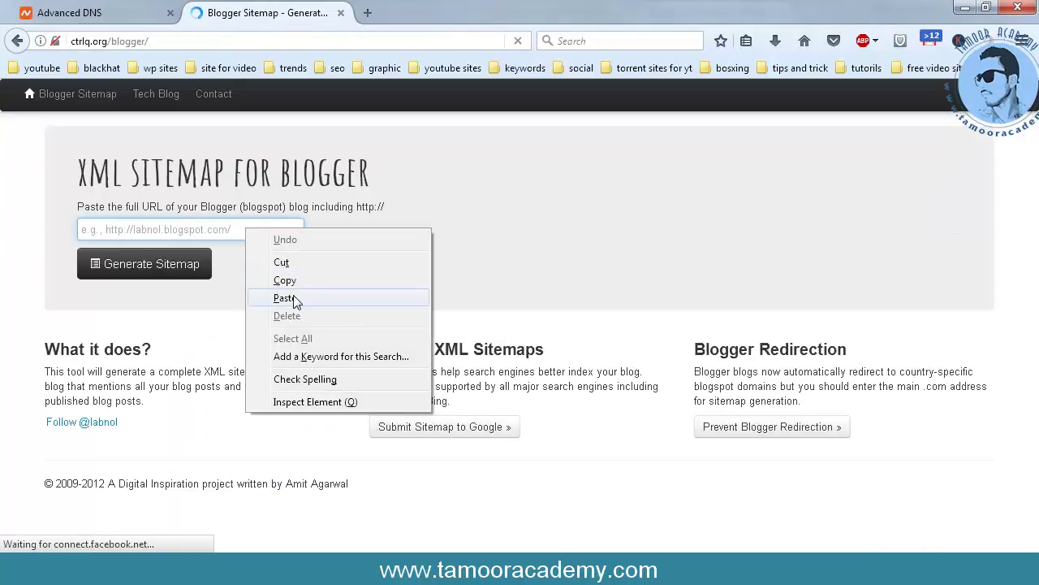
{"action": "left_click", "coordinate": [294, 297]}
{"action": "key", "text": "ctrl+a"}
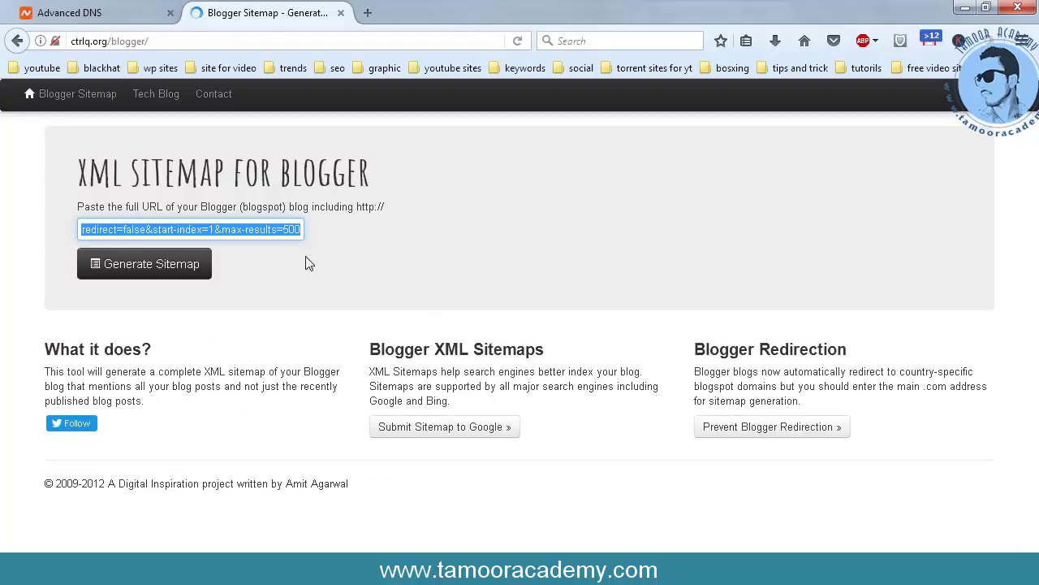
{"action": "key", "text": "BackSpace"}
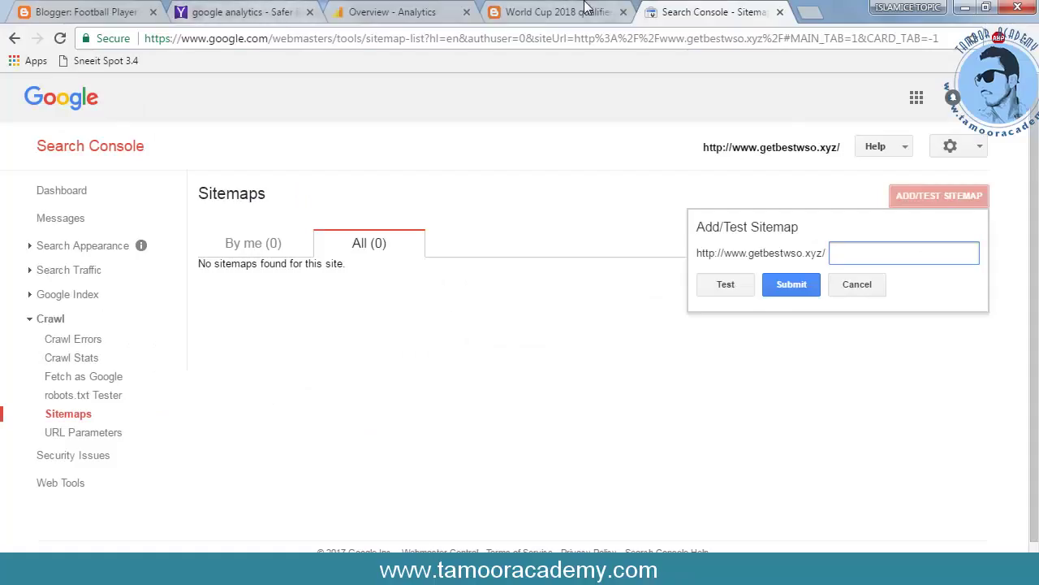
{"action": "left_click", "coordinate": [598, 11]}
{"action": "left_click_drag", "start_coordinate": [201, 42], "coordinate": [103, 43]}
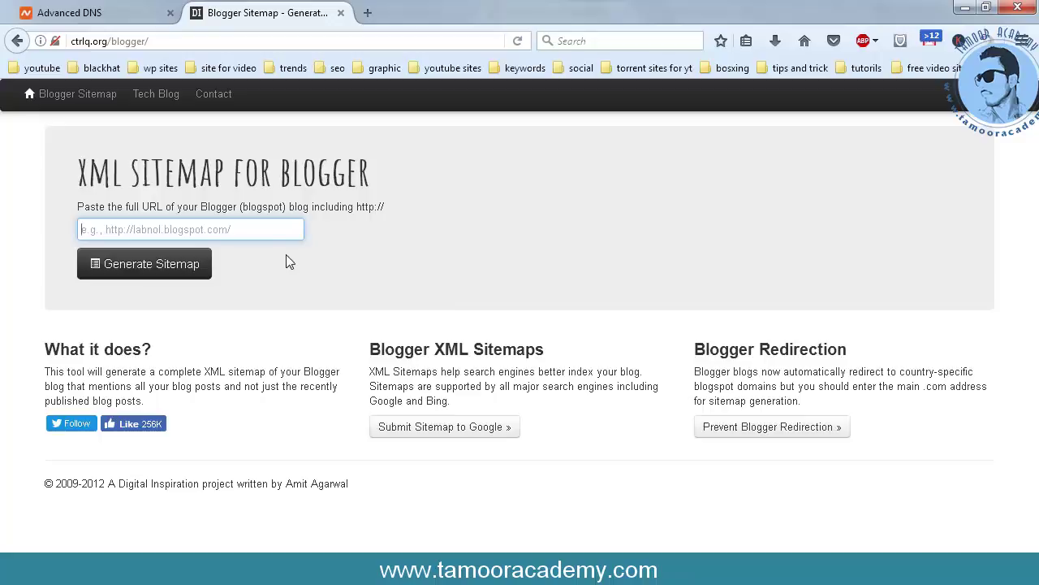
{"action": "type", "text": "http://www.getbestwso.xyz"}
{"action": "left_click", "coordinate": [185, 276]}
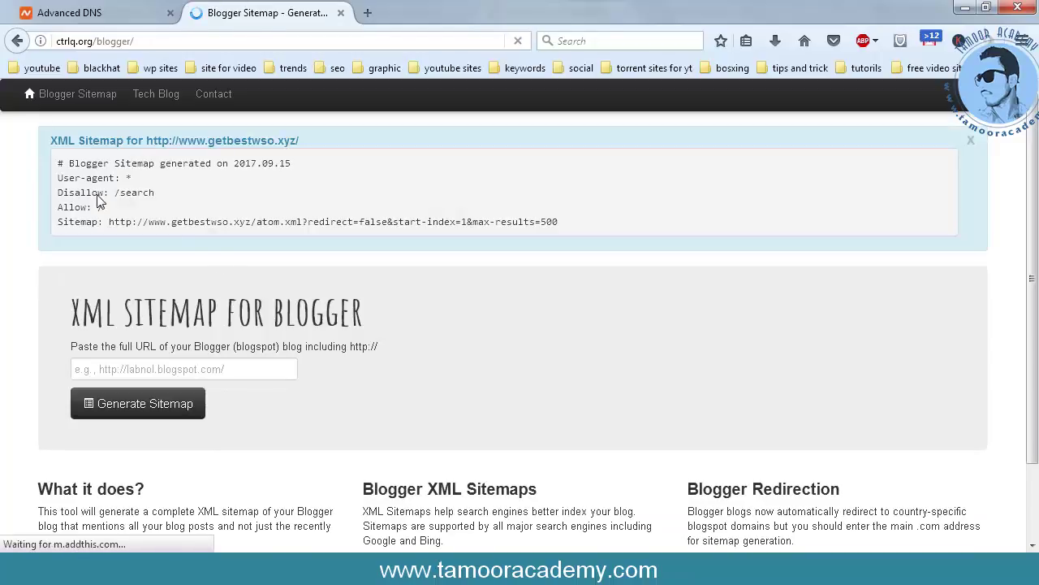
Copy the path /atom.xml?redirect=false&start-index=1&max-results=500 from the Sitemap line of the generated text
{"action": "left_click_drag", "start_coordinate": [69, 164], "coordinate": [258, 163]}
{"action": "left_click", "coordinate": [244, 207]}
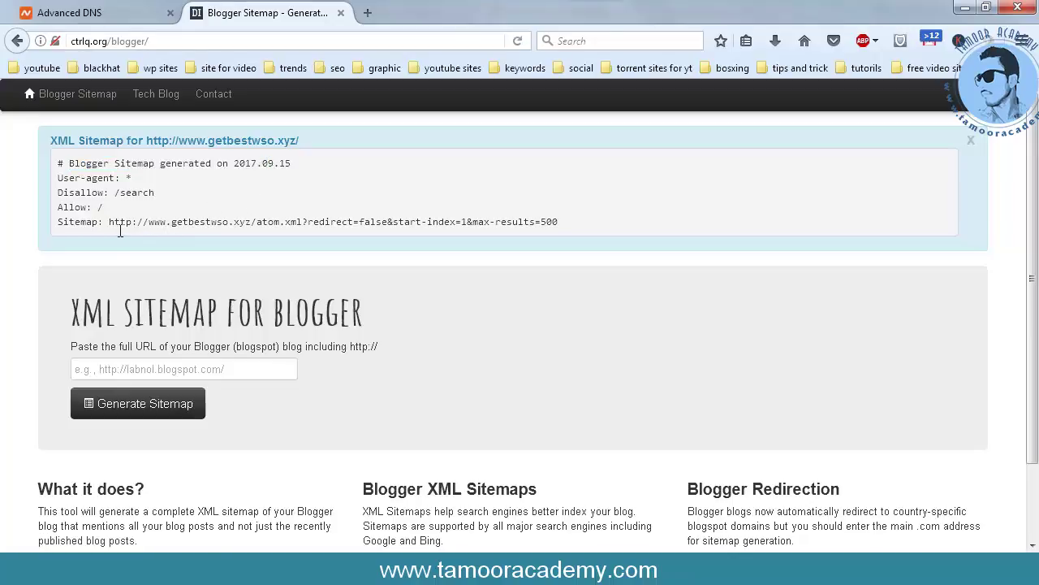
{"action": "left_click_drag", "start_coordinate": [147, 231], "coordinate": [552, 226]}
{"action": "right_click", "coordinate": [540, 230]}
{"action": "left_click", "coordinate": [559, 236]}
Paste the copied path into Search Console's Add/Test Sitemap form, remove its leading slash, and submit atom.xml?redirect=false&start-index=1&max-results=500
{"action": "key", "text": "alt+Tab"}
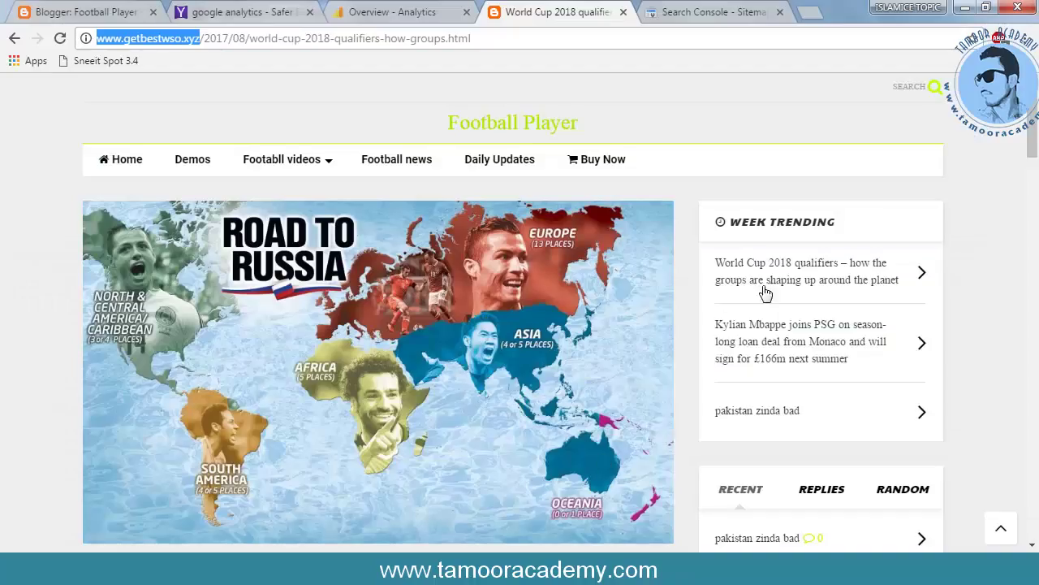
{"action": "key", "text": "ctrl+Tab"}
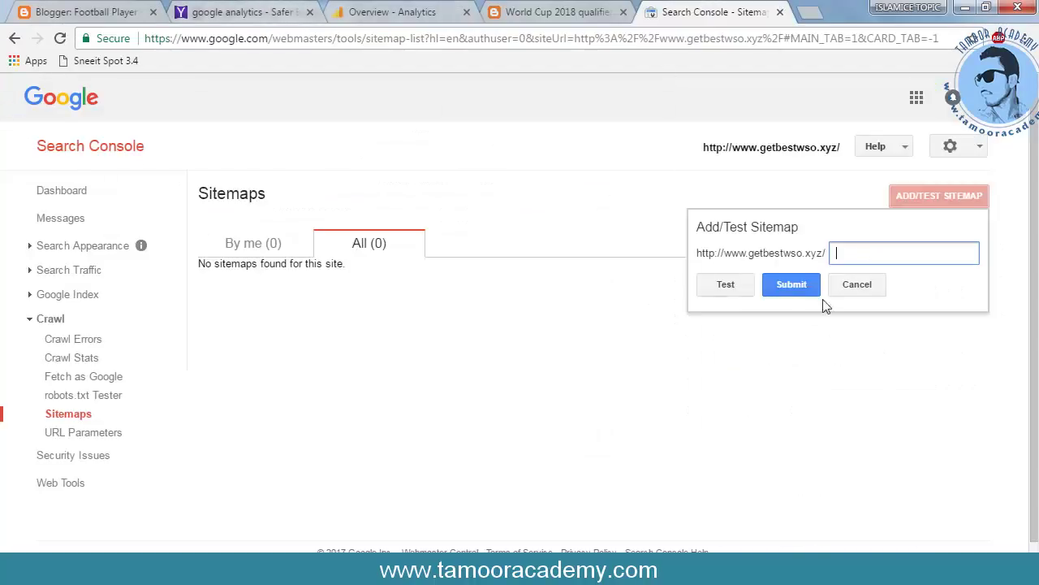
{"action": "right_click", "coordinate": [856, 264]}
{"action": "left_click", "coordinate": [888, 355]}
{"action": "left_click_drag", "start_coordinate": [852, 264], "coordinate": [814, 264]}
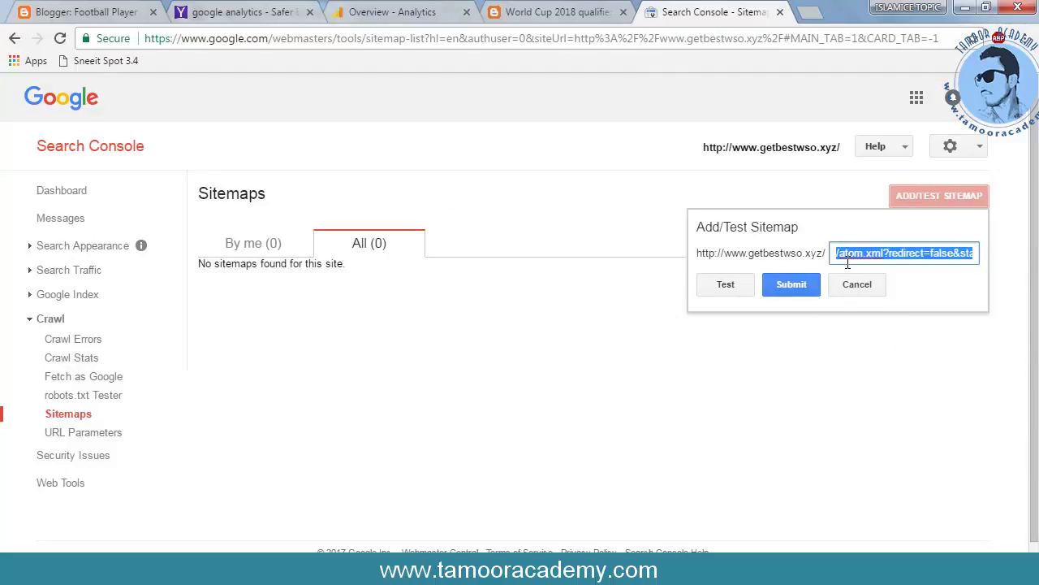
{"action": "left_click", "coordinate": [847, 262]}
{"action": "key", "text": "Delete"}
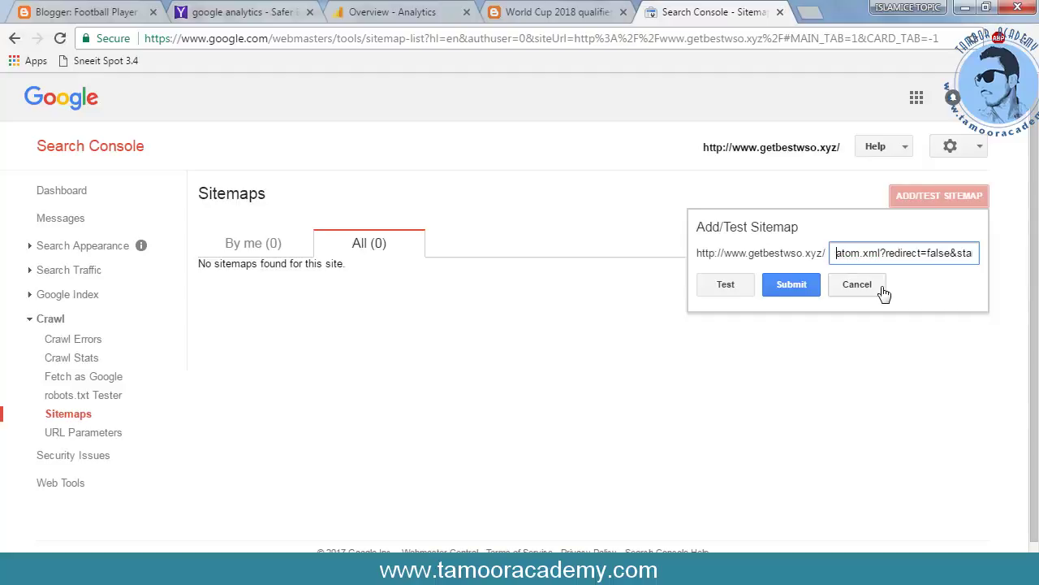
{"action": "left_click", "coordinate": [802, 286]}
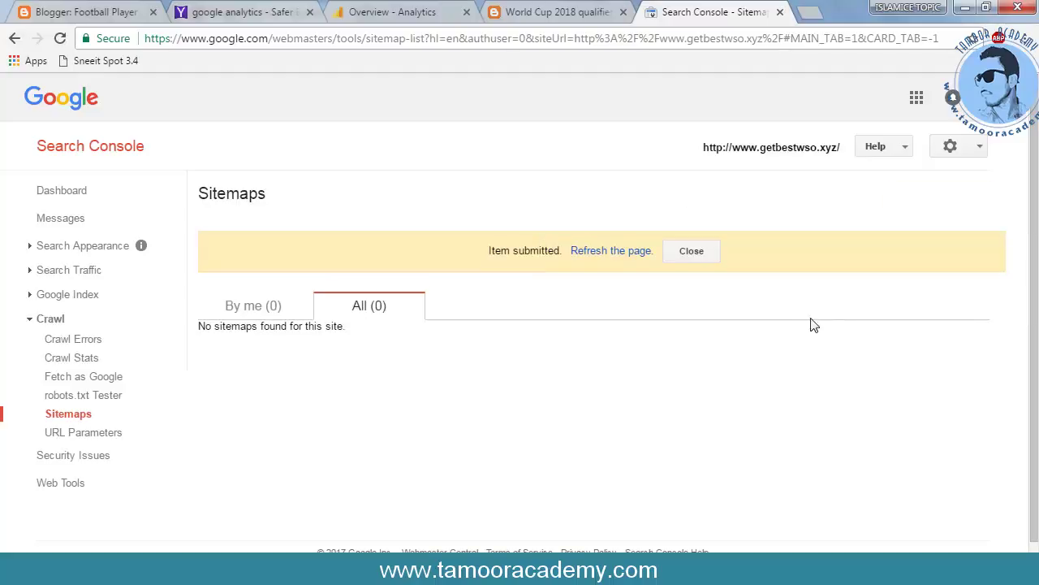
Refresh the Sitemaps page and review the submitted sitemap's entry and its web page chart
{"action": "left_click", "coordinate": [629, 254]}
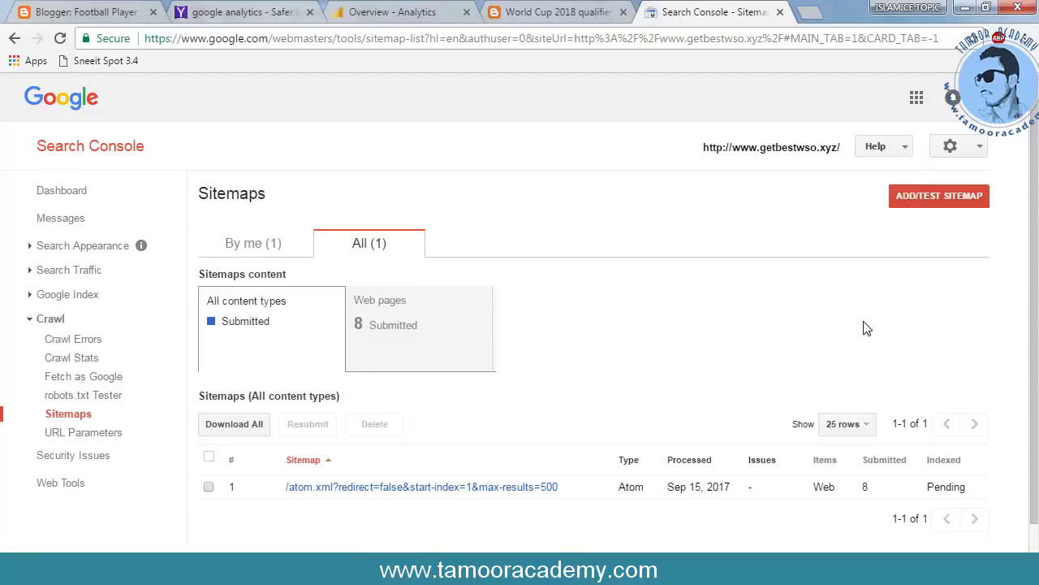
{"action": "scroll", "coordinate": [422, 315], "scroll_direction": "down", "scroll_amount": 1}
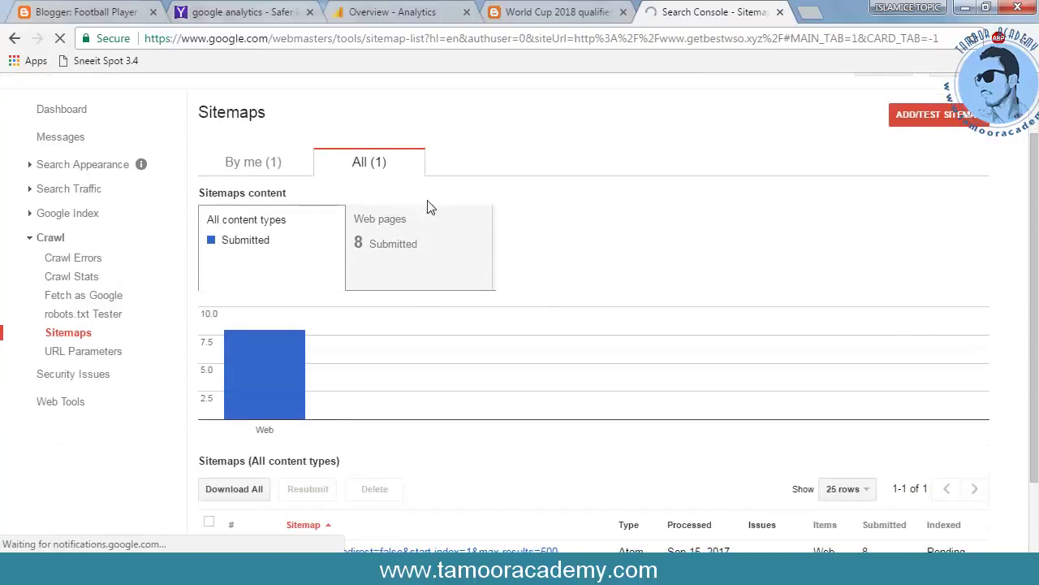
{"action": "scroll", "coordinate": [376, 277], "scroll_direction": "down", "scroll_amount": 2}
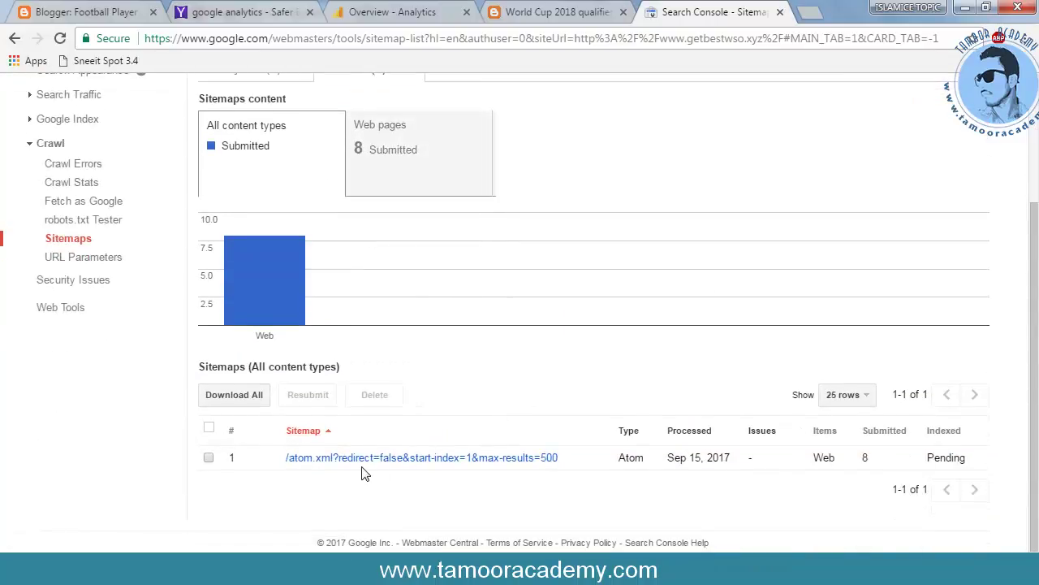
{"action": "scroll", "coordinate": [671, 322], "scroll_direction": "up", "scroll_amount": 3}
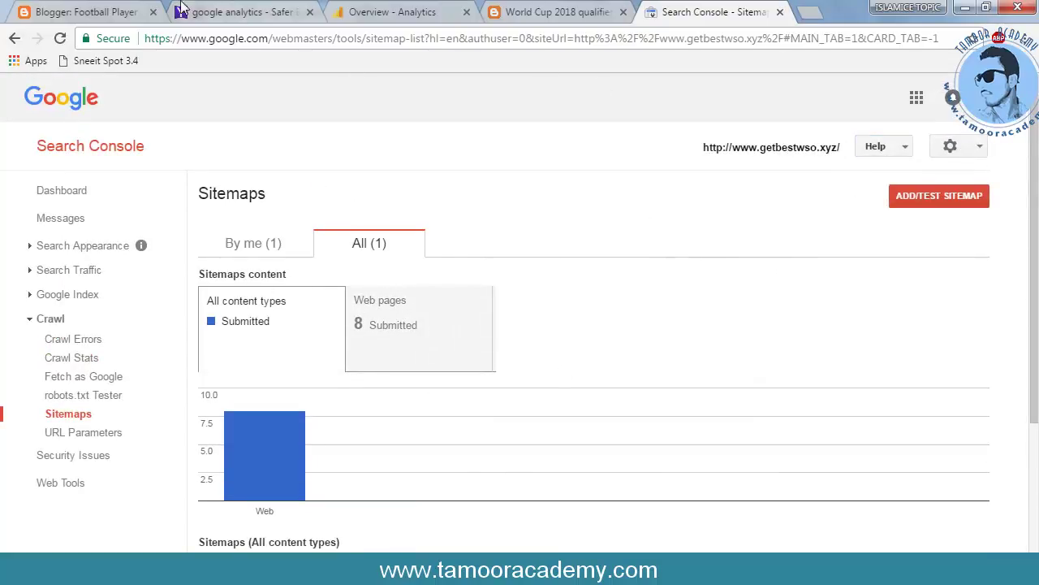
Return to the Football Player blog in Blogger, review its Other settings down to the Google Analytics section, and open the Basic settings
{"action": "left_click", "coordinate": [89, 12]}
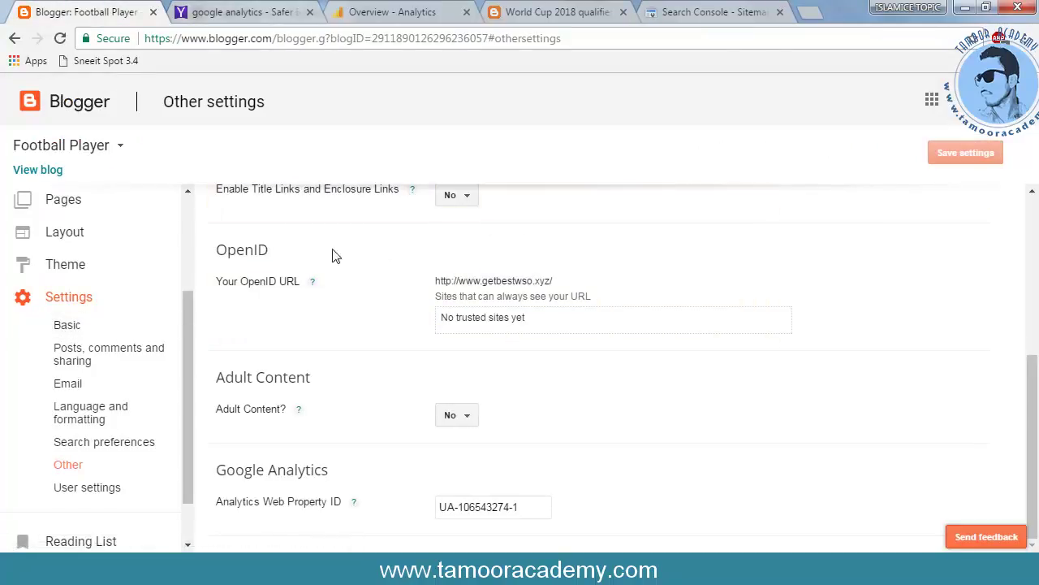
{"action": "scroll", "coordinate": [332, 262], "scroll_direction": "up", "scroll_amount": 3}
{"action": "scroll", "coordinate": [503, 300], "scroll_direction": "up", "scroll_amount": 1}
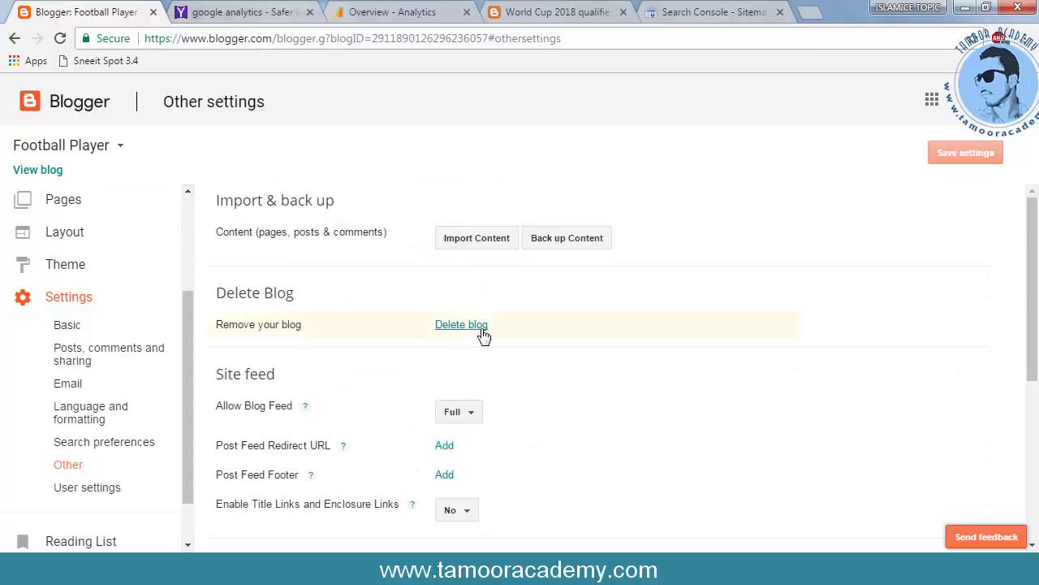
{"action": "scroll", "coordinate": [503, 332], "scroll_direction": "down", "scroll_amount": 3}
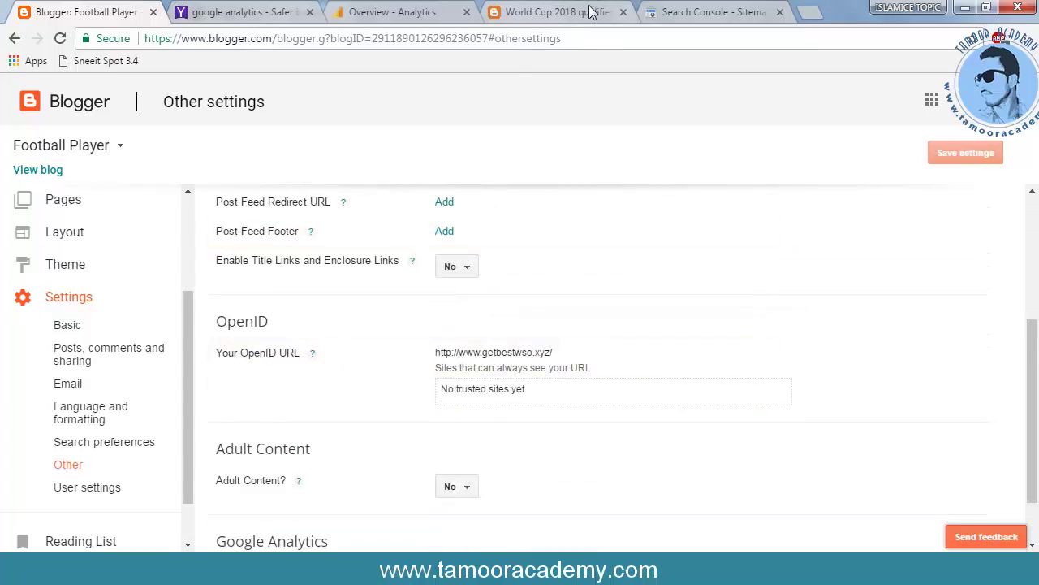
{"action": "left_click", "coordinate": [79, 268]}
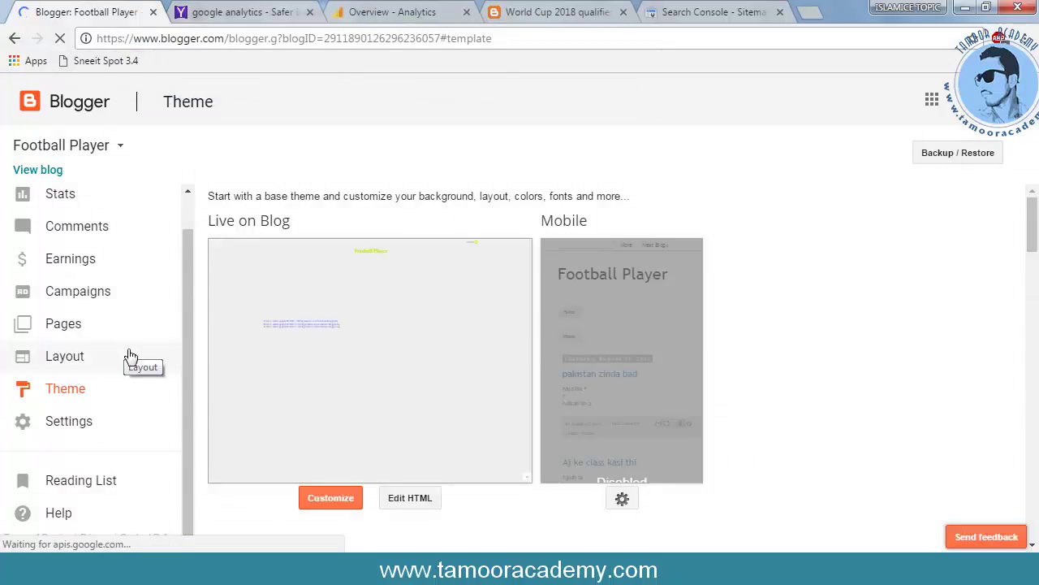
{"action": "left_click", "coordinate": [123, 458]}
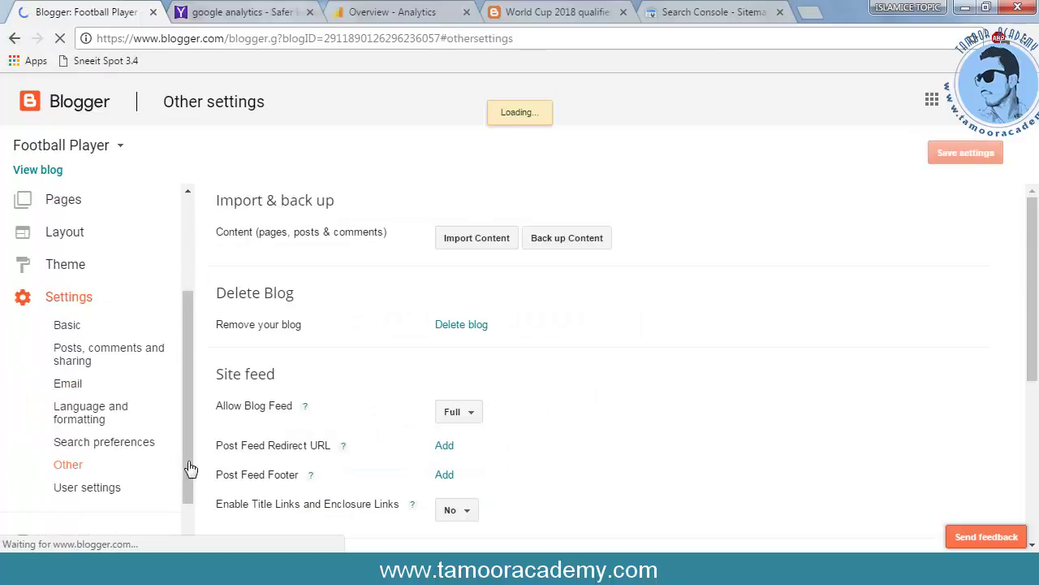
{"action": "scroll", "coordinate": [325, 495], "scroll_direction": "down", "scroll_amount": 1}
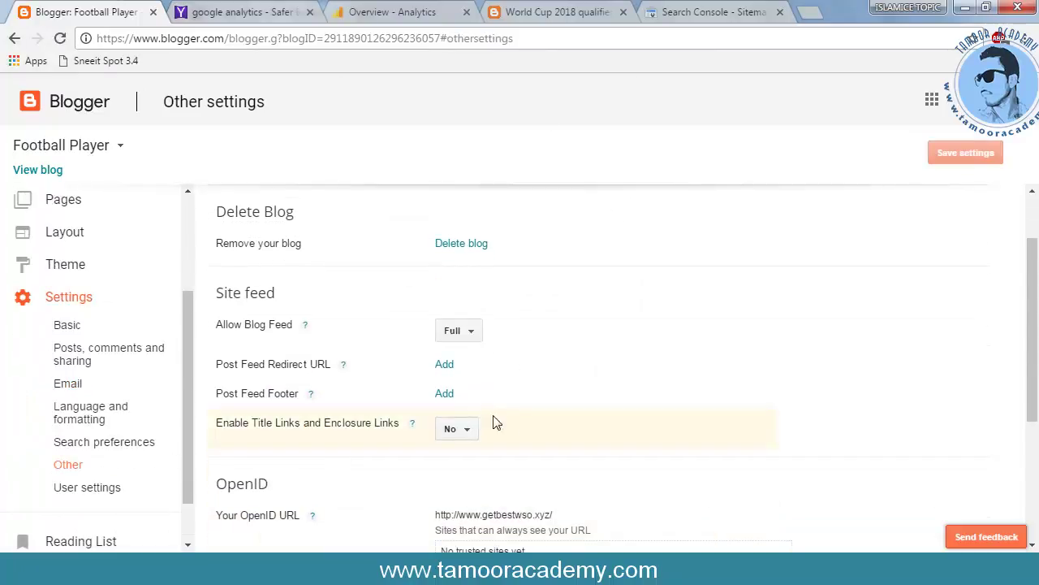
{"action": "scroll", "coordinate": [522, 434], "scroll_direction": "down", "scroll_amount": 1}
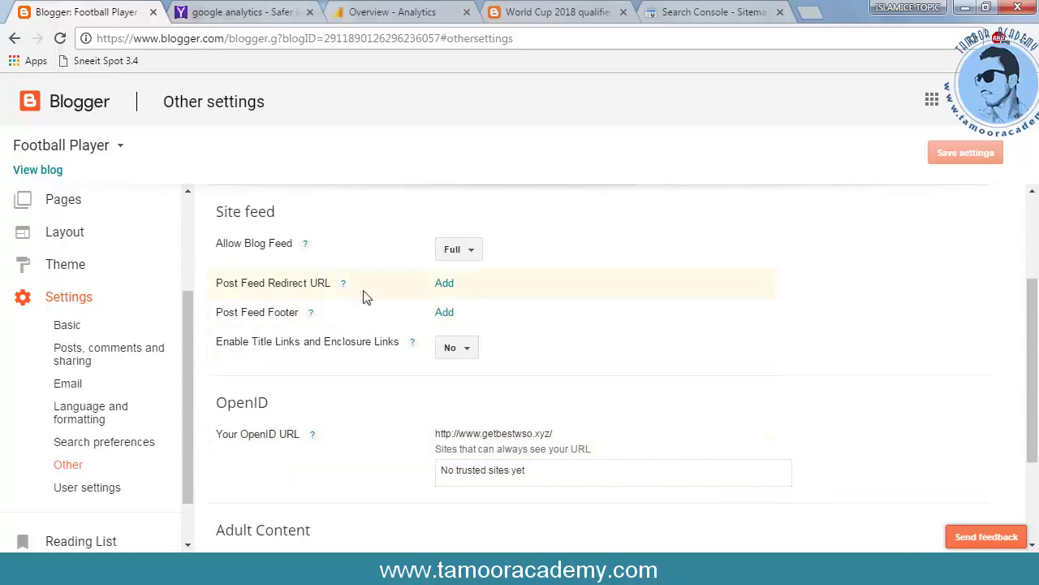
{"action": "scroll", "coordinate": [718, 399], "scroll_direction": "down", "scroll_amount": 2}
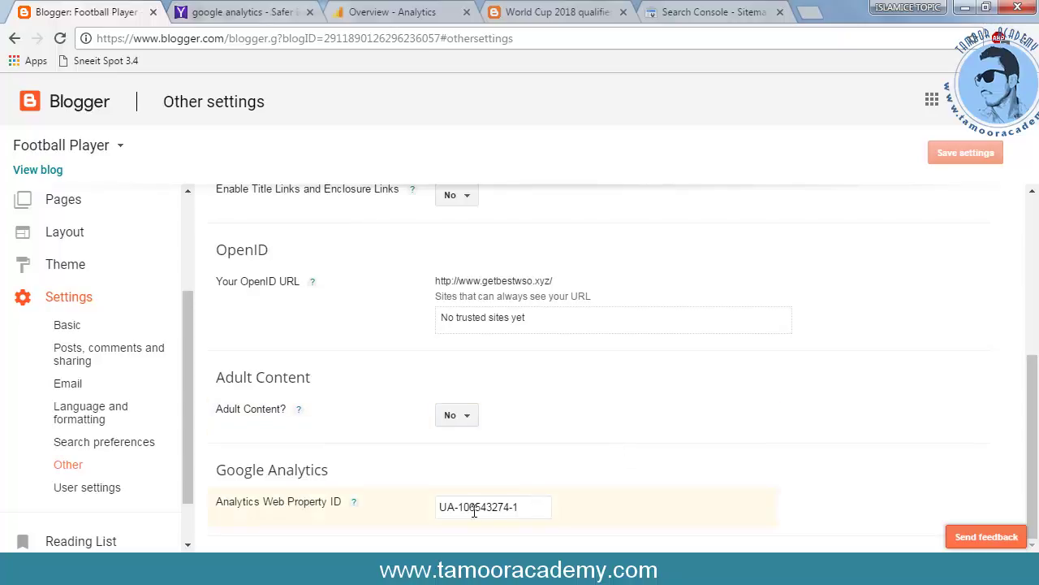
{"action": "left_click", "coordinate": [80, 328]}
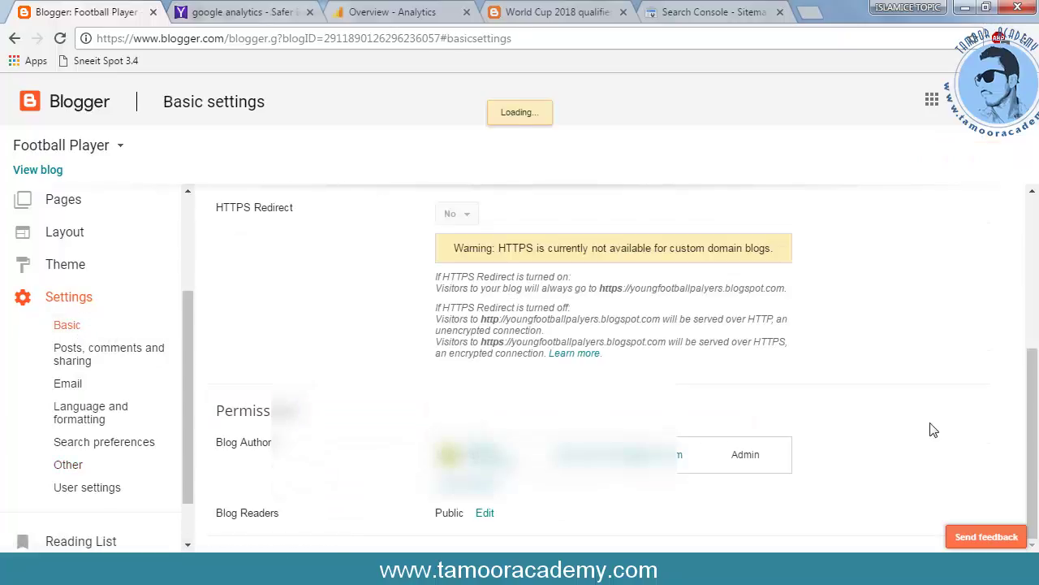